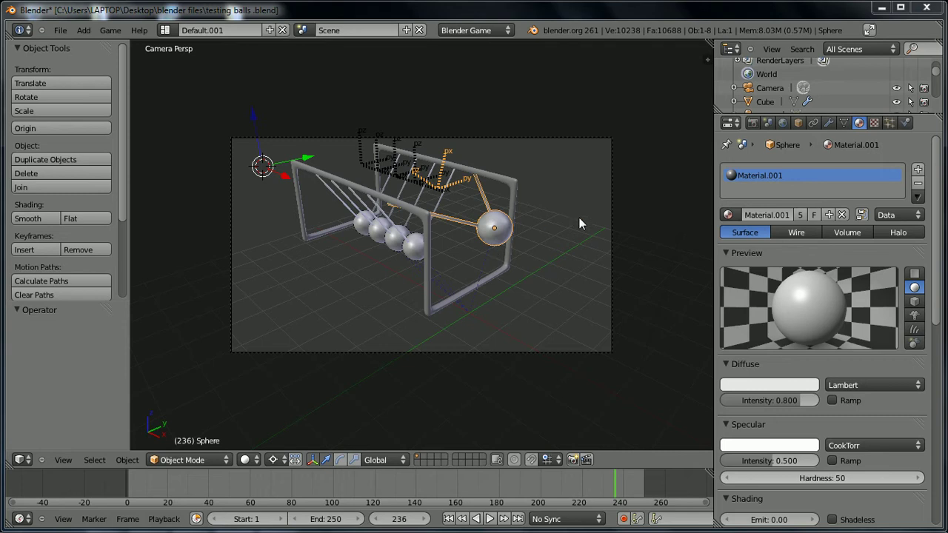
Run the game-engine simulation of the swinging-balls scene and stop it after watching the balls move.
left_click(543, 166)
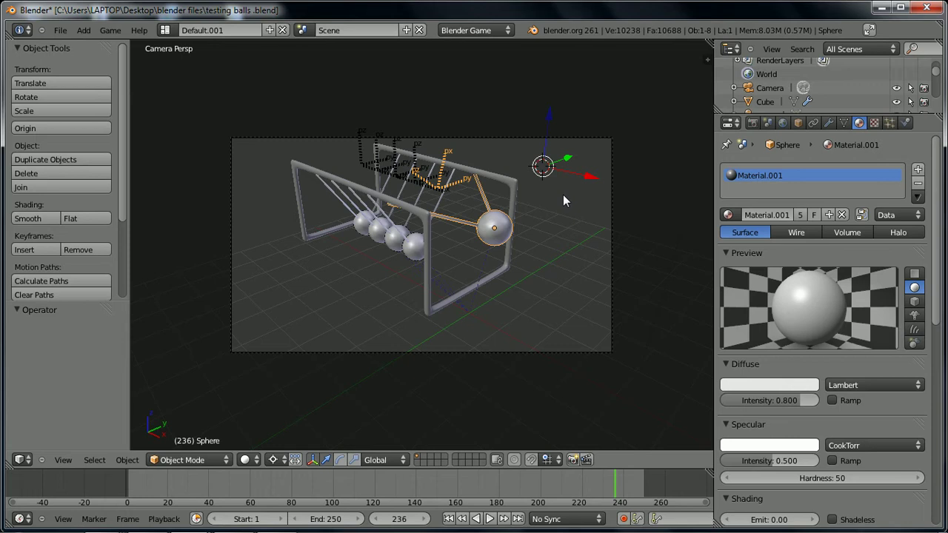
key("p")
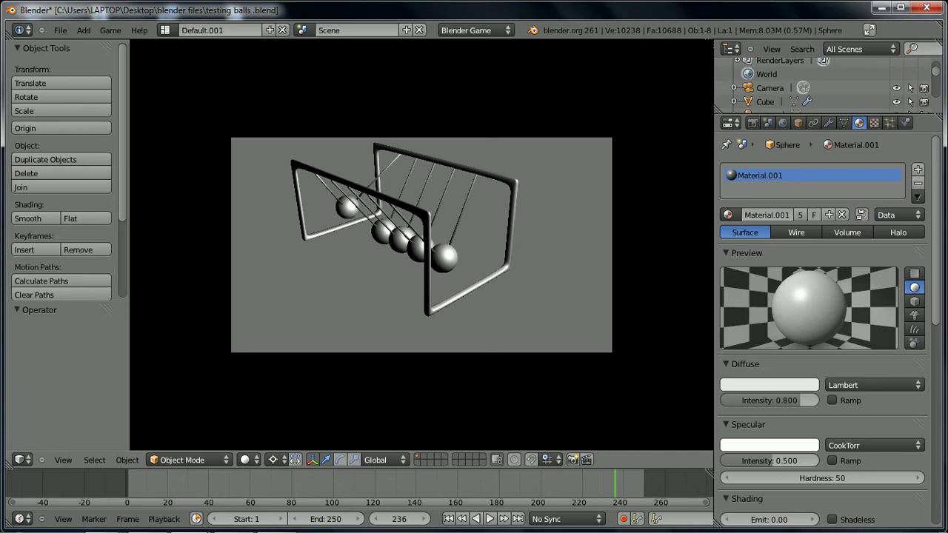
key("Escape")
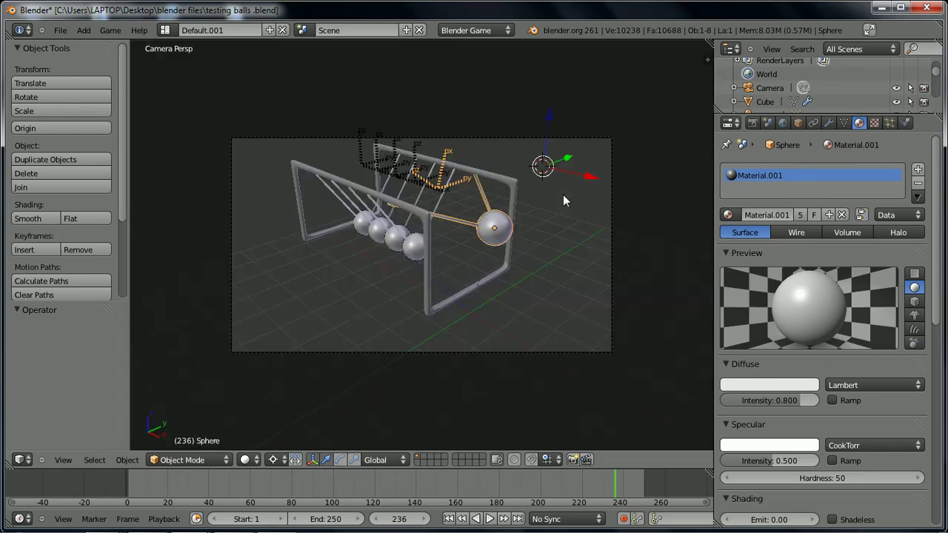
Switch to the other Blender window with tut.blend open and view its empty frame in perspective.
key("alt+Tab")
key("alt+Tab")
key("alt+Tab")
key("alt+Tab")
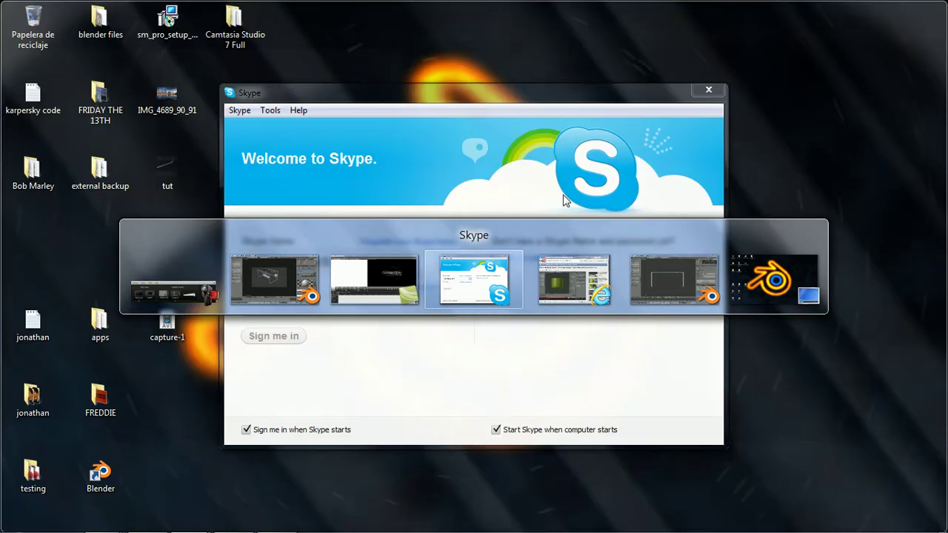
key("alt+Tab")
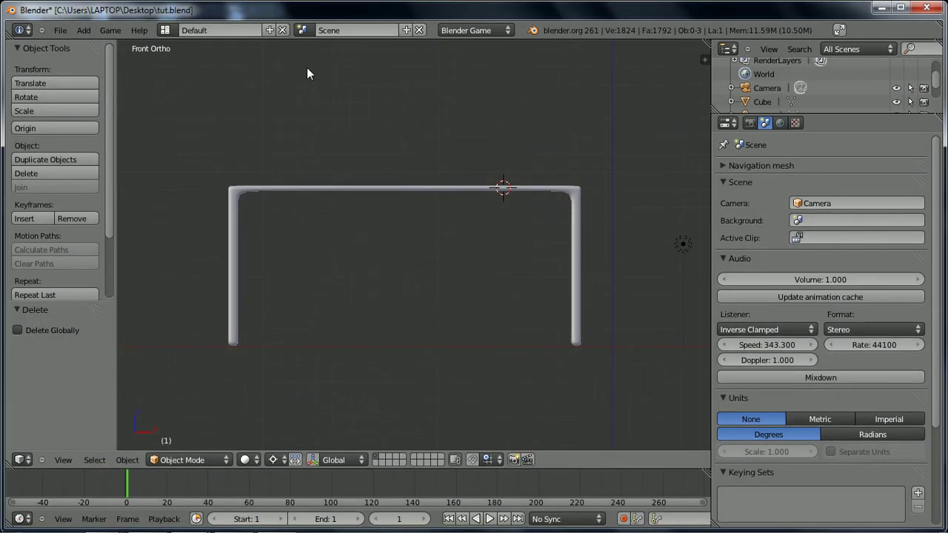
left_click(182, 88)
middle_click_drag(519, 113, 504, 161)
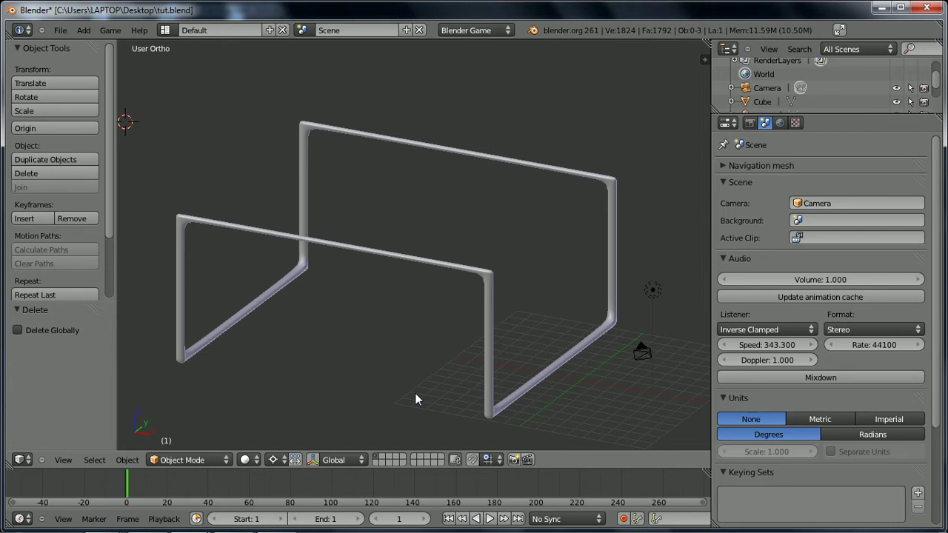
Add a UV sphere inside the frame, toward its right-hand post in front view.
key("KP_1")
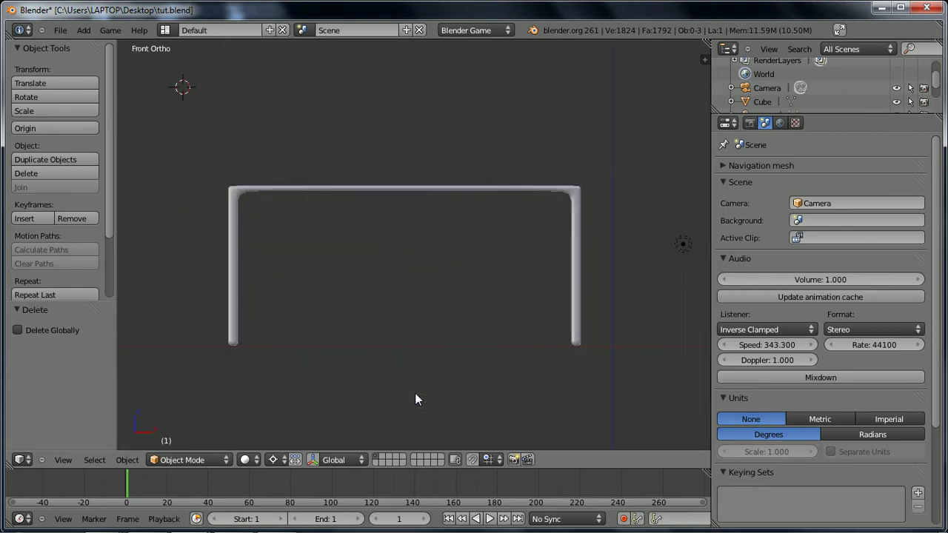
left_click(502, 277)
scroll(509, 292, "up", 2)
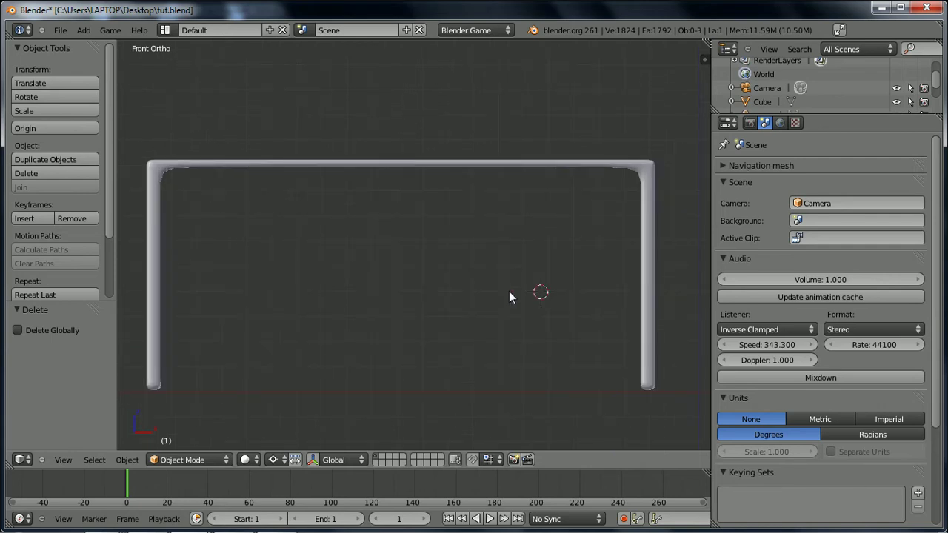
key("shift+a")
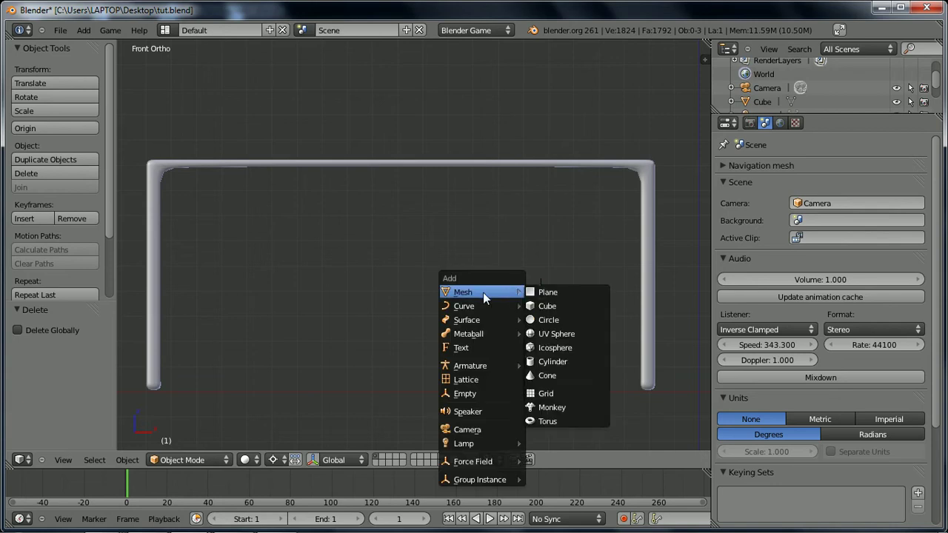
left_click(555, 334)
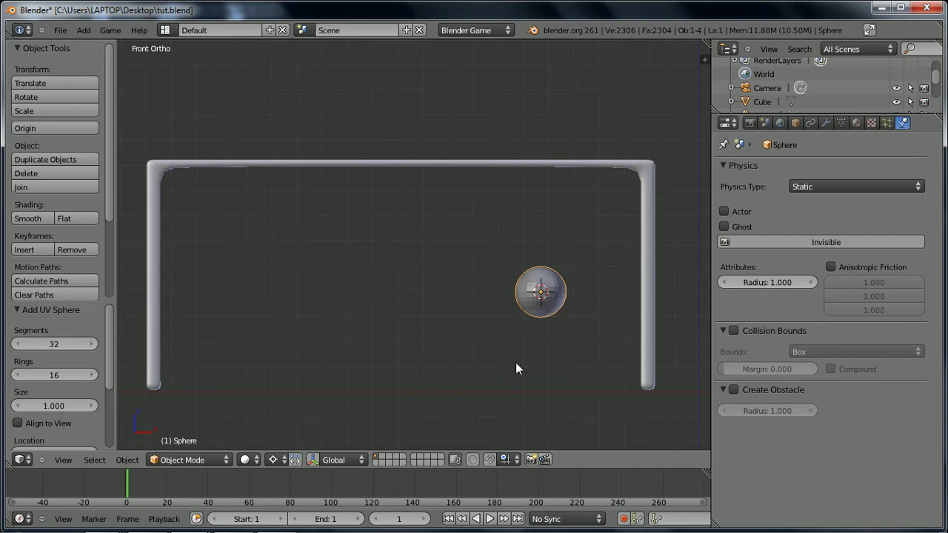
Scale the new sphere up by about 1.27 and apply smooth shading to it.
key("s")
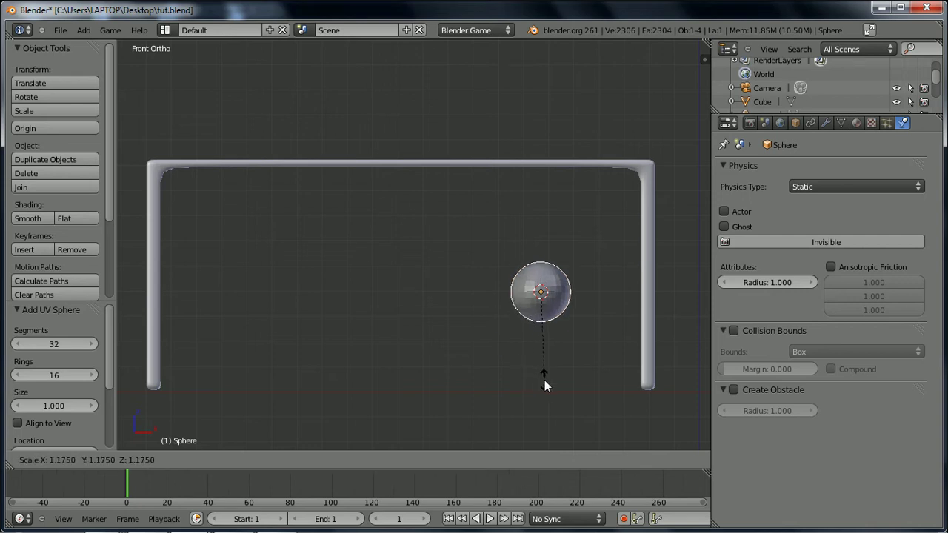
left_click(554, 392)
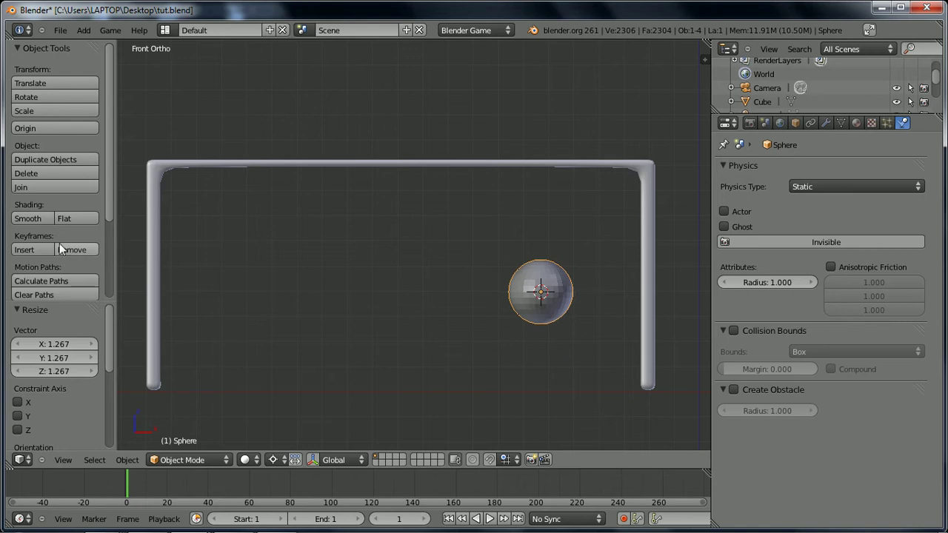
left_click(28, 219)
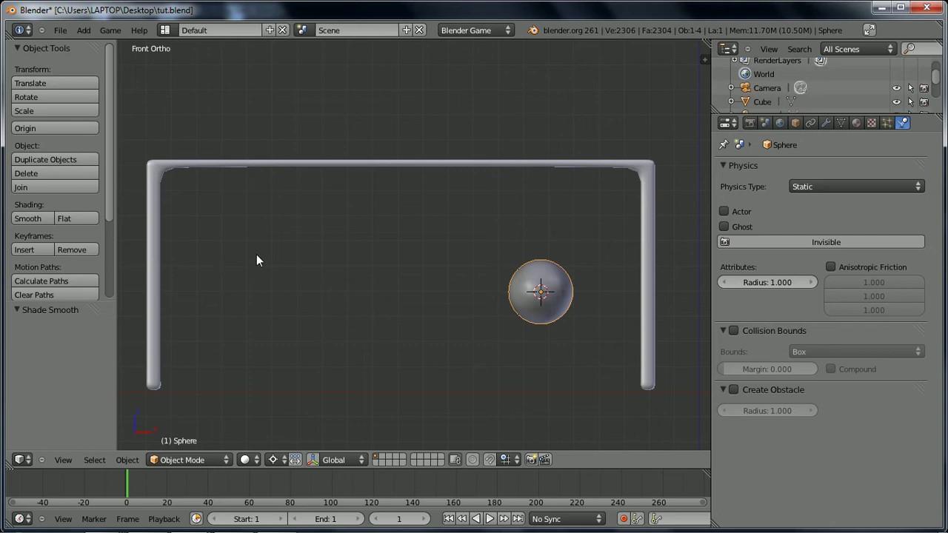
key("t")
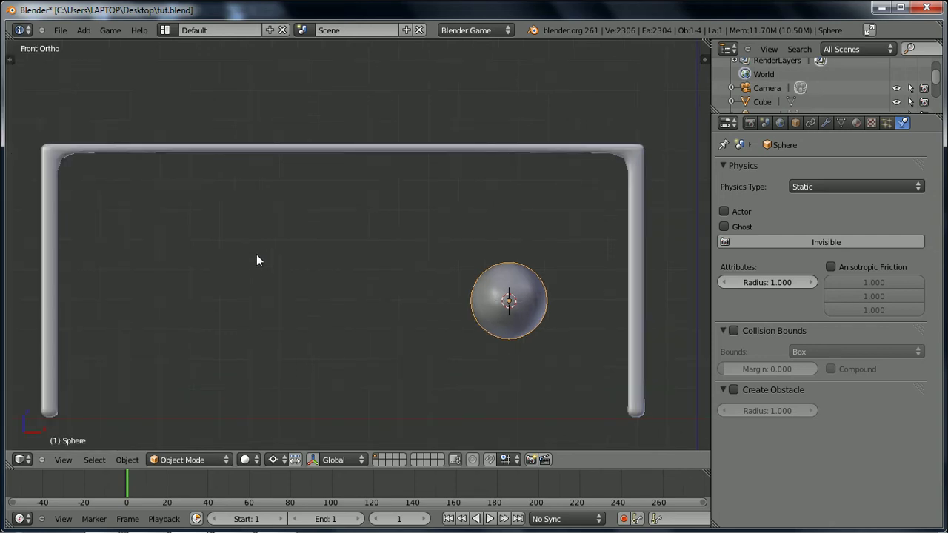
key("t")
key("t")
key("t")
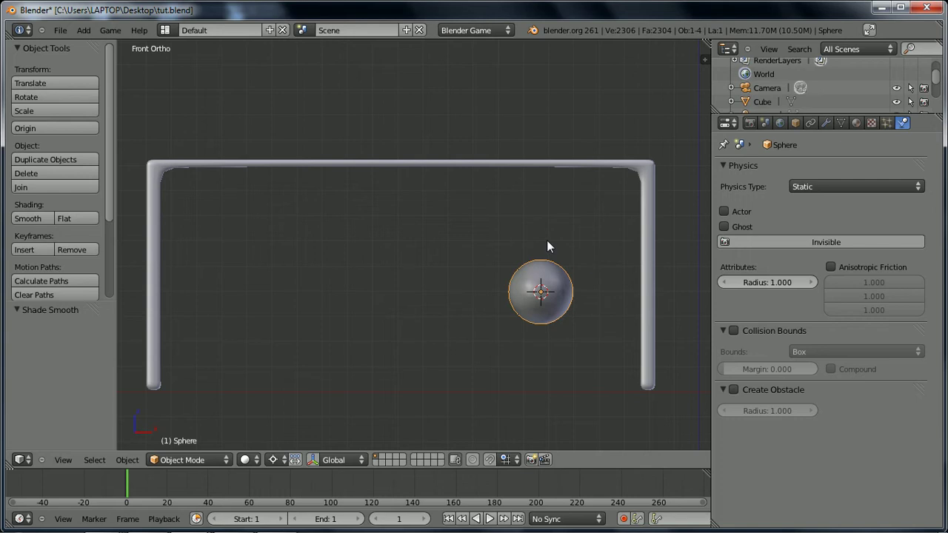
Move the sphere about 9.15 units along the Y axis to the middle between the frame's two top bars.
key("KP_7")
middle_click_drag(473, 368, 469, 317, "shift")
scroll(469, 317, "down", 3)
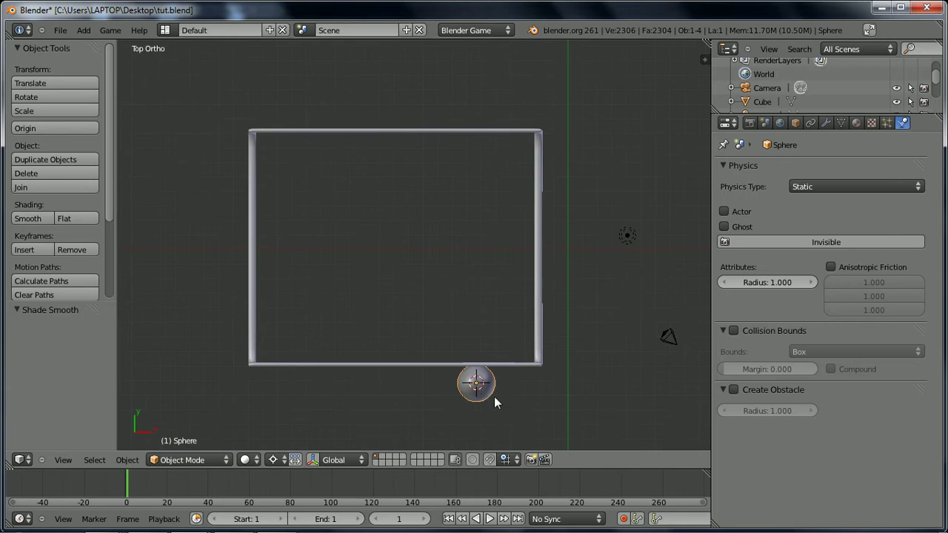
middle_click_drag(471, 245, 424, 316)
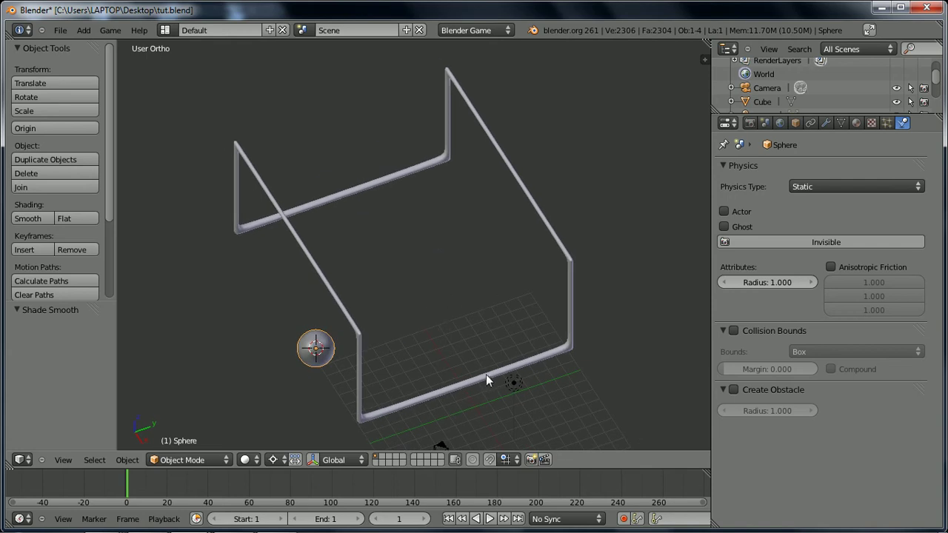
middle_click_drag(485, 376, 491, 371)
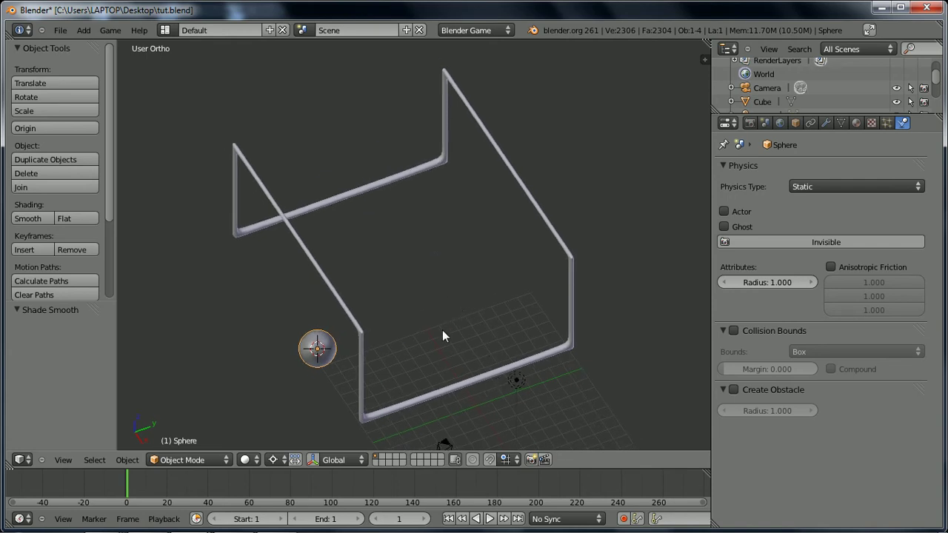
key("KP_7")
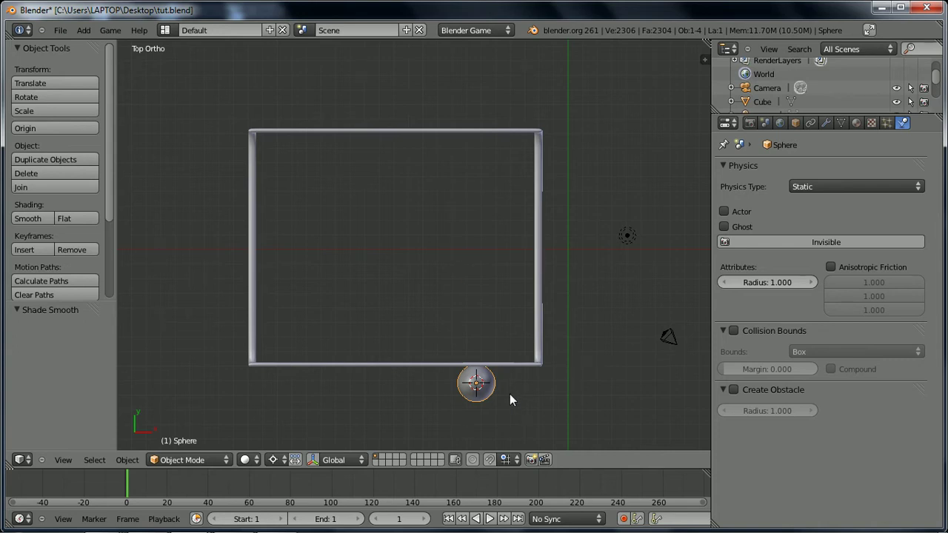
key("g")
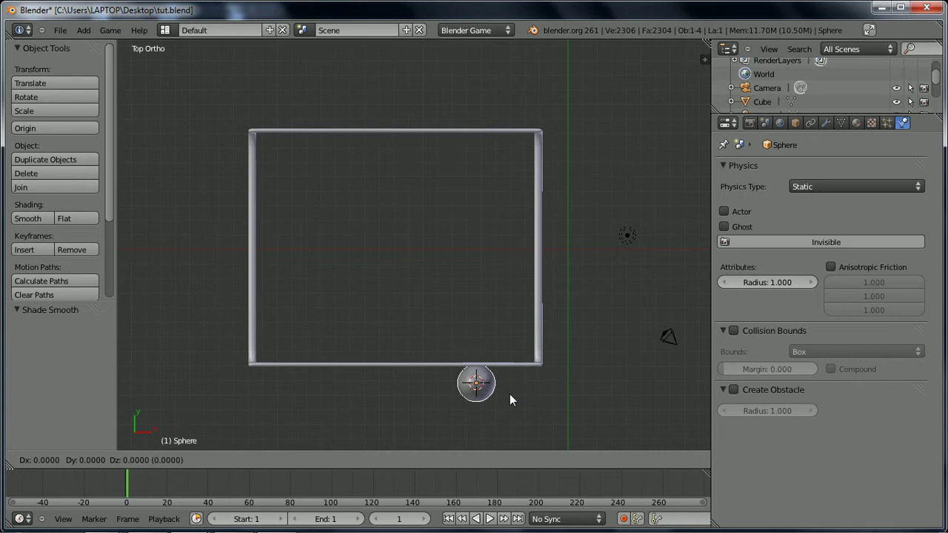
key("y")
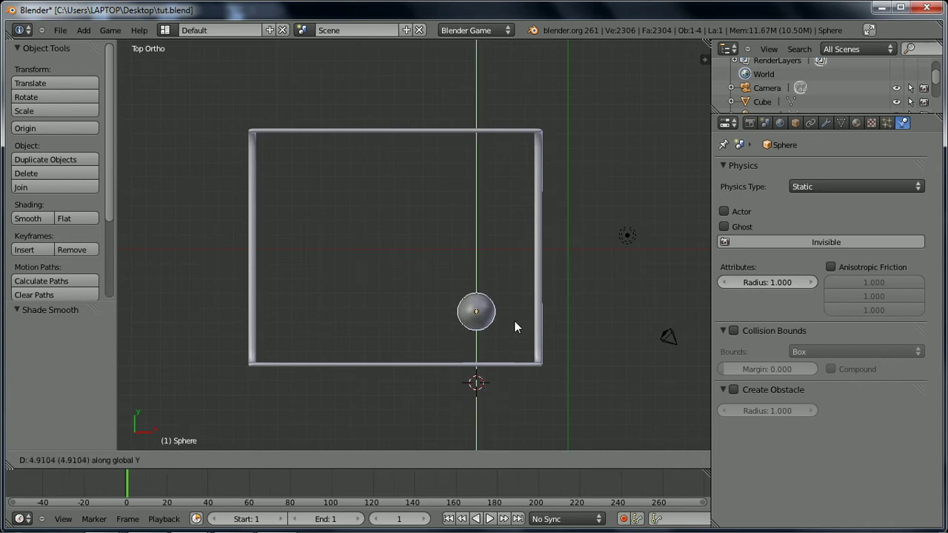
left_click(515, 262)
middle_click_drag(516, 266, 438, 215)
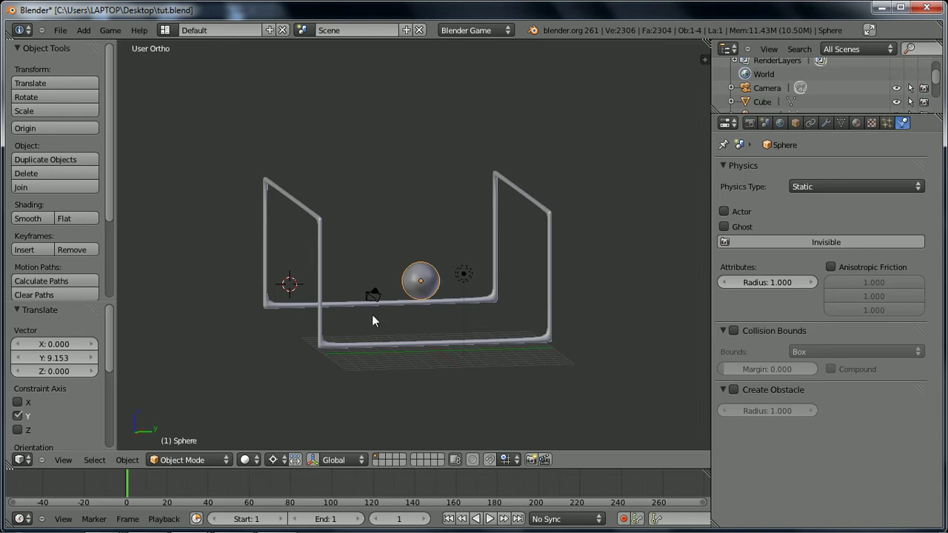
middle_click_drag(385, 313, 377, 348)
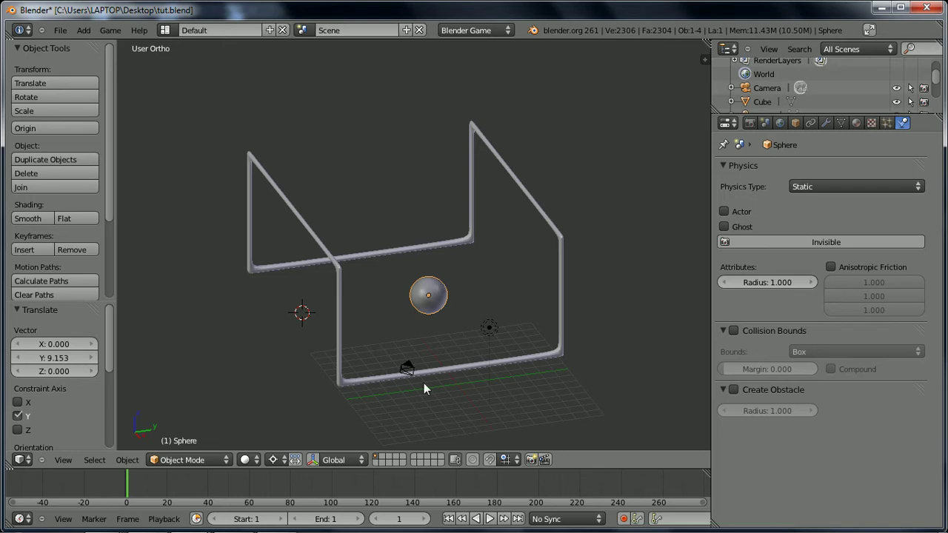
Add a cylinder mesh beside the sphere in front view and scale it down to about 0.14.
key("KP_1")
scroll(490, 282, "up", 3)
middle_click_drag(490, 282, 431, 262, "shift")
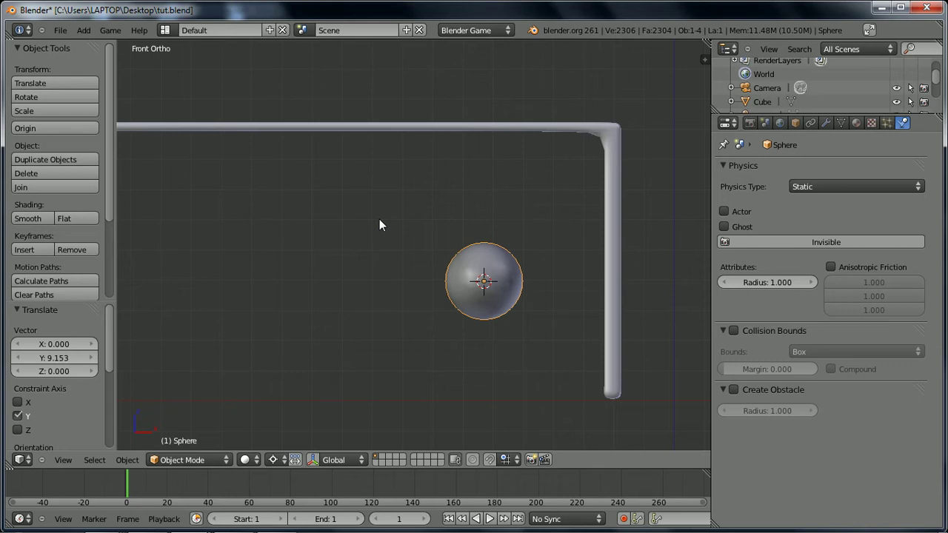
left_click(356, 222)
key("shift+a")
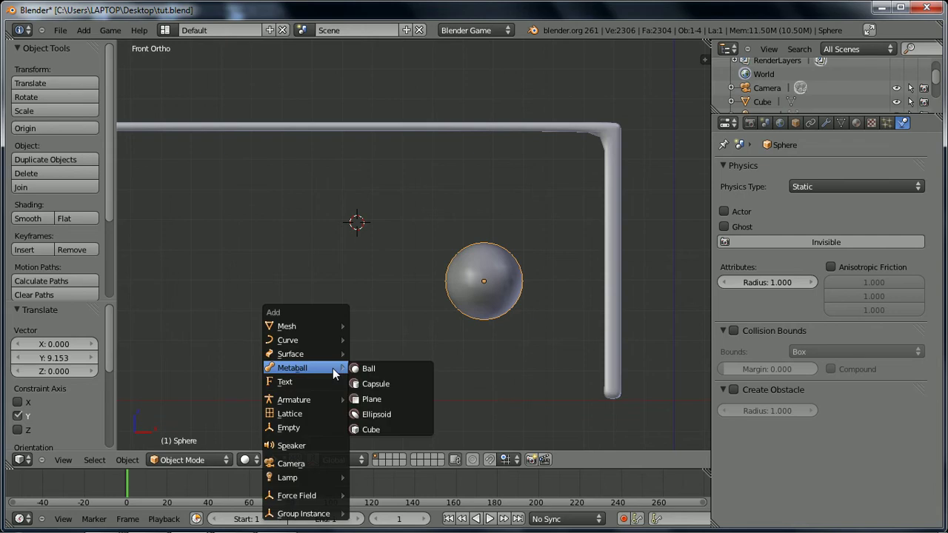
mouse_move(317, 324)
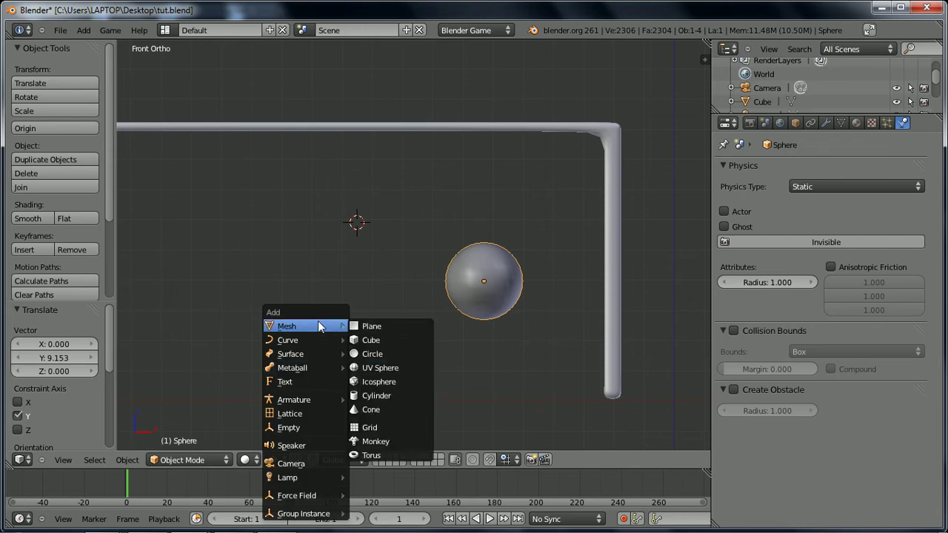
left_click(375, 395)
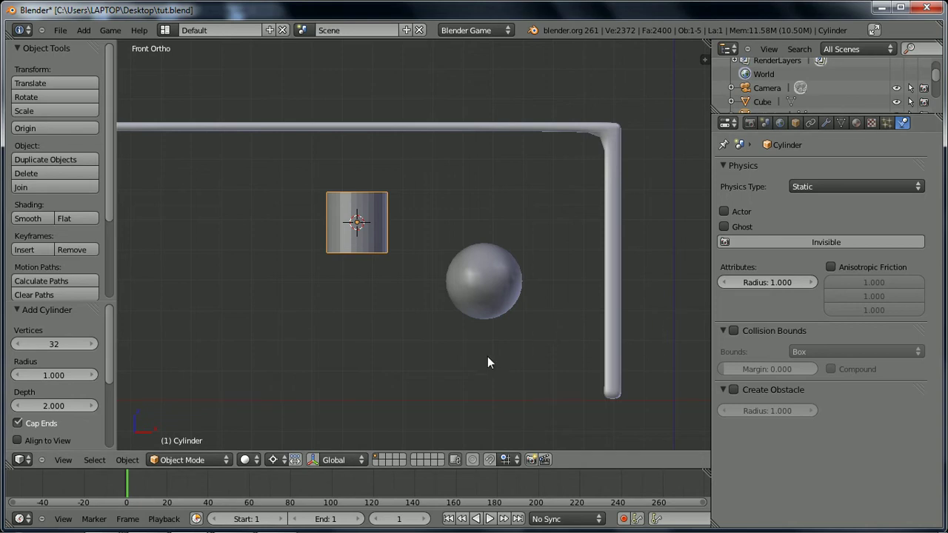
key("s")
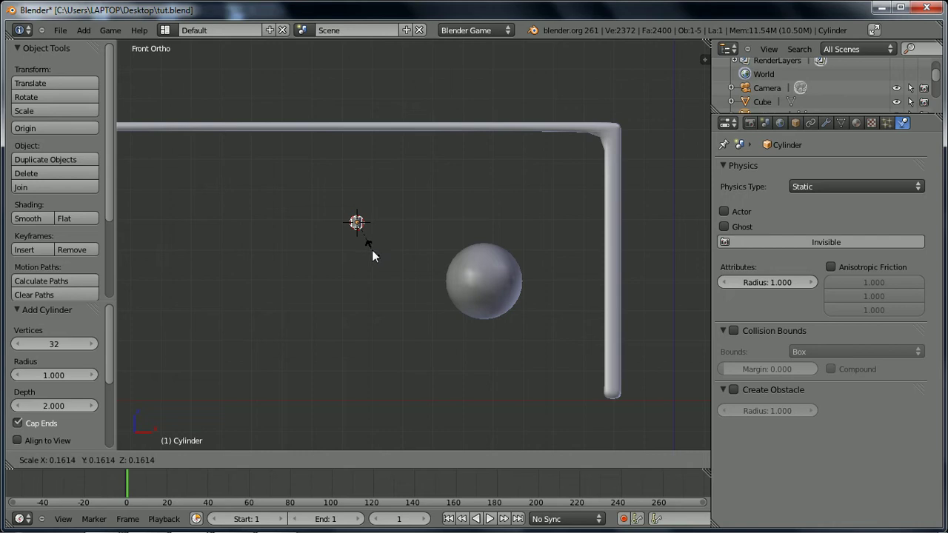
left_click(369, 249)
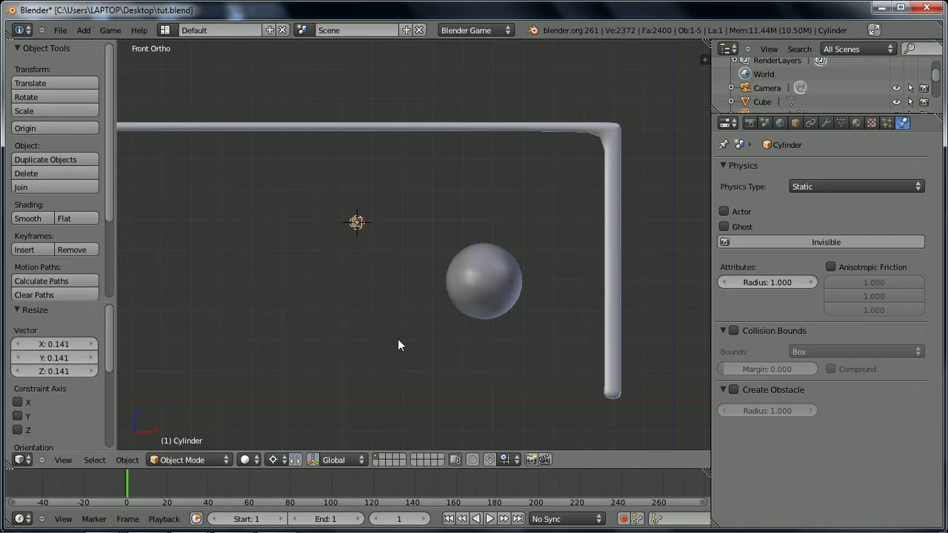
In front view, move the small cylinder to the sphere's top edge, about 4.21 in X and -0.71 in Z.
left_click(194, 236)
key("g")
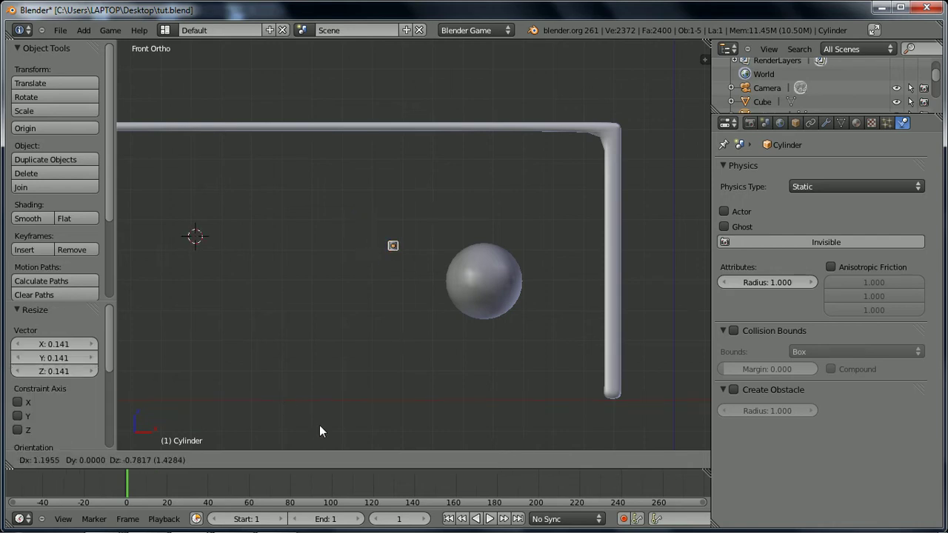
left_click(410, 423)
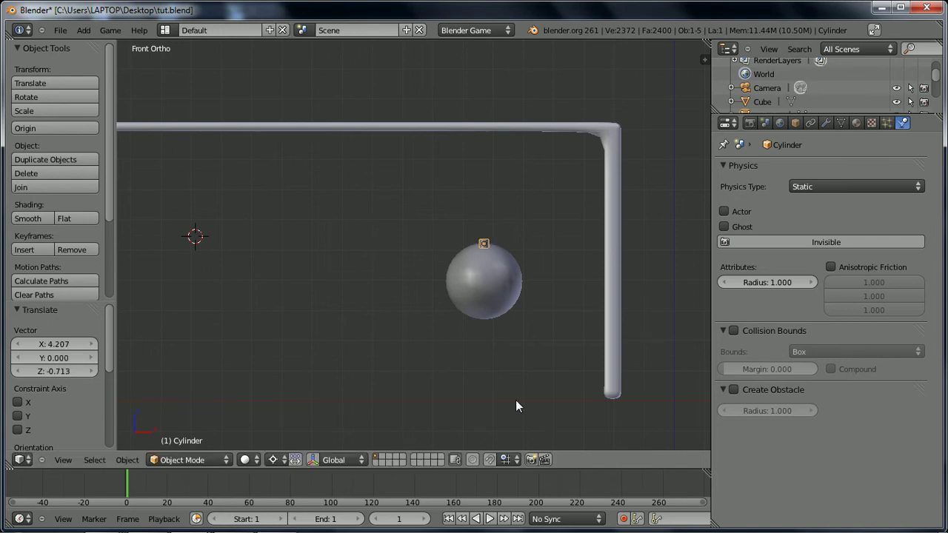
In right side view, move the cylinder about 8.69 units along the Y axis to the top of the sphere.
key("KP_3")
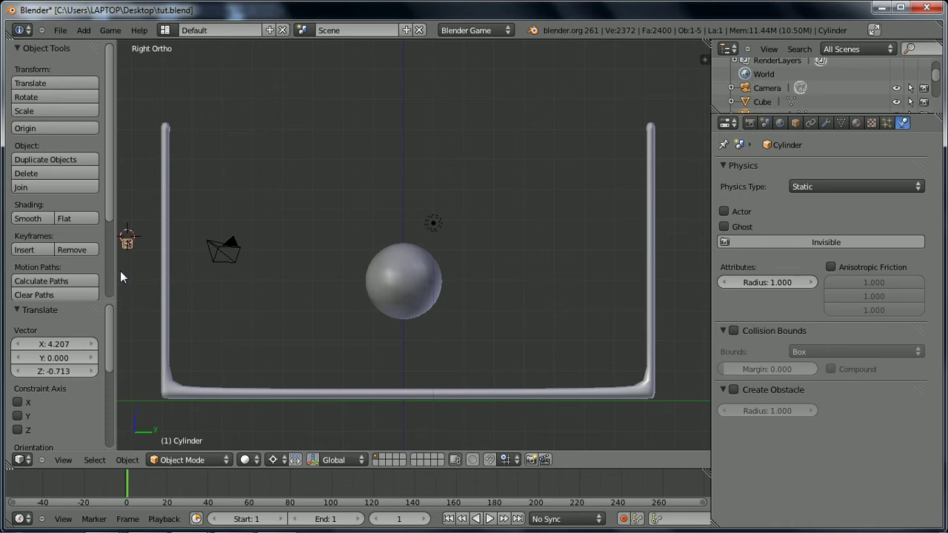
key("g")
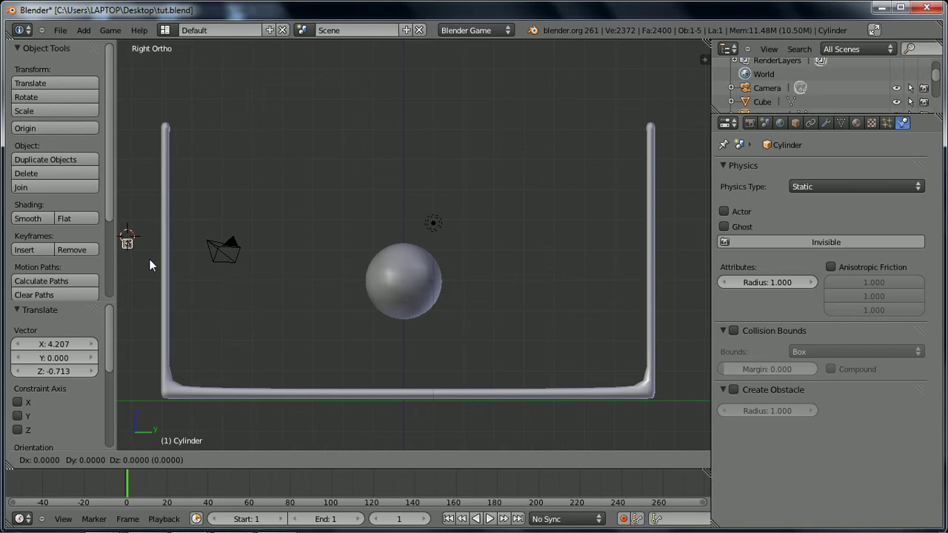
key("y")
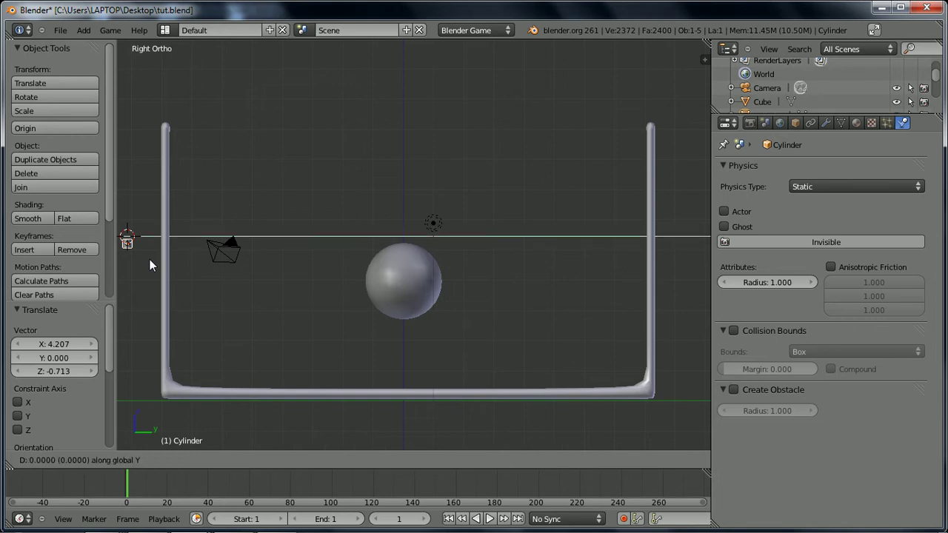
left_click(411, 261)
scroll(412, 261, "up", 7)
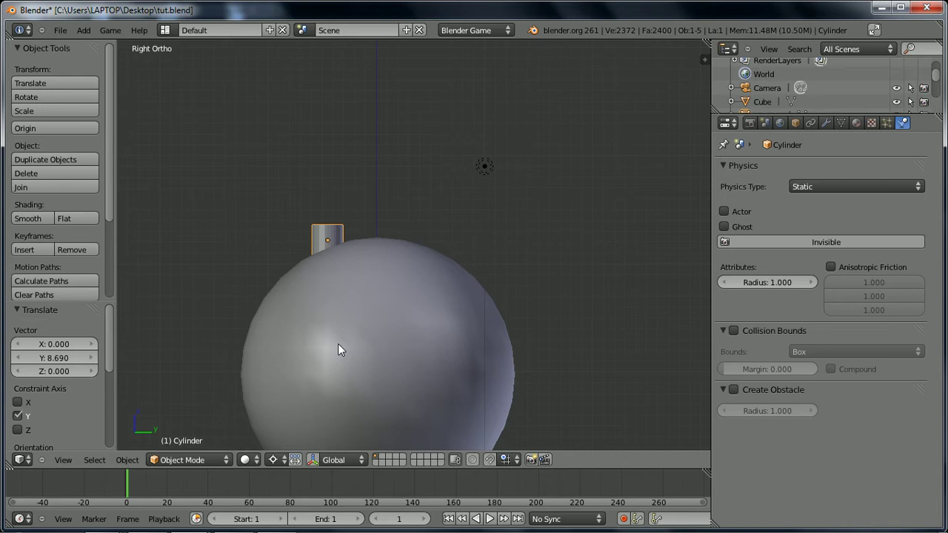
middle_click_drag(340, 328, 390, 241, "shift")
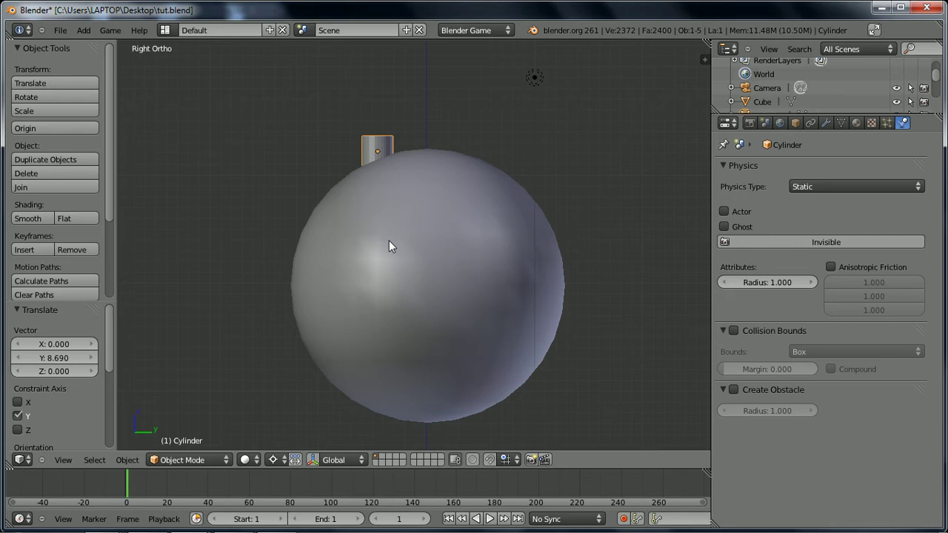
mouse_move(389, 240)
middle_mouse_down()
mouse_move(398, 269)
mouse_move(425, 254)
mouse_move(362, 256)
mouse_move(425, 255)
mouse_move(387, 240)
middle_mouse_up()
key("KP_3")
scroll(476, 228, "down", 2, "shift")
scroll(476, 227, "down", 5)
scroll(476, 227, "up", 2)
middle_click_drag(476, 228, 485, 291, "shift")
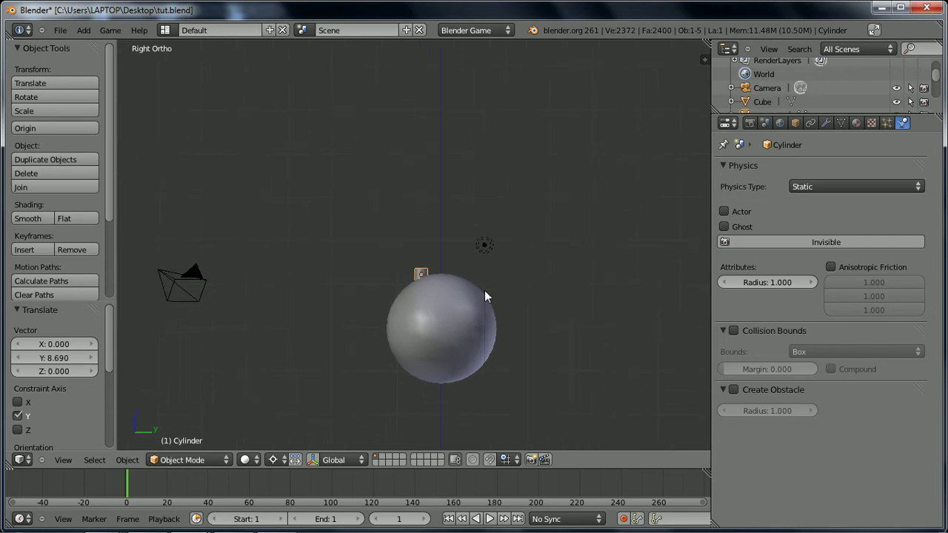
key("r")
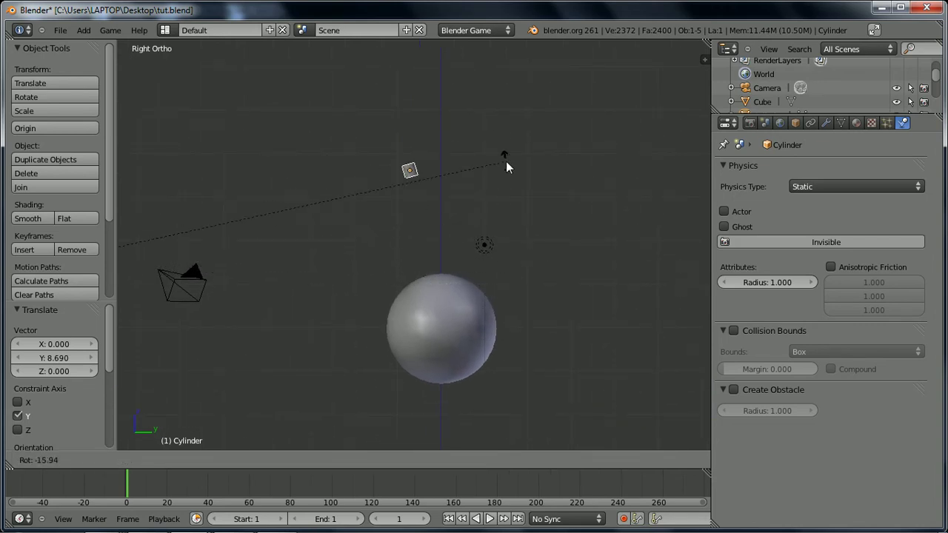
left_click(490, 187)
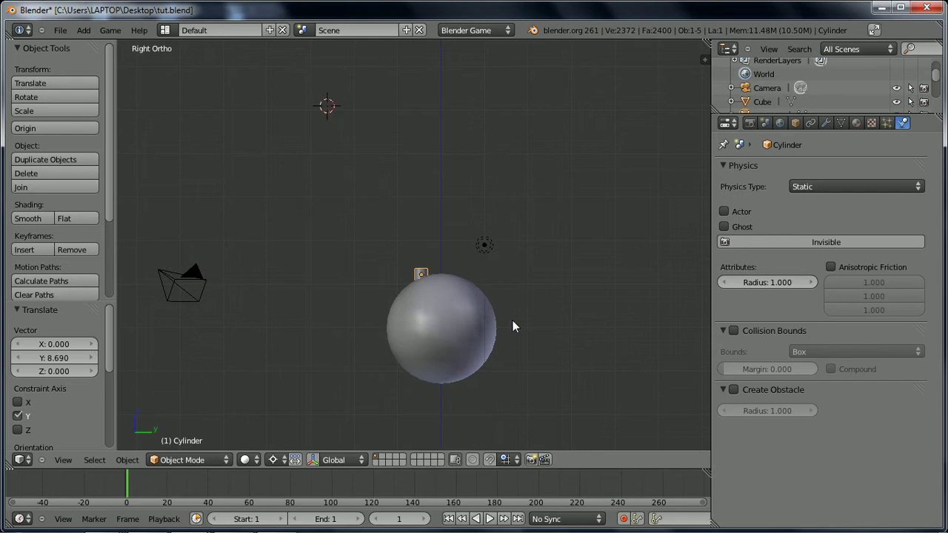
key("r")
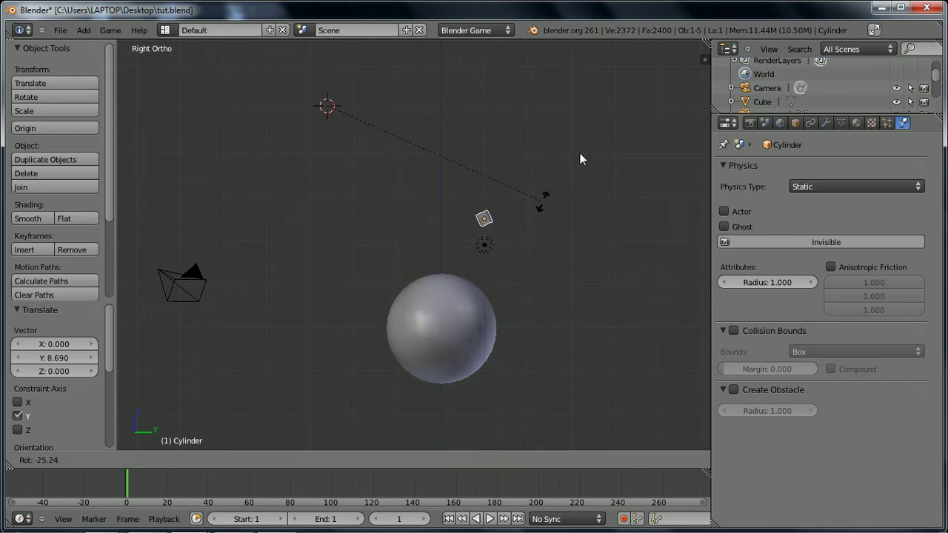
right_click(537, 240)
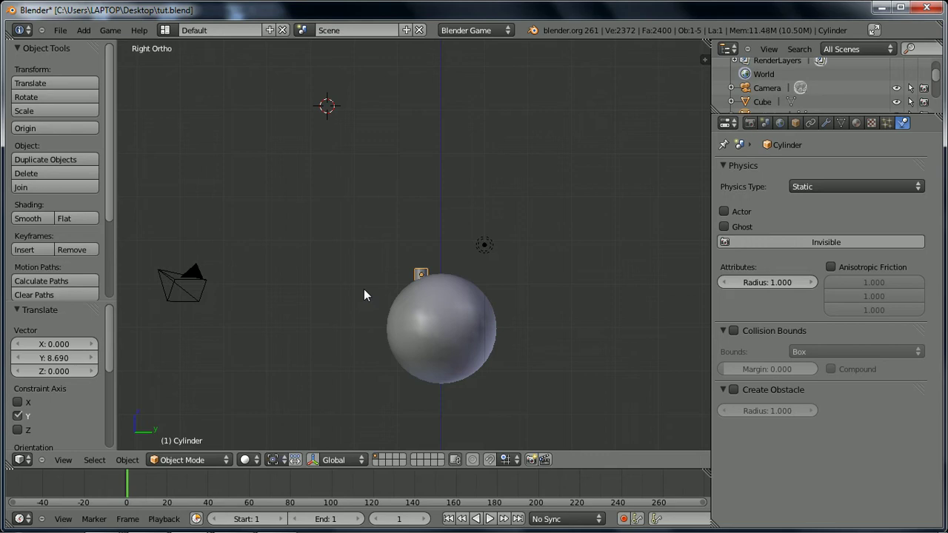
key("r")
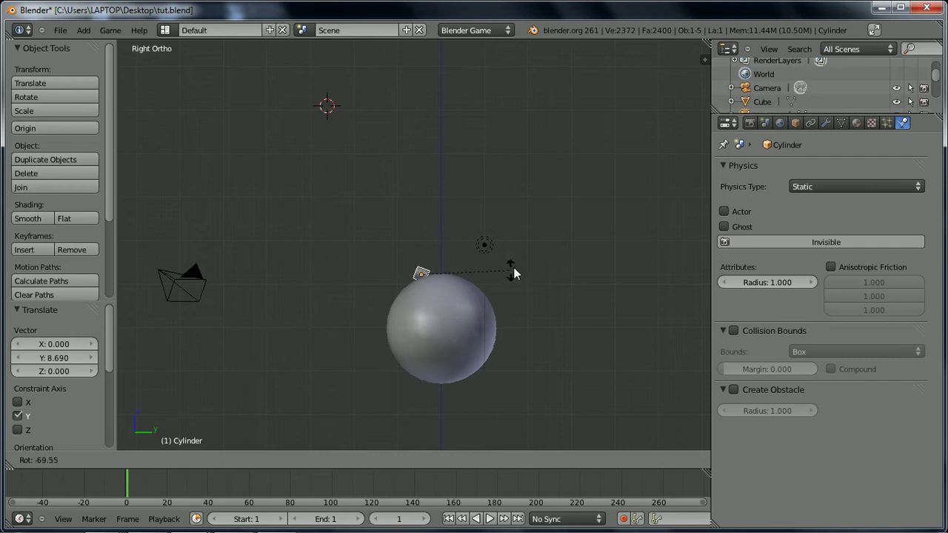
left_click(513, 273)
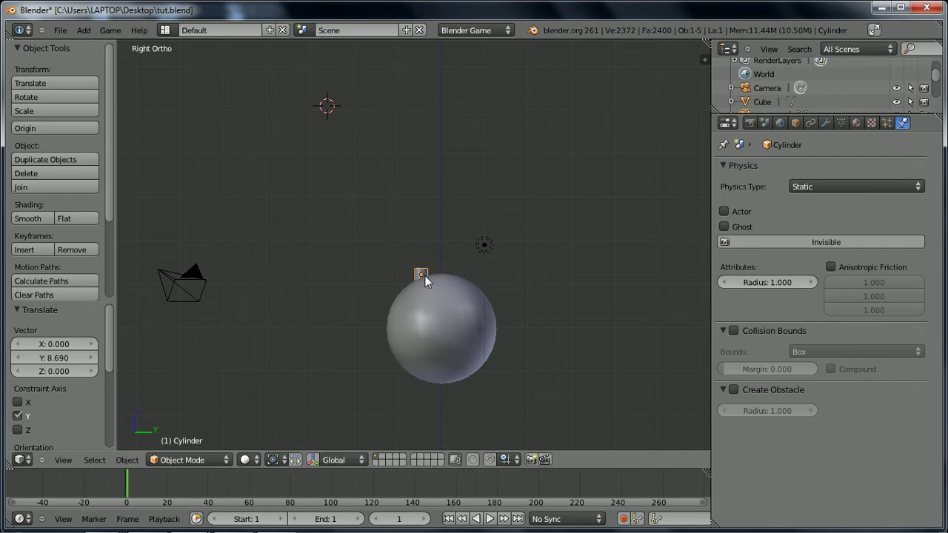
Enter Edit Mode on the small cylinder and box-select its top ring of vertices in right side view.
scroll(425, 277, "up", 4)
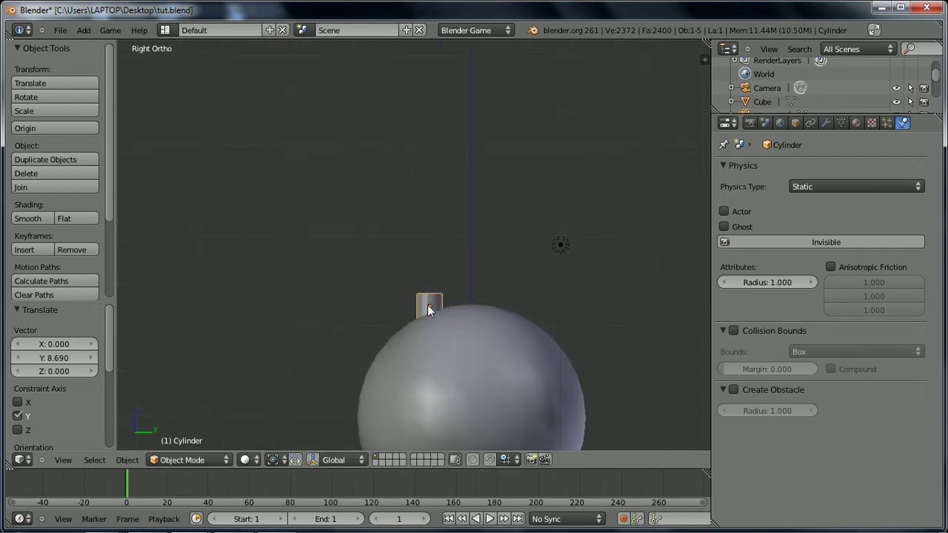
key("Tab")
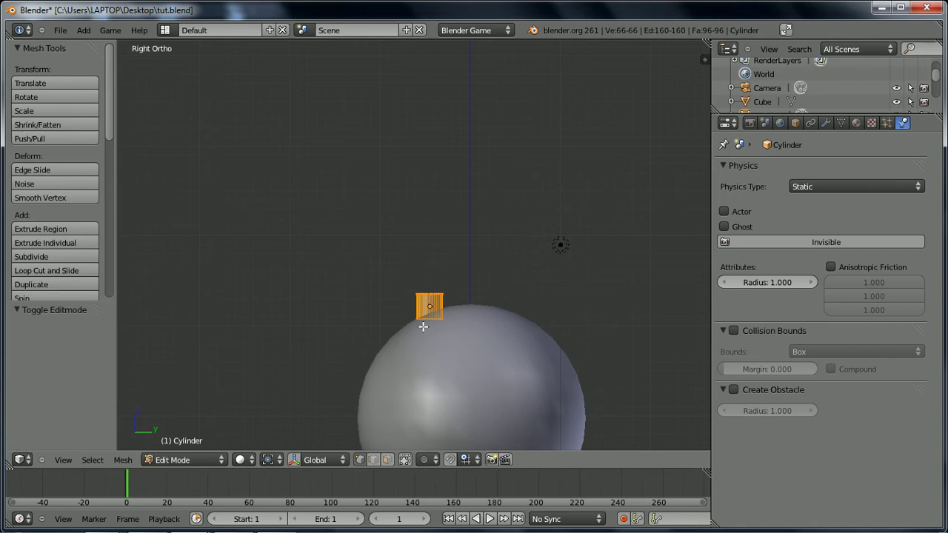
key("a")
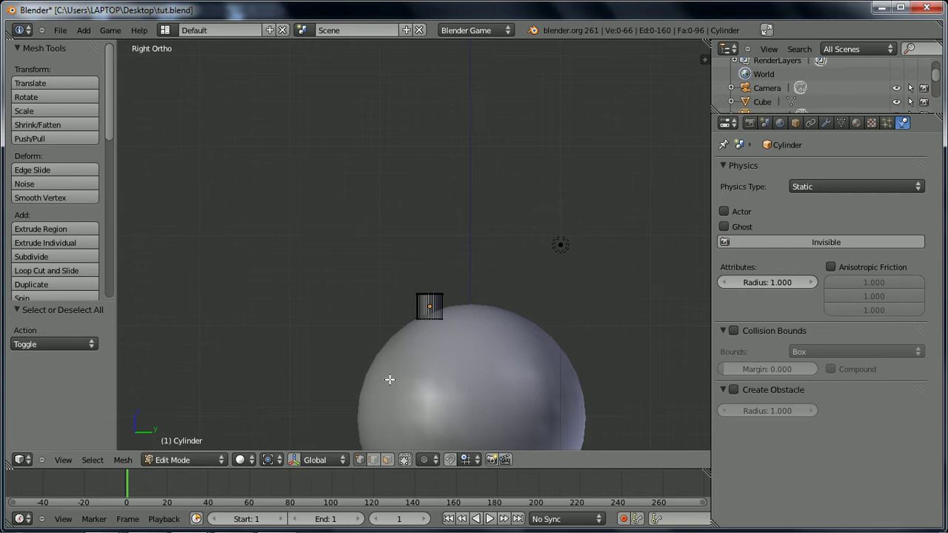
key("b")
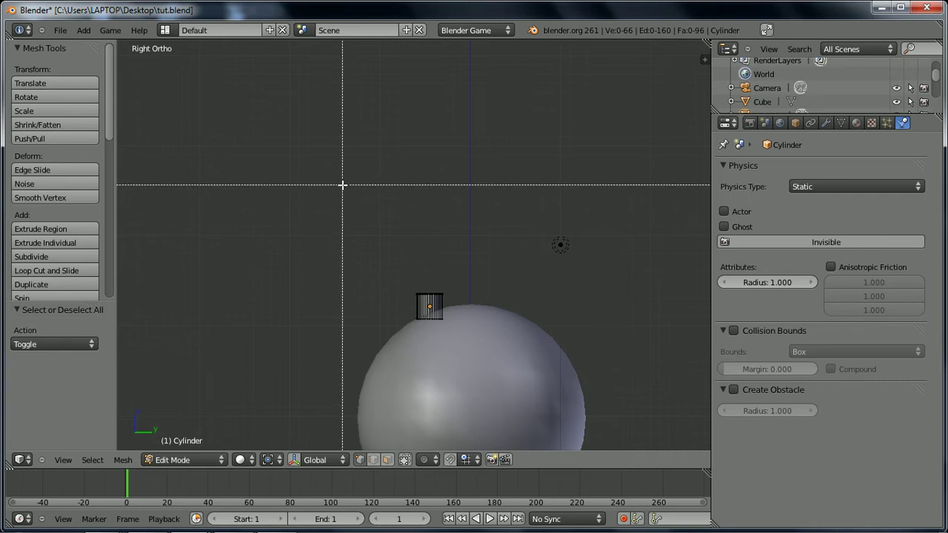
left_click_drag(342, 180, 489, 302)
middle_click_drag(396, 279, 358, 332)
middle_click_drag(437, 394, 448, 203, "shift")
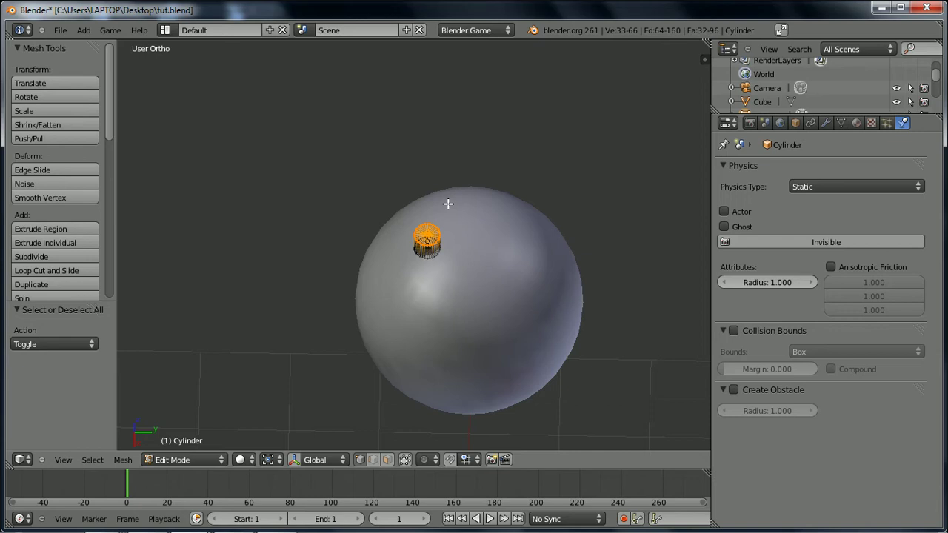
key("KP_3")
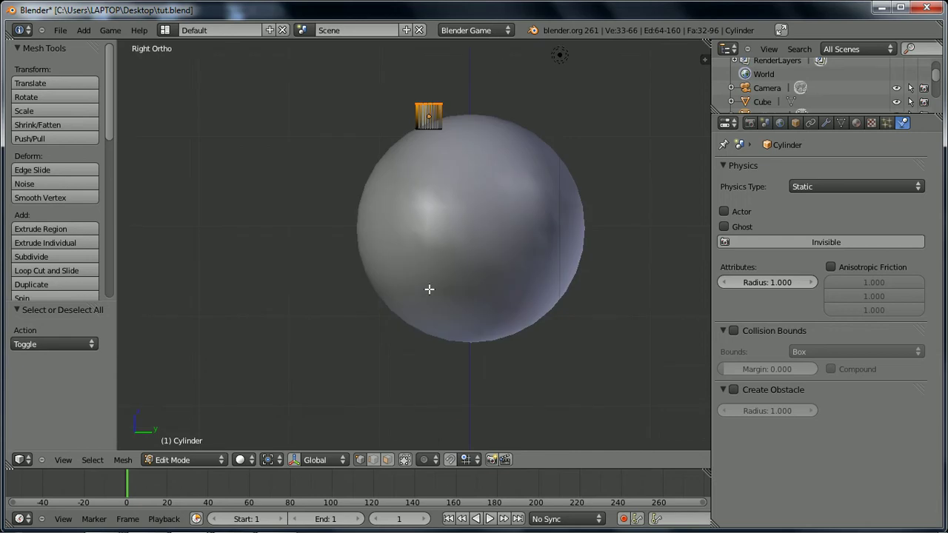
key("a")
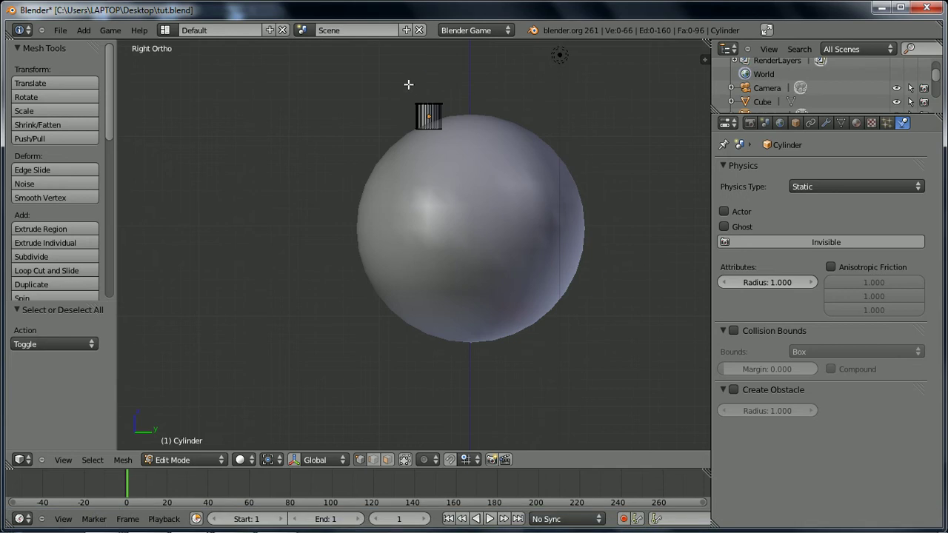
Box-select the cylinder's top vertices with the selection limited to visible geometry, and turn the limit off again.
left_click(405, 459)
key("b")
left_click_drag(365, 74, 474, 111)
middle_click_drag(489, 74, 472, 144)
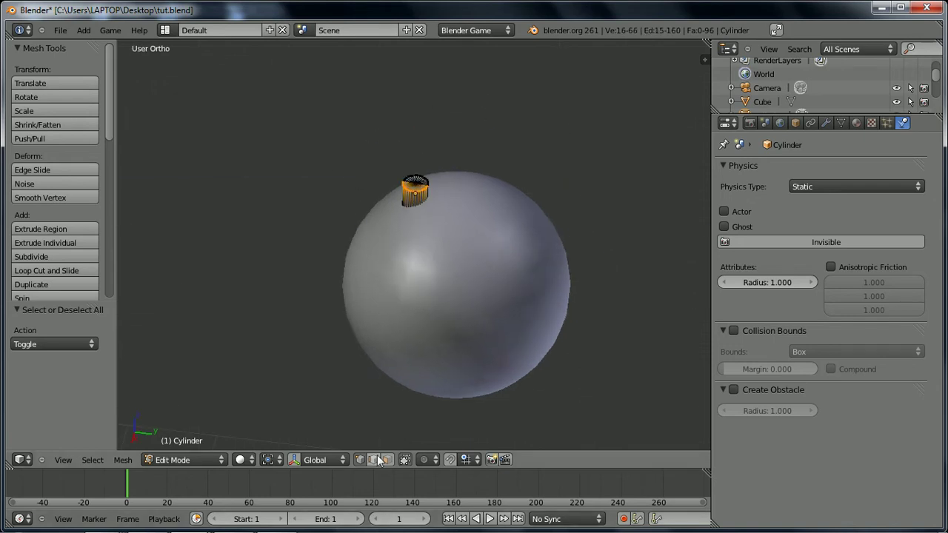
left_click(405, 460)
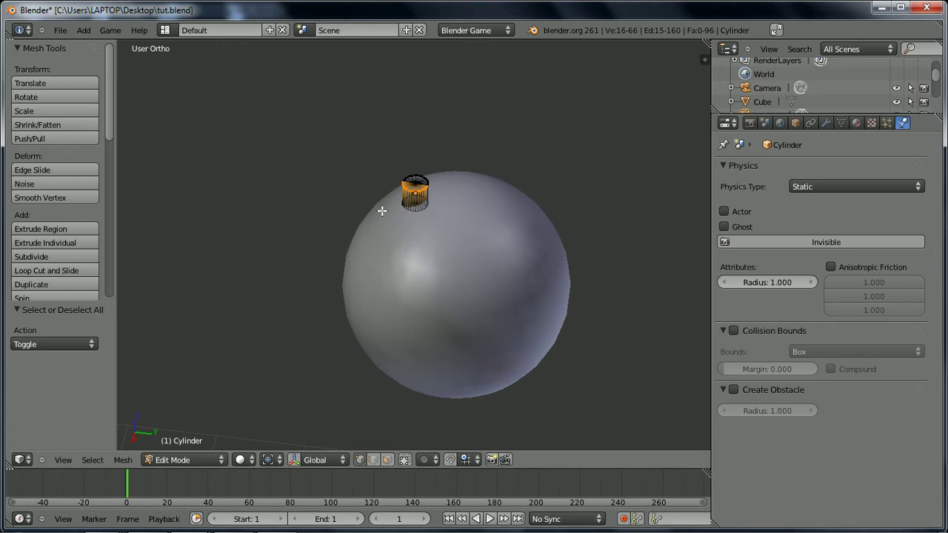
key("a")
key("KP_3")
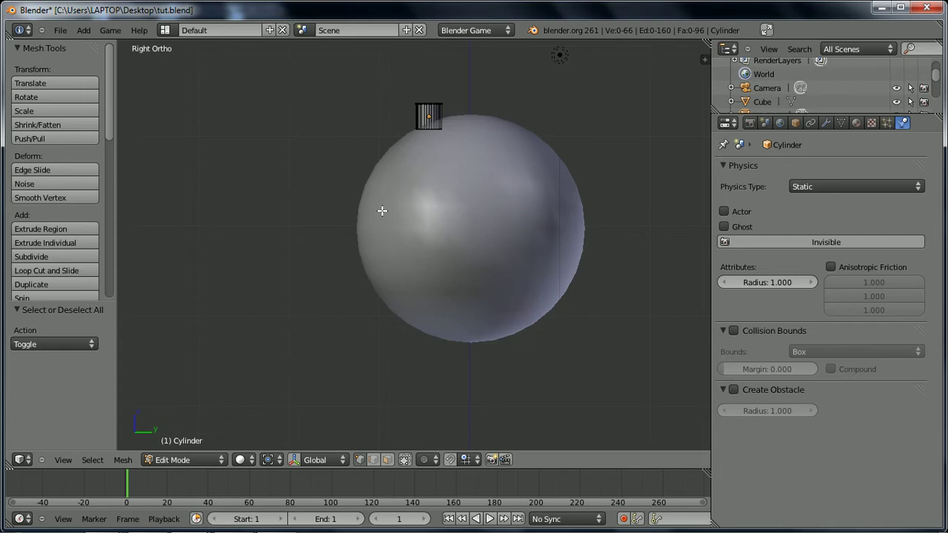
Repeat box selections around the cylinder's top in right side view with hidden vertices included.
key("b")
left_click_drag(383, 77, 468, 108)
mouse_move(467, 108)
middle_mouse_down()
mouse_move(444, 195)
mouse_move(422, 168)
mouse_move(452, 138)
mouse_move(489, 132)
middle_mouse_up()
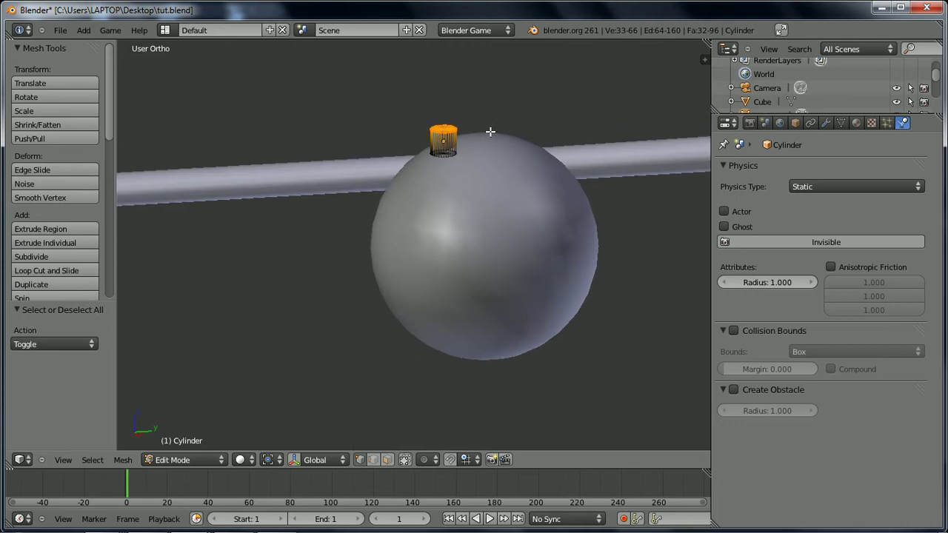
key("KP_3")
key("b")
left_click_drag(380, 78, 443, 138)
left_click(444, 140)
left_click(339, 181)
key("b")
left_click_drag(395, 80, 461, 132)
Select the cylinder's whole mesh and rotate it about -19.93° around X in right side view to tilt it on the sphere.
key("a")
key("a")
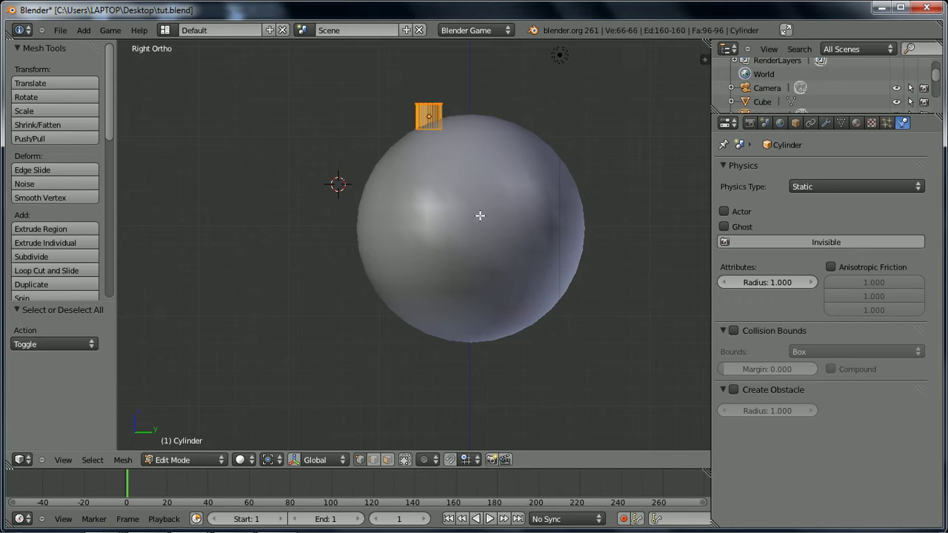
key("r")
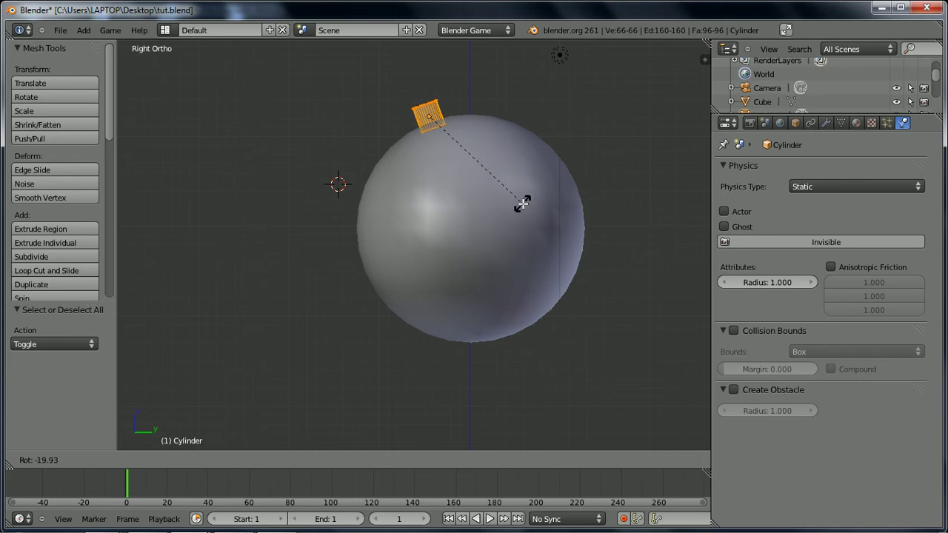
left_click(522, 204)
left_click(225, 369)
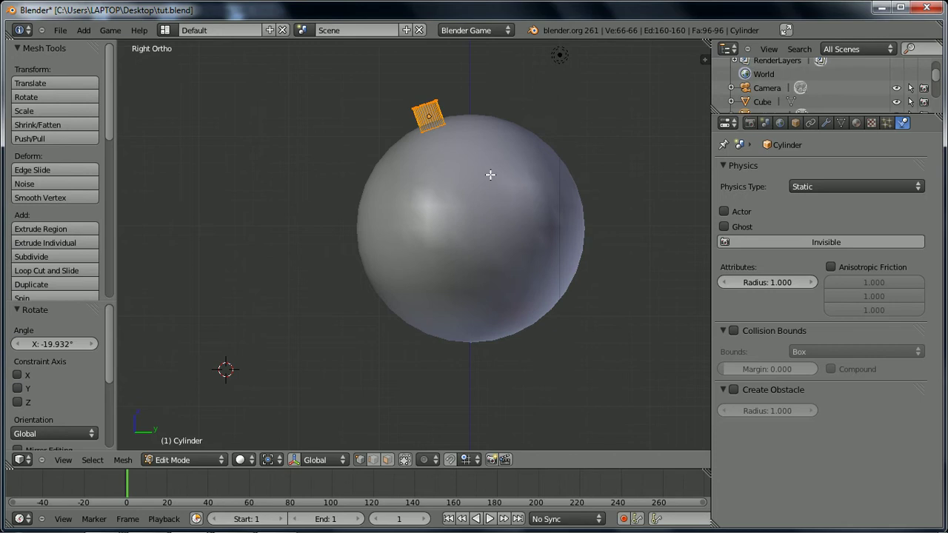
key("g")
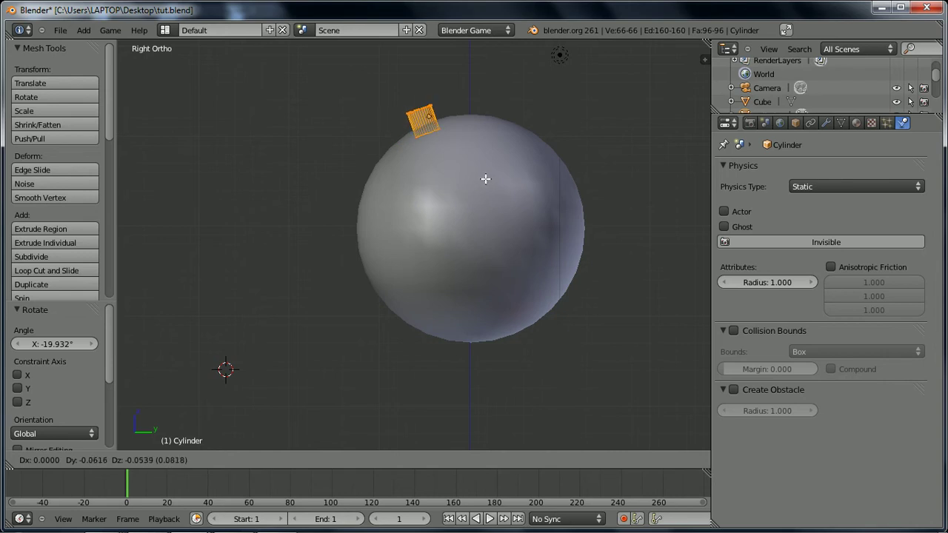
right_click(481, 176)
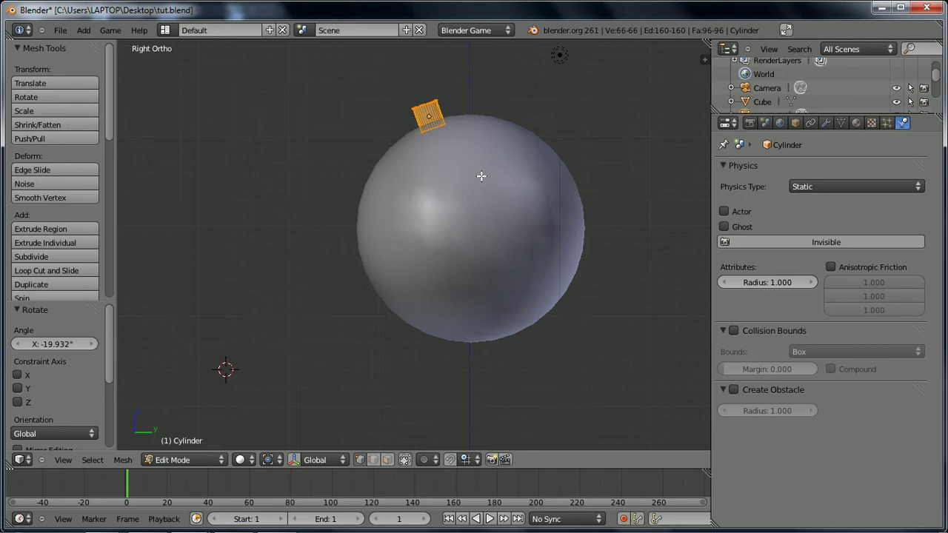
Lasso-select the top ring of vertices on the tilted cylinder.
key("a")
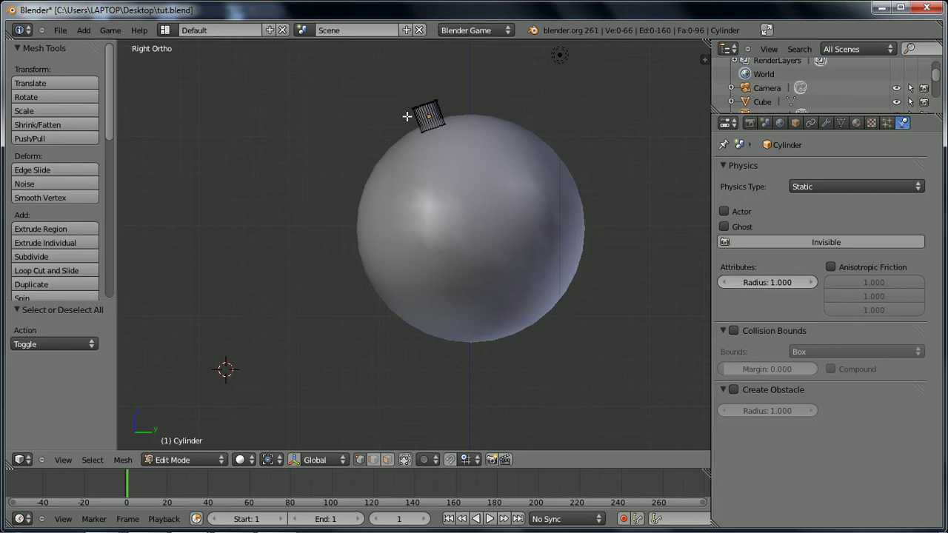
mouse_move(394, 128)
left_mouse_down("ctrl")
mouse_move(459, 94)
mouse_move(406, 87)
mouse_move(378, 129)
left_mouse_up("ctrl")
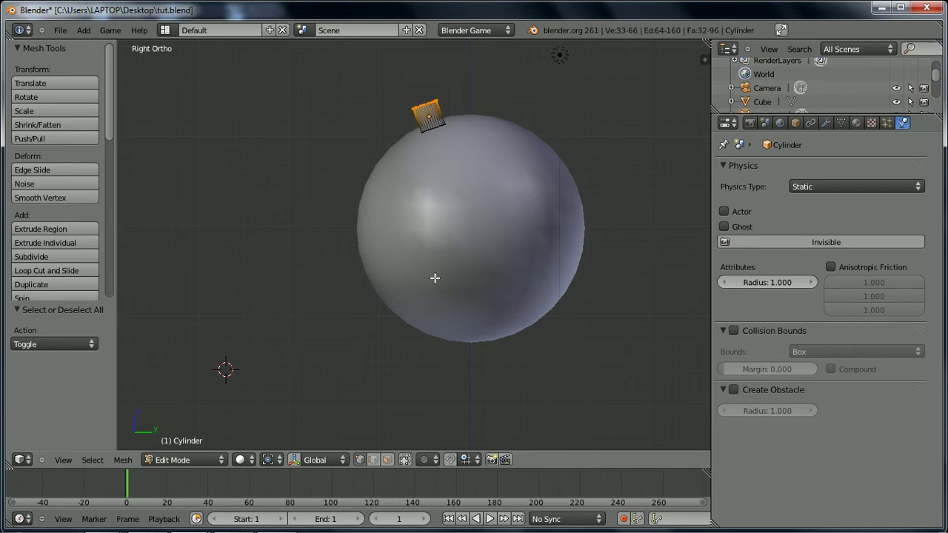
scroll(412, 301, "down", 6)
scroll(410, 281, "up", 1)
middle_click_drag(411, 281, 419, 301, "shift")
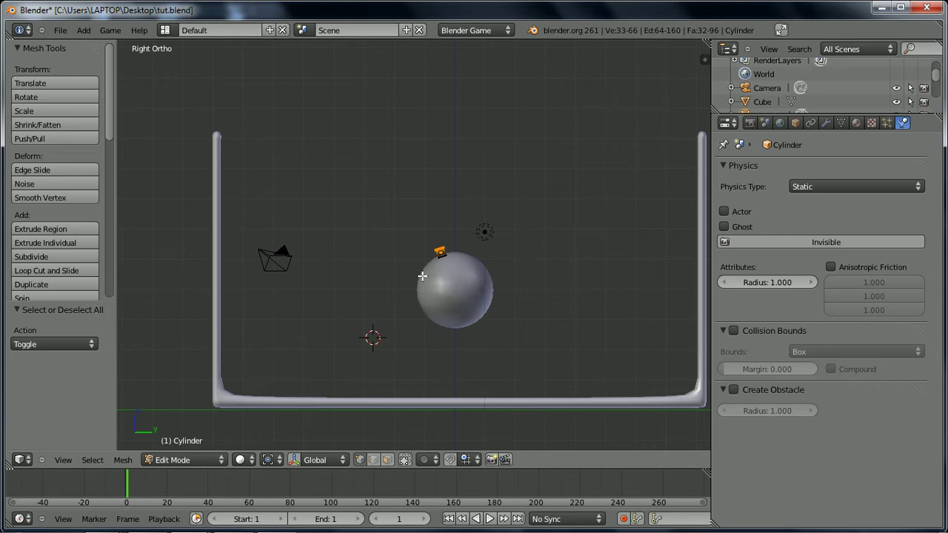
key("a")
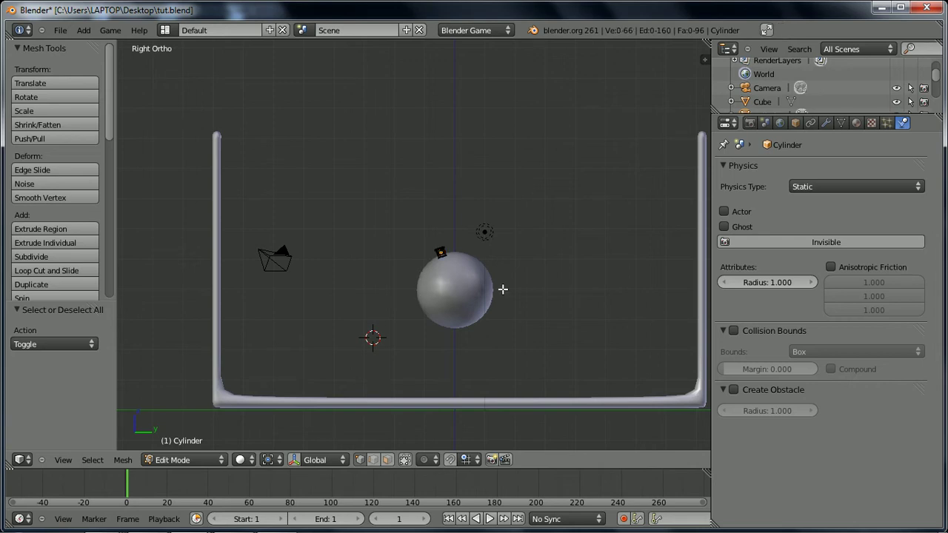
Rotate the whole cylinder mesh about -12.87° more and move it about -0.16 in Y and -0.09 in Z against the sphere.
key("a")
key("r")
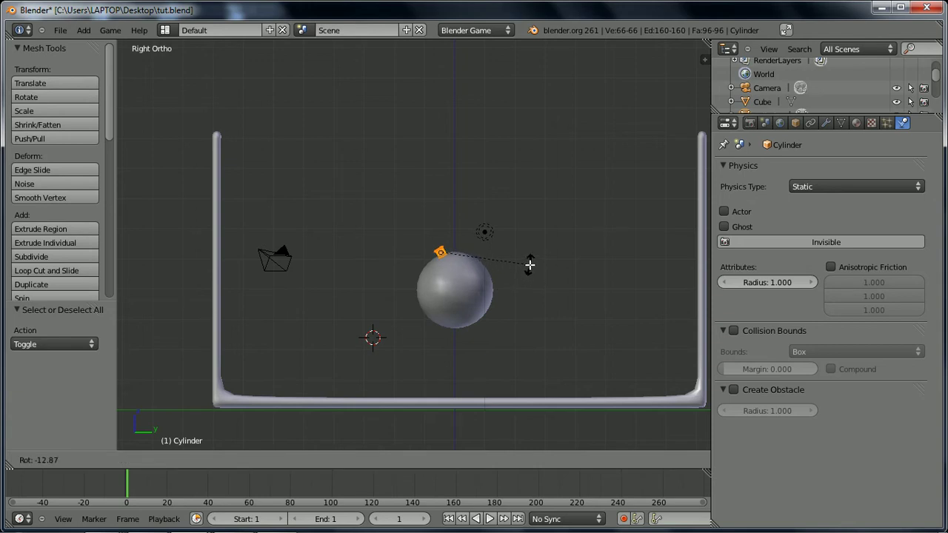
left_click(530, 264)
key("g")
left_click(525, 267)
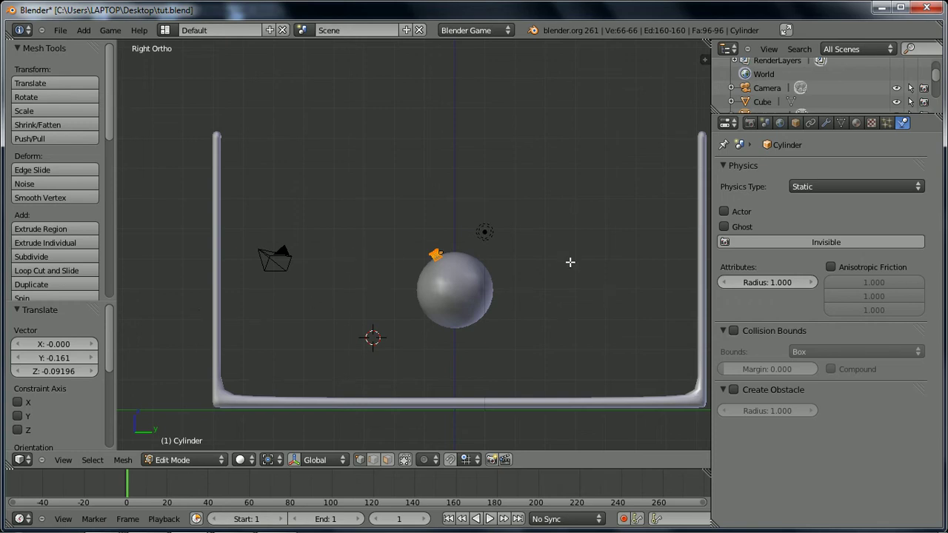
Lasso-select the cylinder's upper end vertices and move them about -7.17 in Y and 3.81 in Z to the frame's near top bar on the negative Y side.
scroll(544, 263, "up", 3)
key("a")
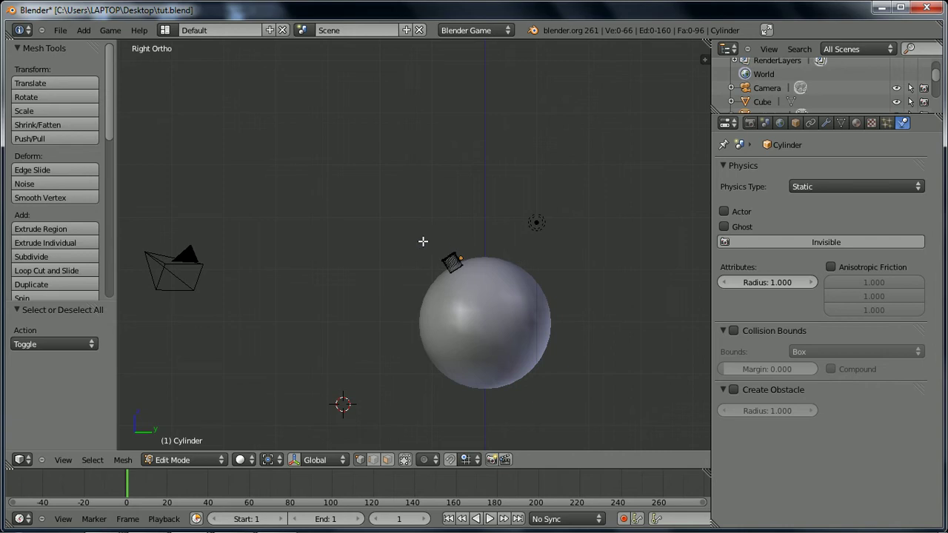
left_click_drag(456, 257, 346, 249, "ctrl")
scroll(511, 306, "down", 3)
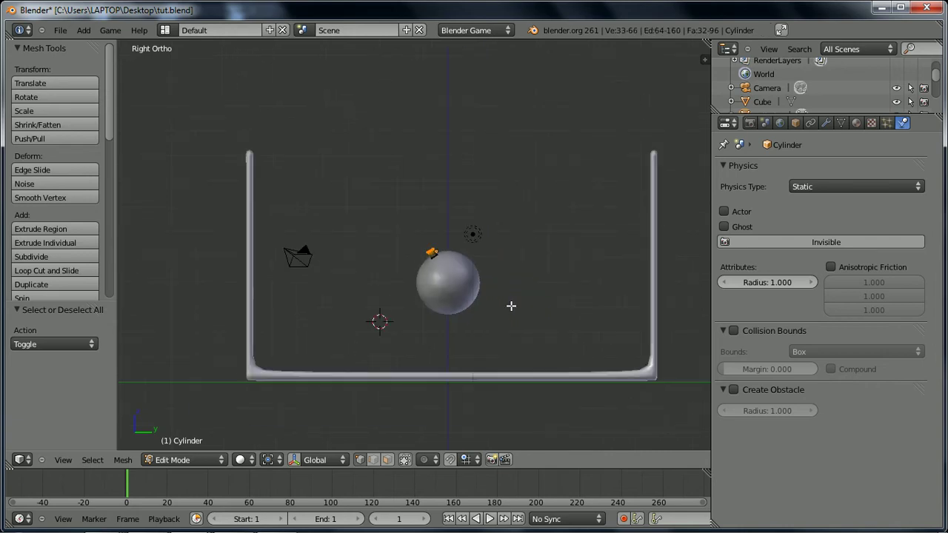
key("g")
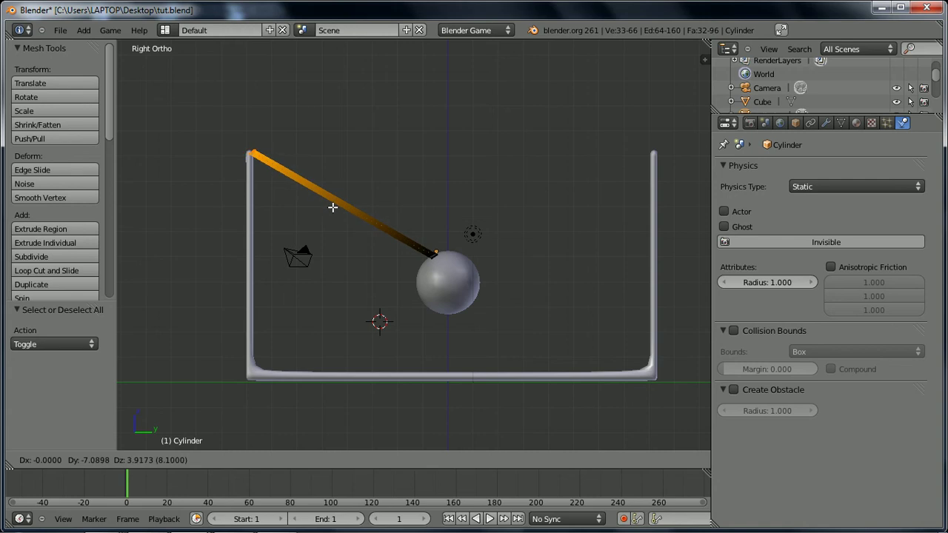
left_click(330, 210)
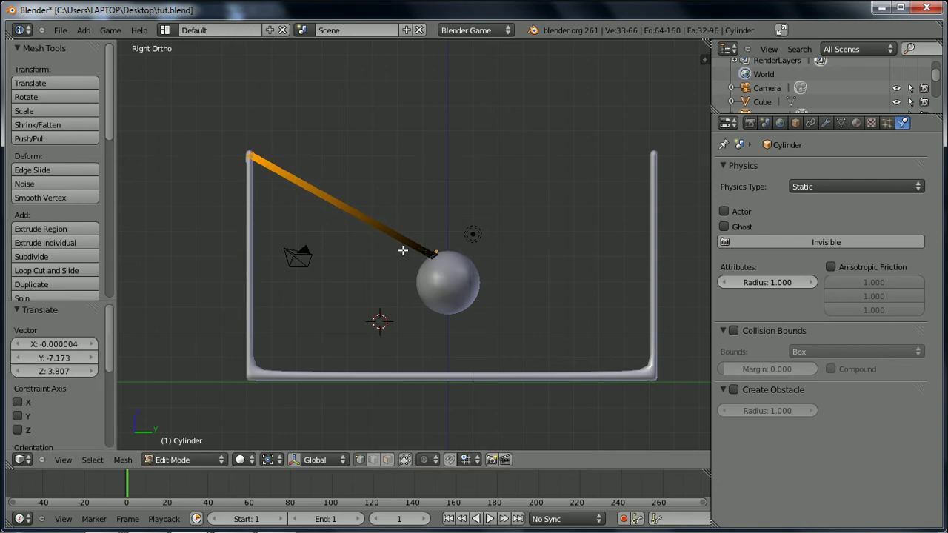
scroll(408, 252, "up", 2)
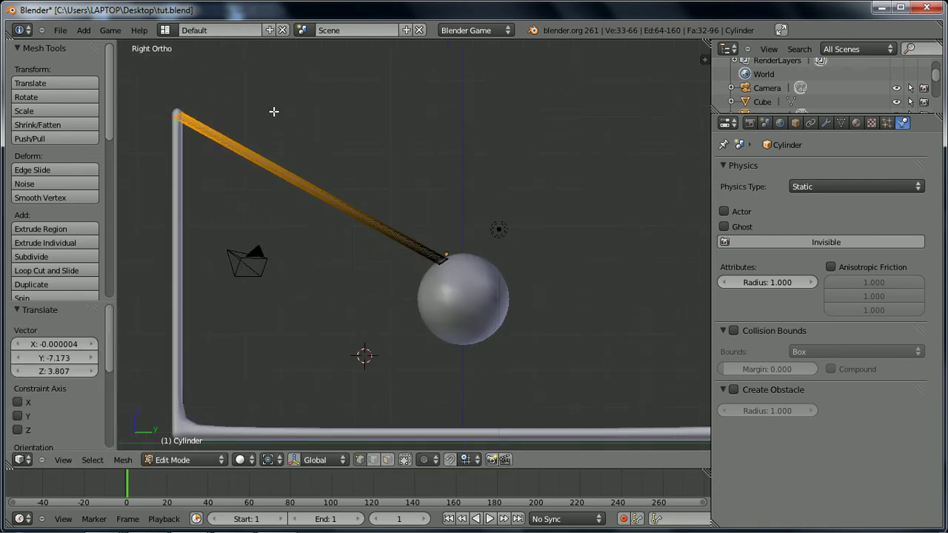
Deselect all of the cylinder's vertices and return to Object Mode.
key("r")
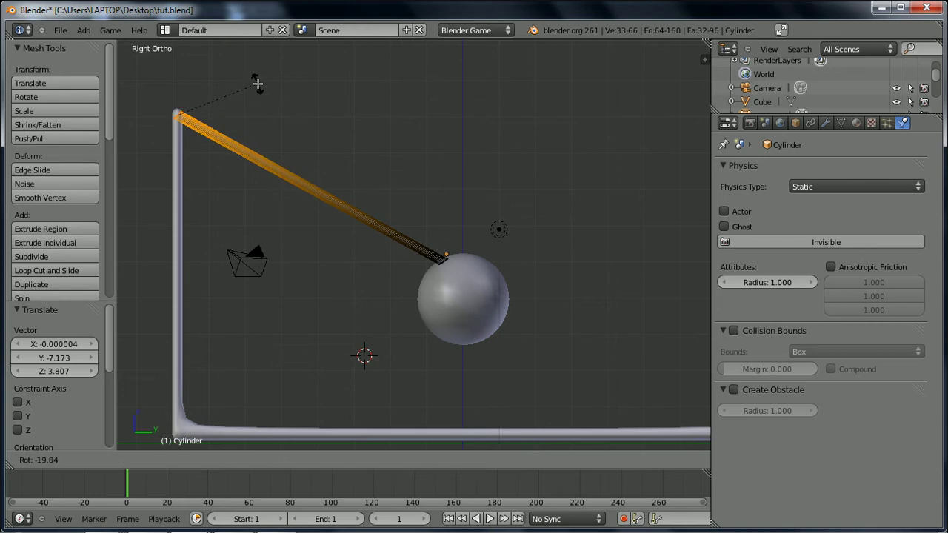
right_click(258, 84)
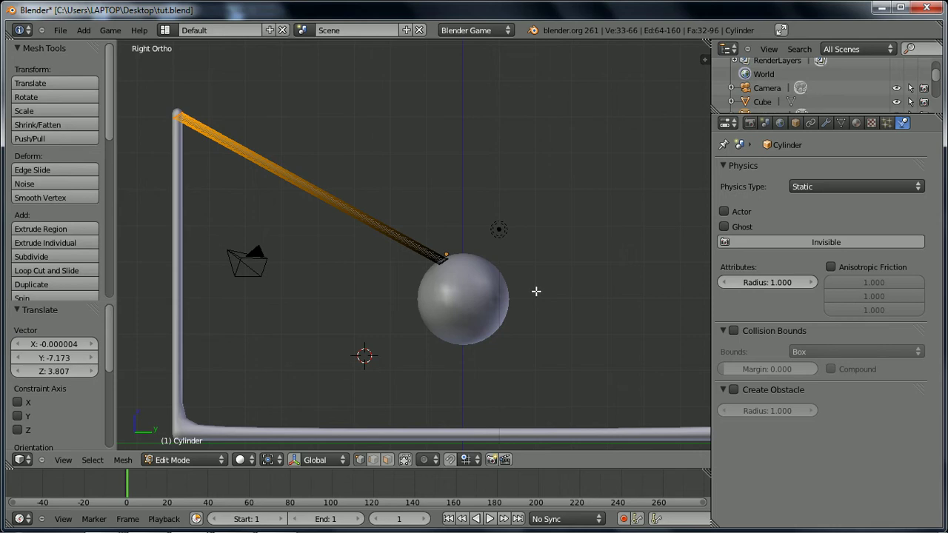
scroll(535, 293, "down", 1)
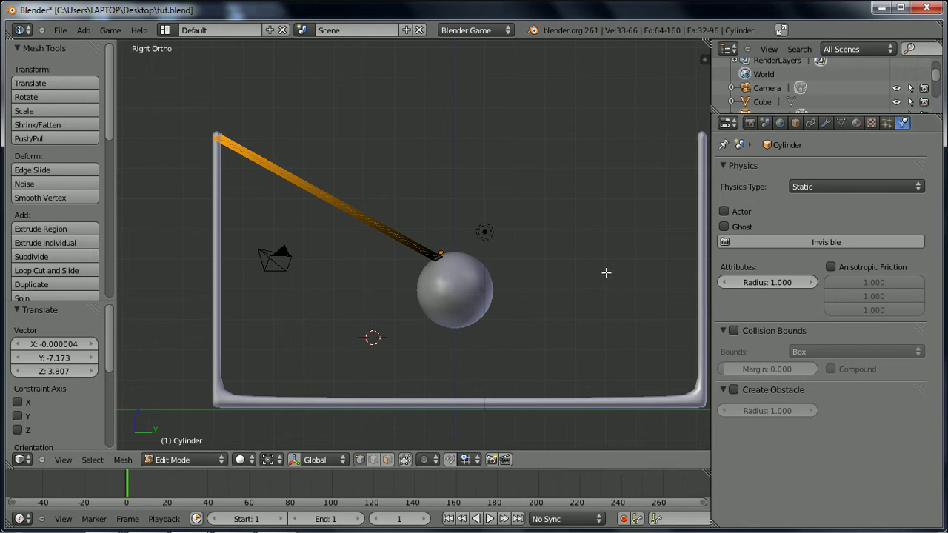
scroll(512, 274, "down", 1)
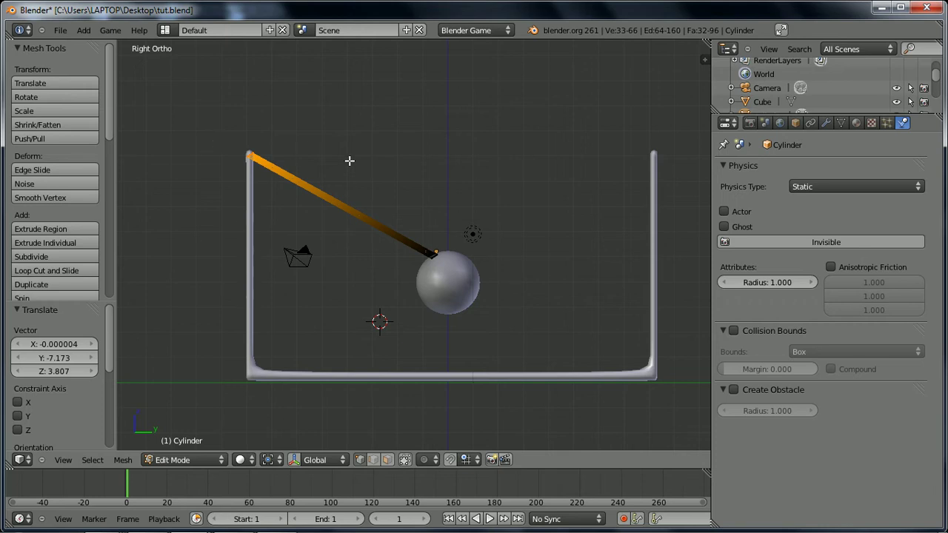
key("a")
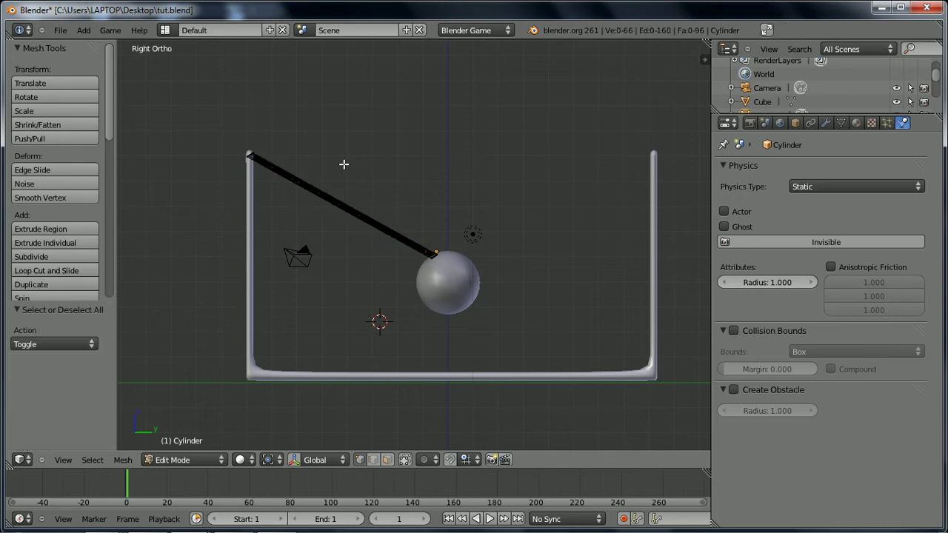
key("Tab")
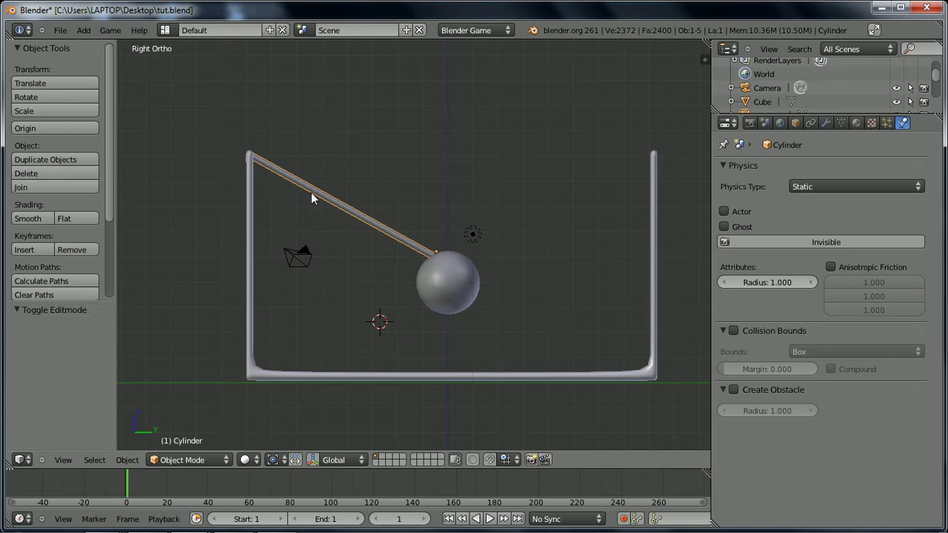
Scale the cylinder string to about 0.48 along the global Z axis.
scroll(341, 211, "up", 4)
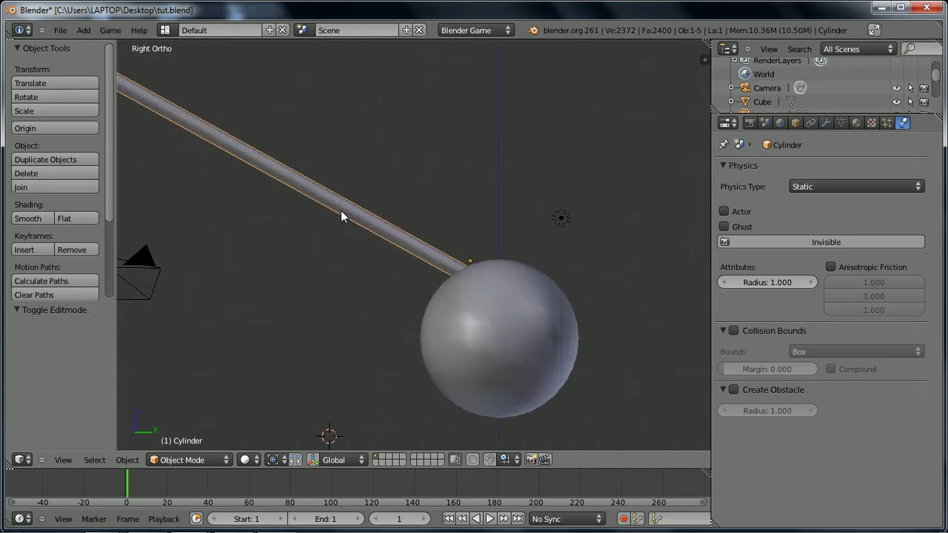
scroll(341, 215, "down", 2)
scroll(341, 215, "up", 1)
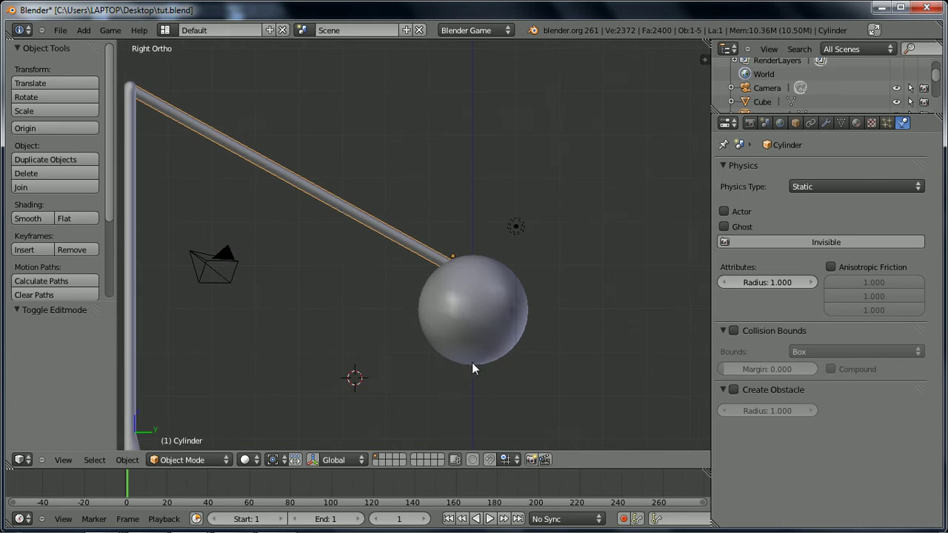
key("s")
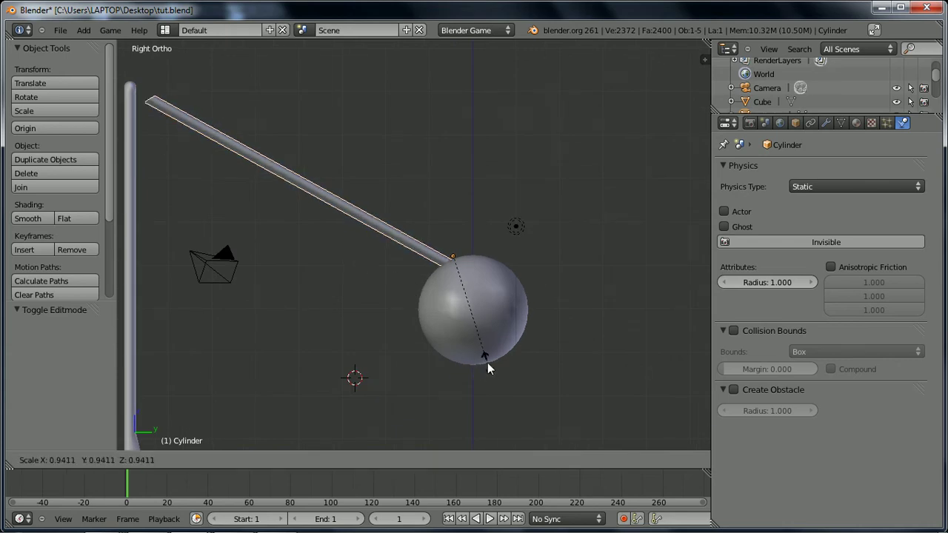
key("z")
key("y")
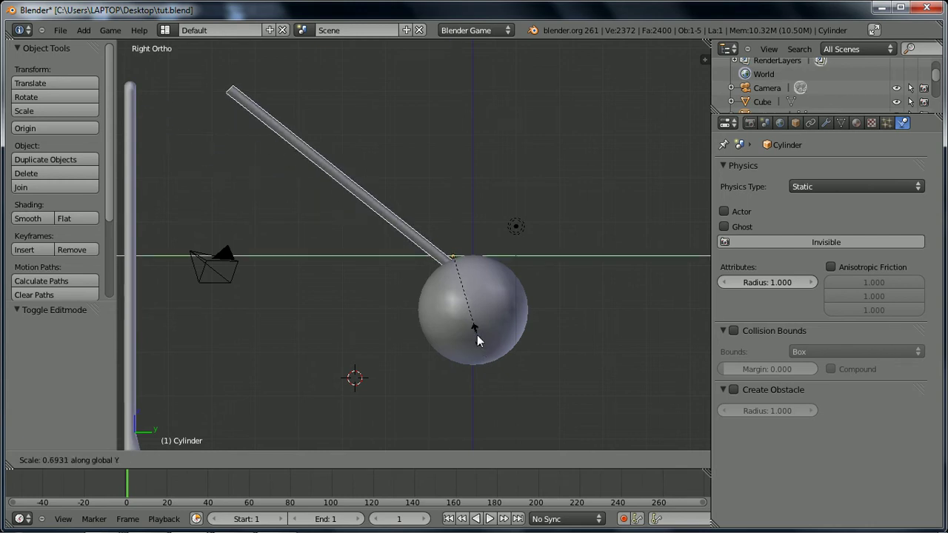
key("z")
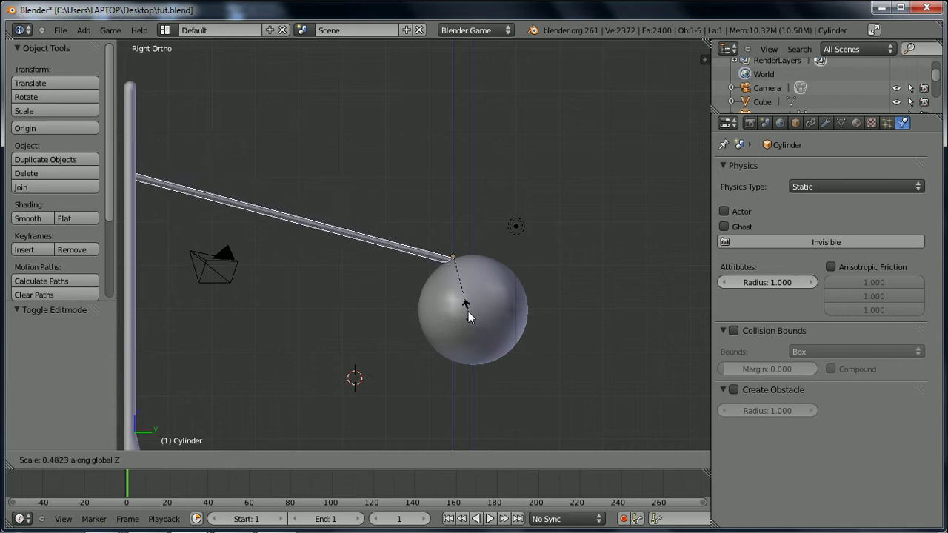
left_click(467, 314)
Scale the cylinder string to about 0.54 along the global X axis to make it thinner.
middle_click_drag(385, 297, 544, 317)
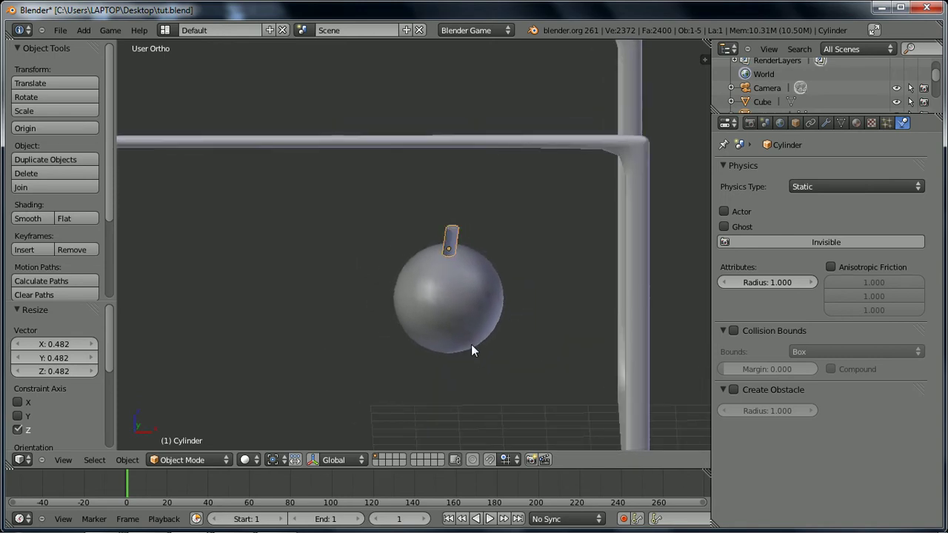
key("s")
key("x")
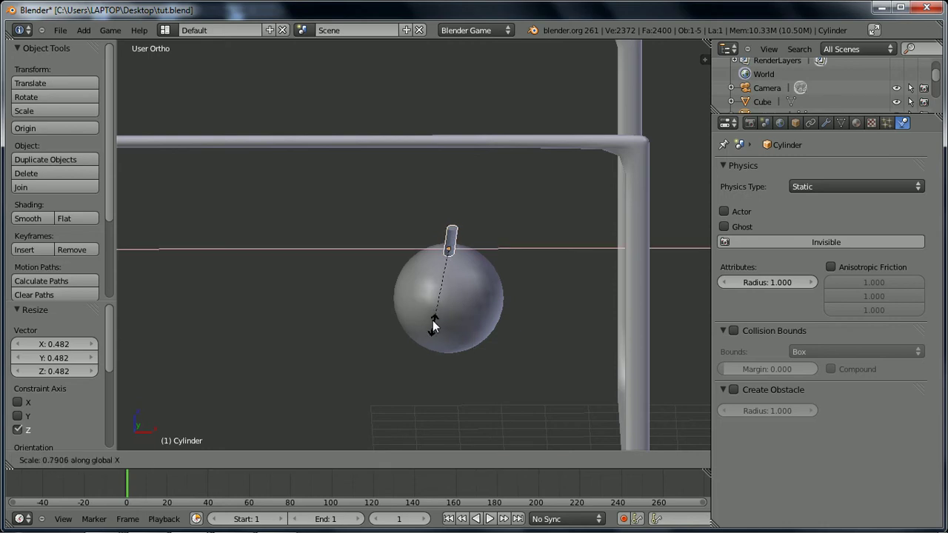
left_click(439, 303)
In right side view, select the string's upper end vertices and move them about -0.05 in Y and 2.04 in Z to the frame's top bar.
middle_click_drag(439, 300, 434, 261)
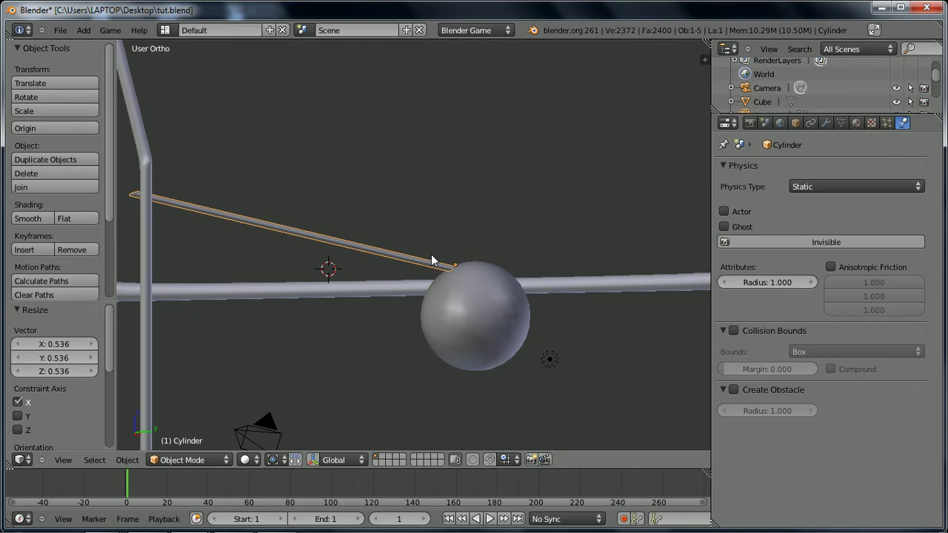
key("KP_3")
middle_click_drag(388, 370, 454, 314, "shift")
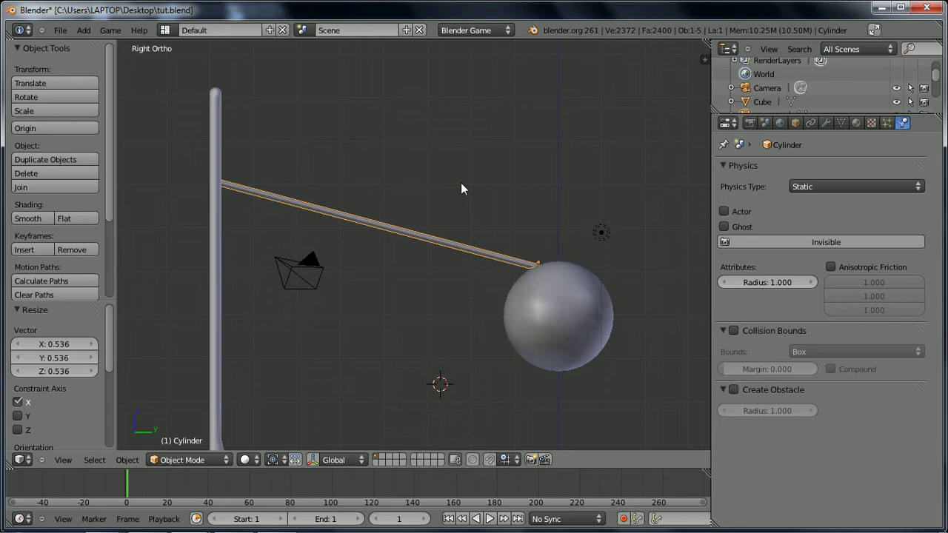
key("z")
key("z")
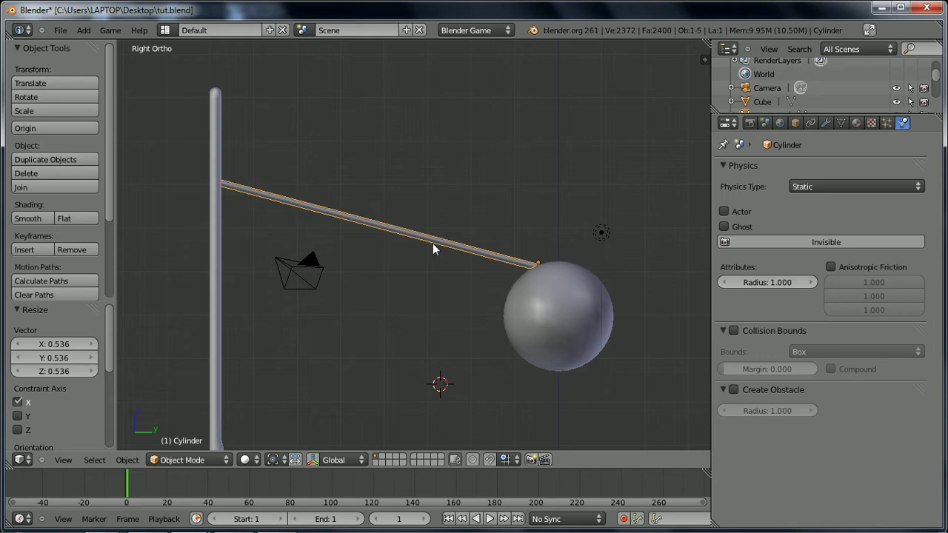
key("Tab")
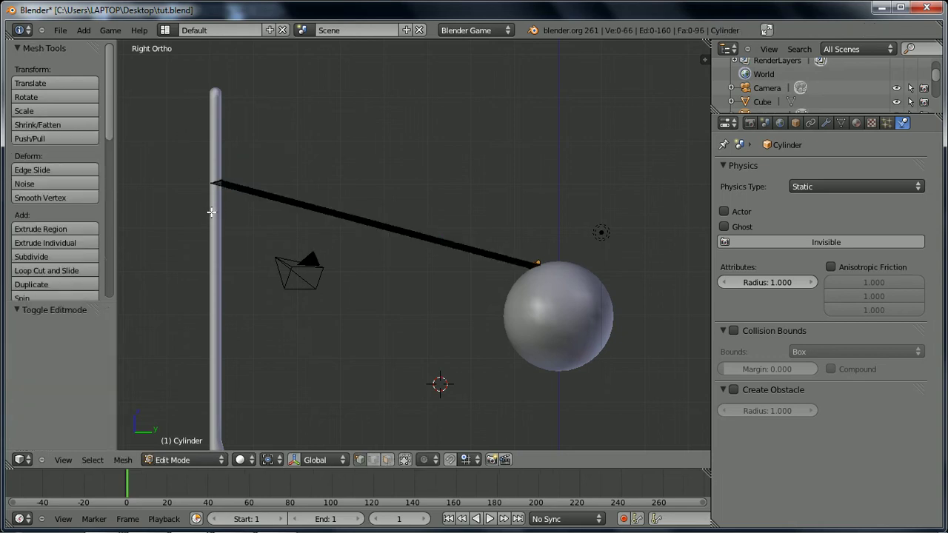
key("b")
left_click_drag(222, 202, 151, 170)
key("g")
left_click(438, 160)
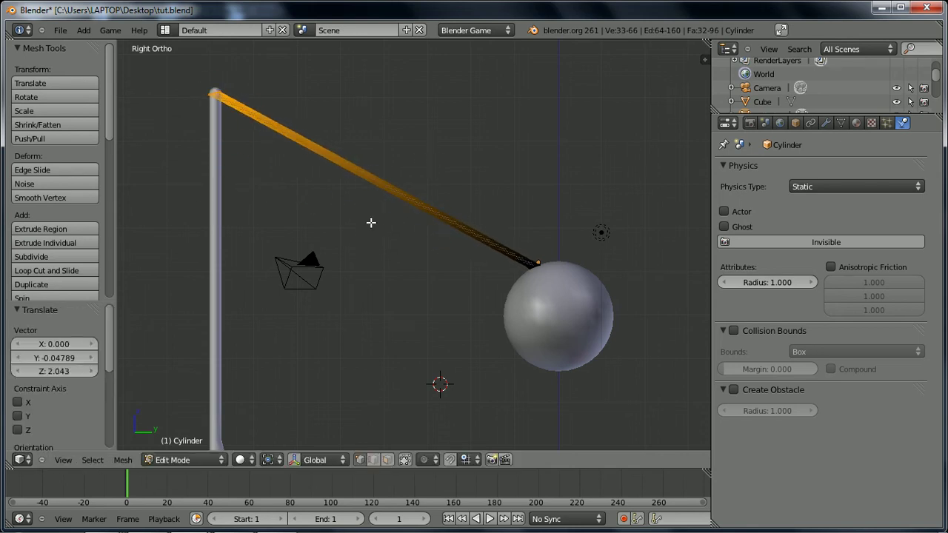
Return to Object Mode and apply smooth shading to the cylinder string.
key("Tab")
middle_click_drag(546, 256, 364, 211)
key("KP_3")
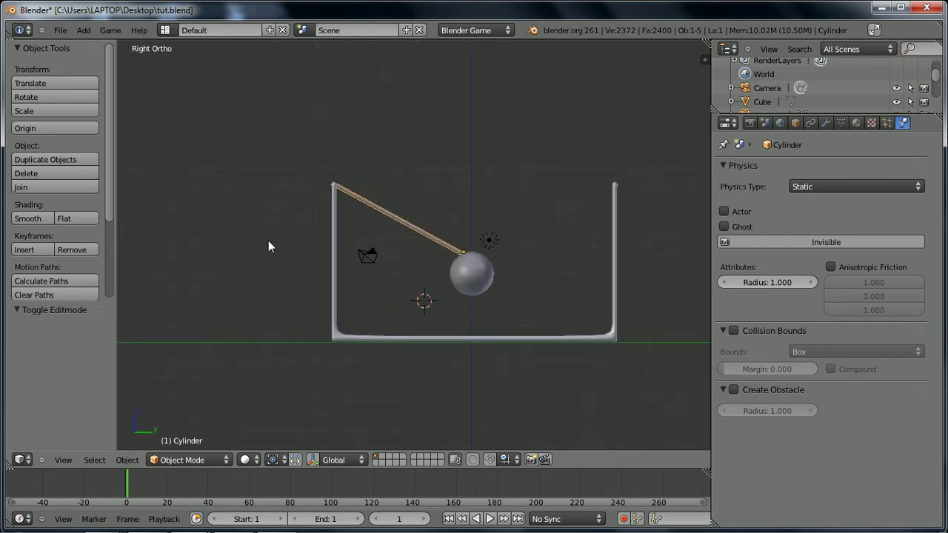
left_click(27, 219)
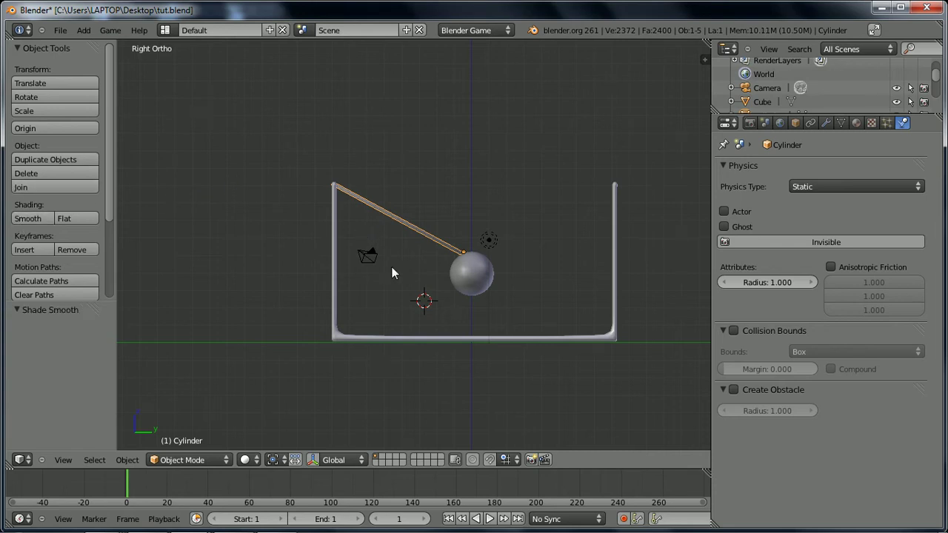
Duplicate the cylinder string and rotate the copy about 128.16° around X in right side view towards the opposite frame post.
key("shift+d")
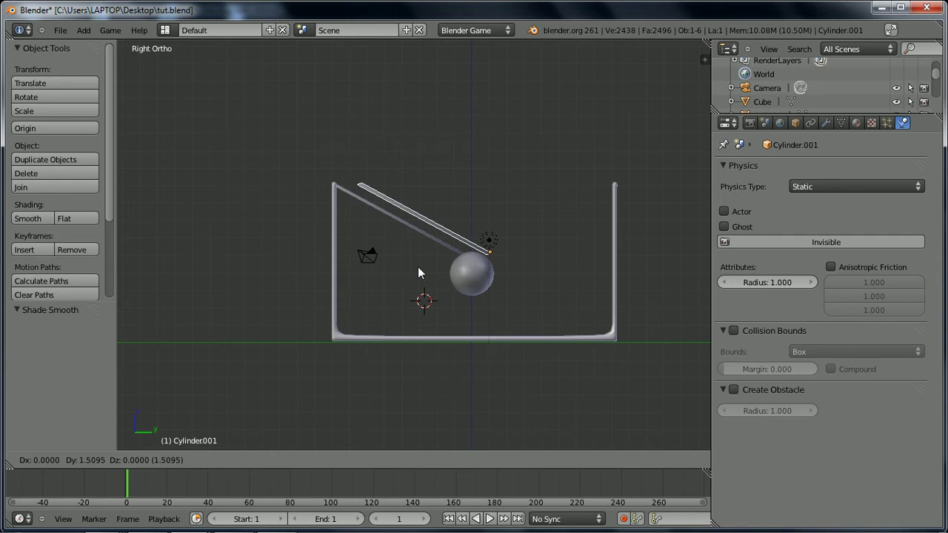
left_click(412, 277)
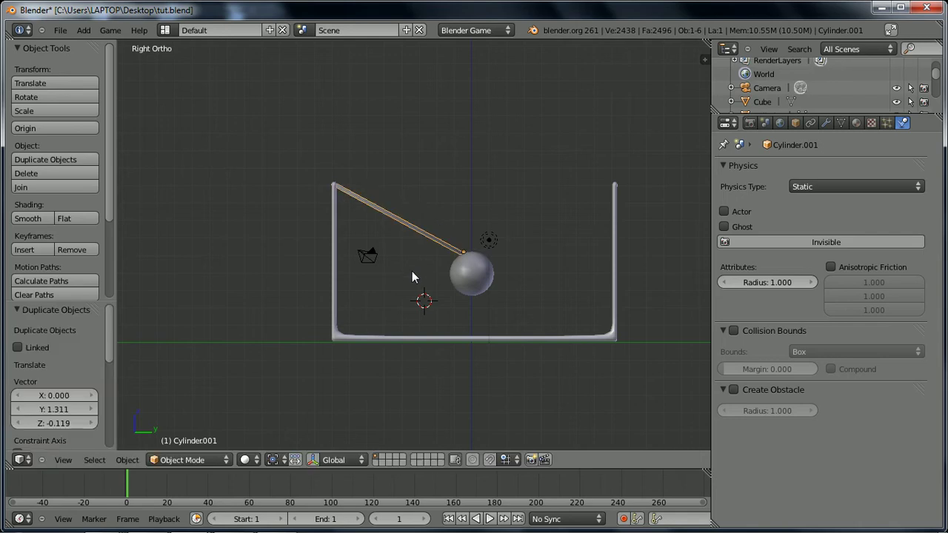
key("r")
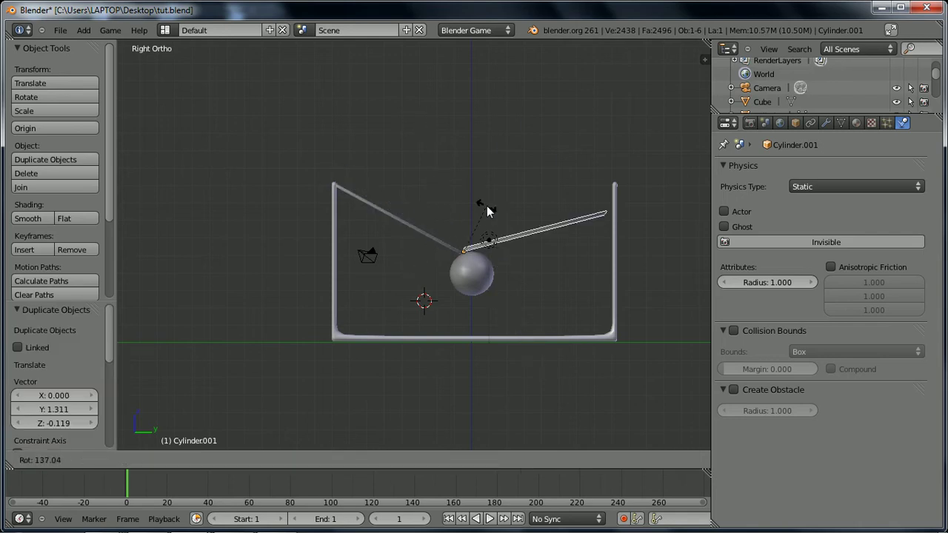
left_click(479, 209)
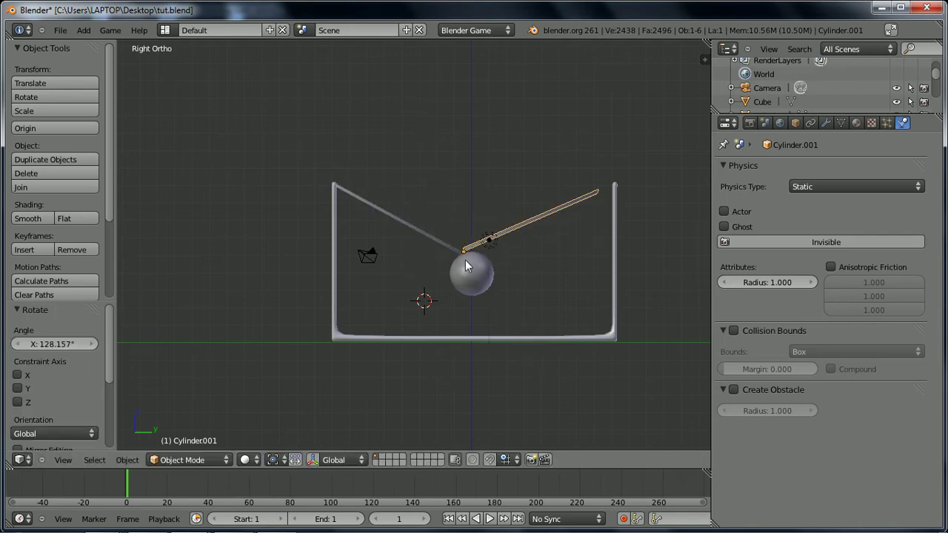
Fit the copied string between the ball and the opposite top bar, moving it about 1.31 in Y and -0.32 in Z and rotating it about -5.2°.
key("g")
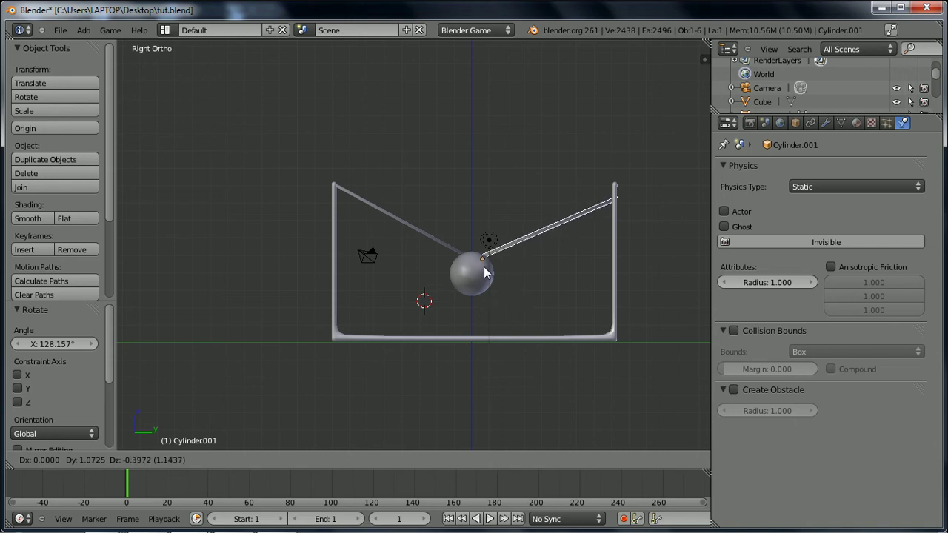
left_click(485, 272)
key("r")
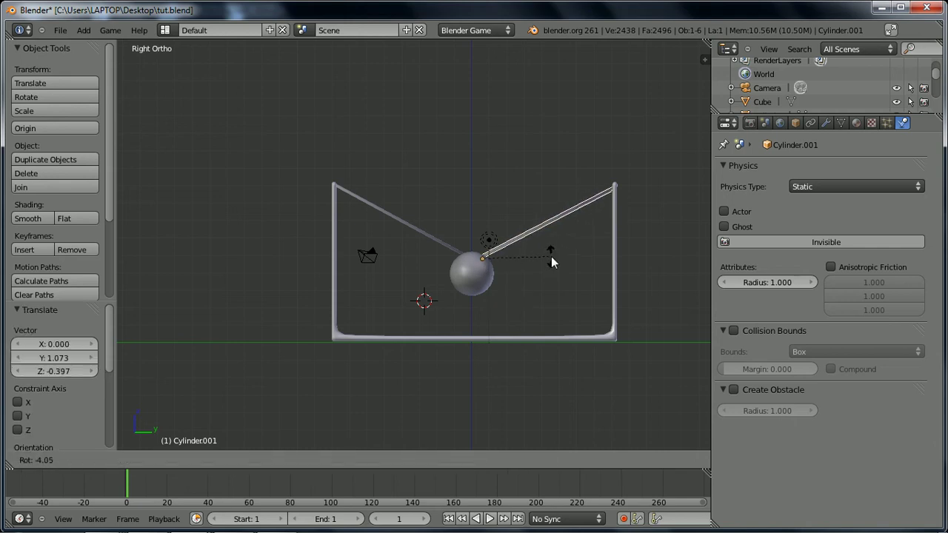
left_click(552, 255)
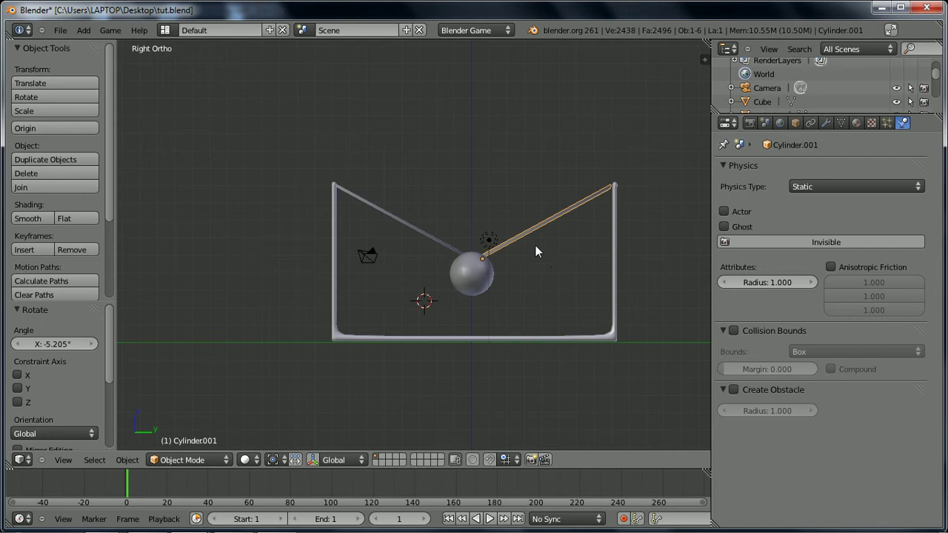
key("g")
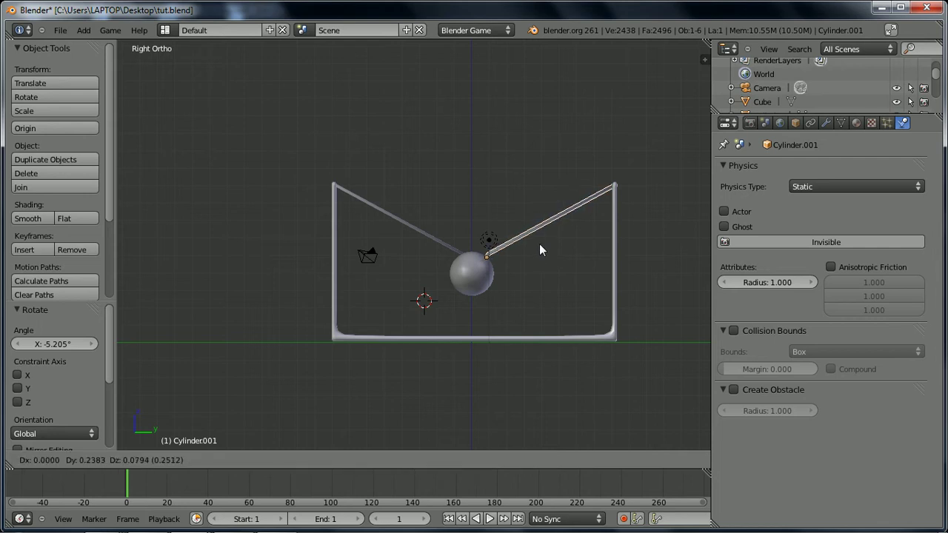
left_click(539, 244)
Select the copied string's lower end vertices in Edit Mode and move them about -0.17 in Y and -0.12 in Z into the ball.
scroll(521, 257, "up", 6)
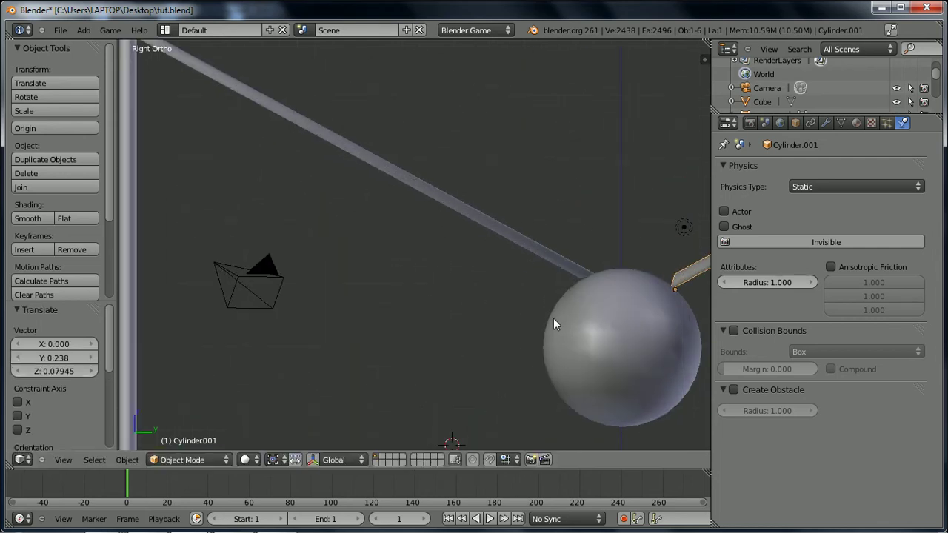
middle_click_drag(553, 315, 357, 285, "shift")
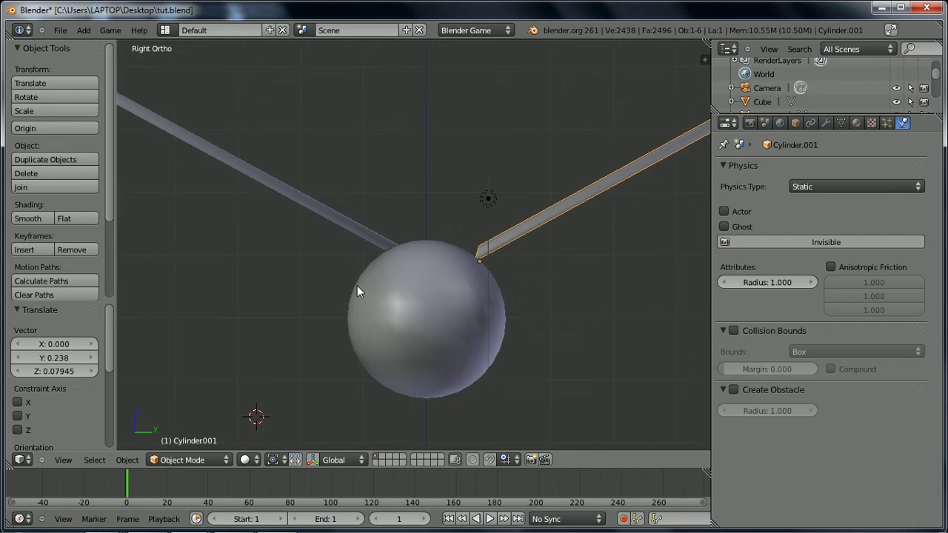
key("Tab")
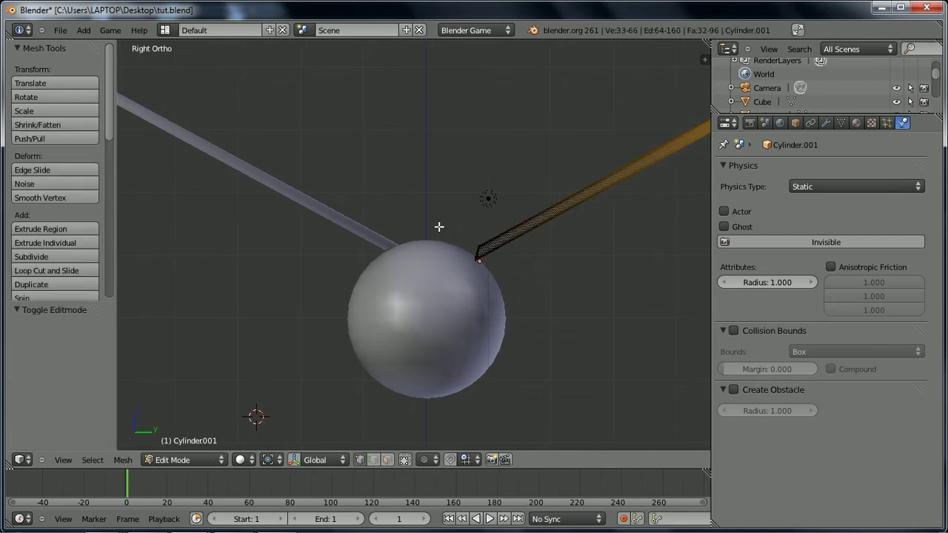
key("a")
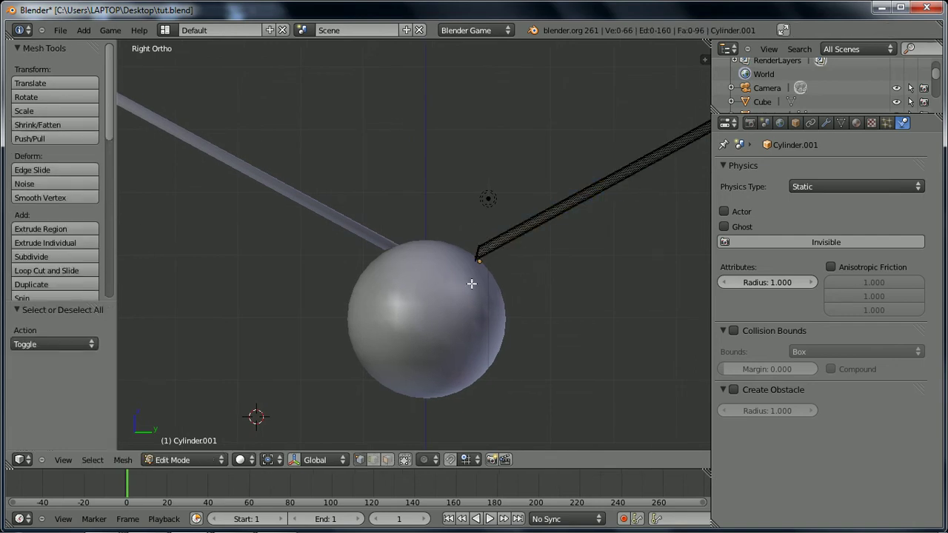
key("ctrl+z")
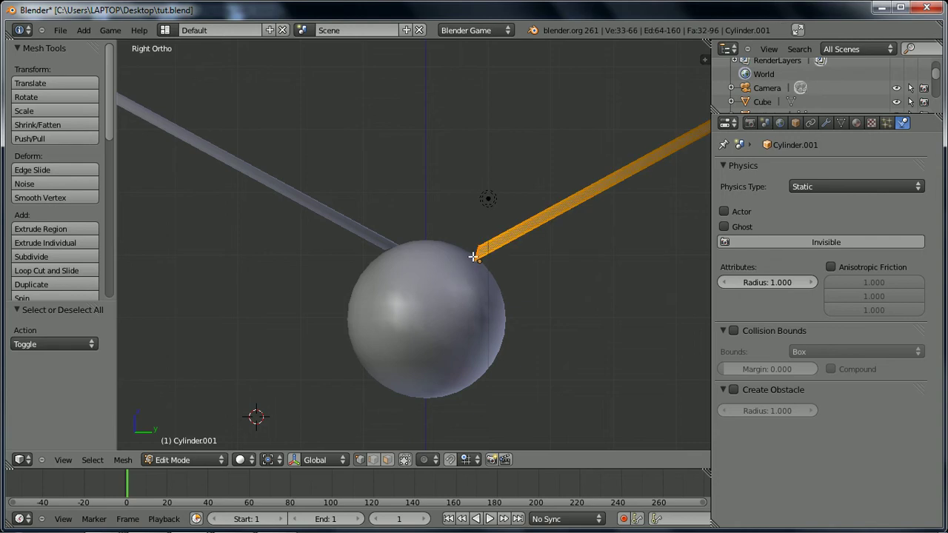
key("g")
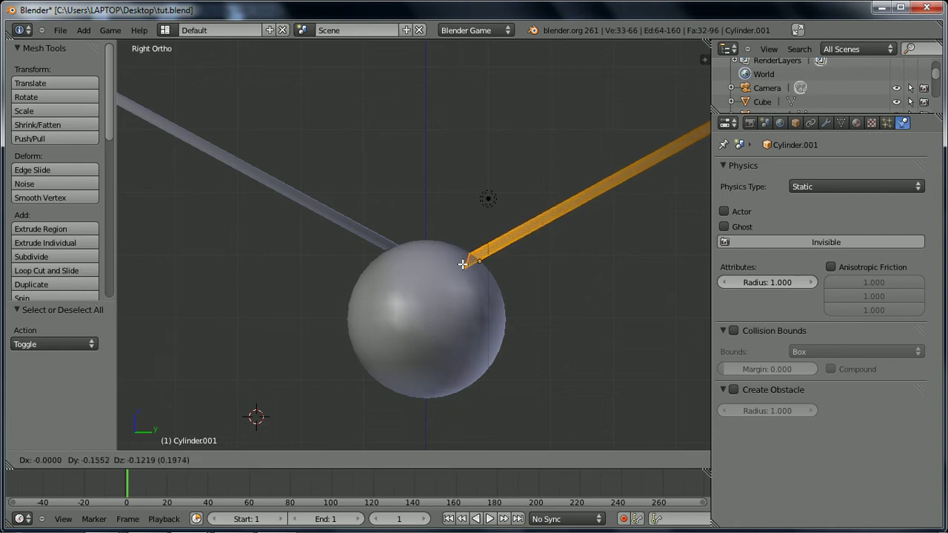
left_click(462, 264)
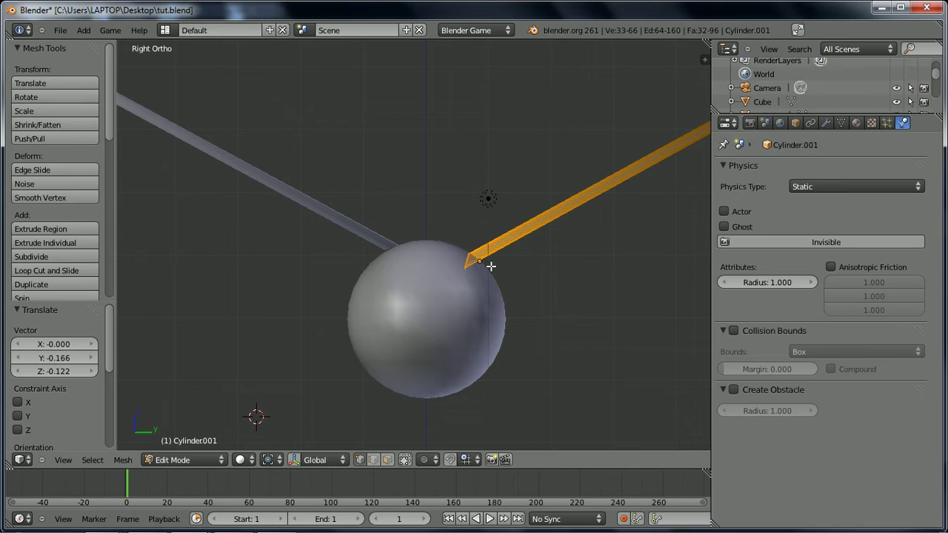
Move the copied string's lower end about -0.07 in Y and 0.03 in Z, then apply smooth shading to the string in Object Mode.
key("g")
left_click(490, 265)
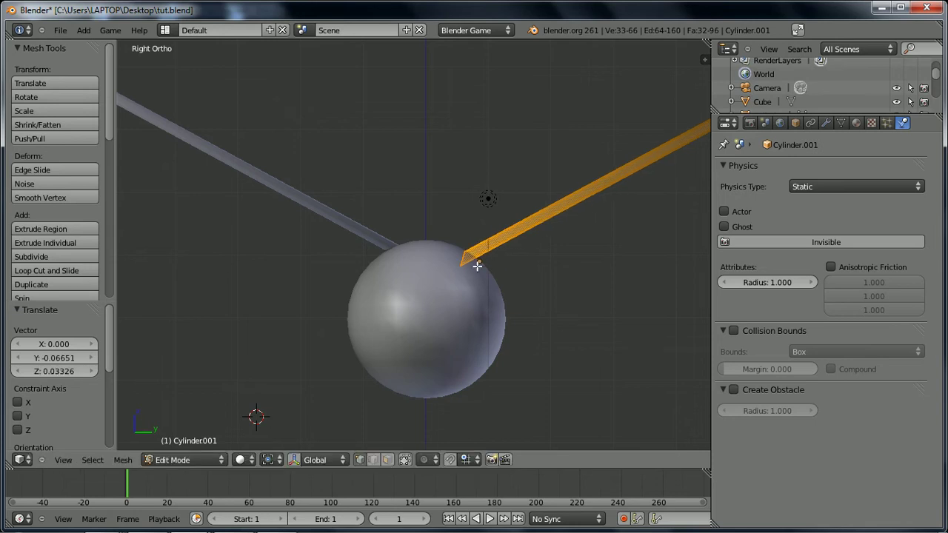
key("Tab")
scroll(466, 268, "down", 5)
middle_click_drag(455, 274, 485, 334)
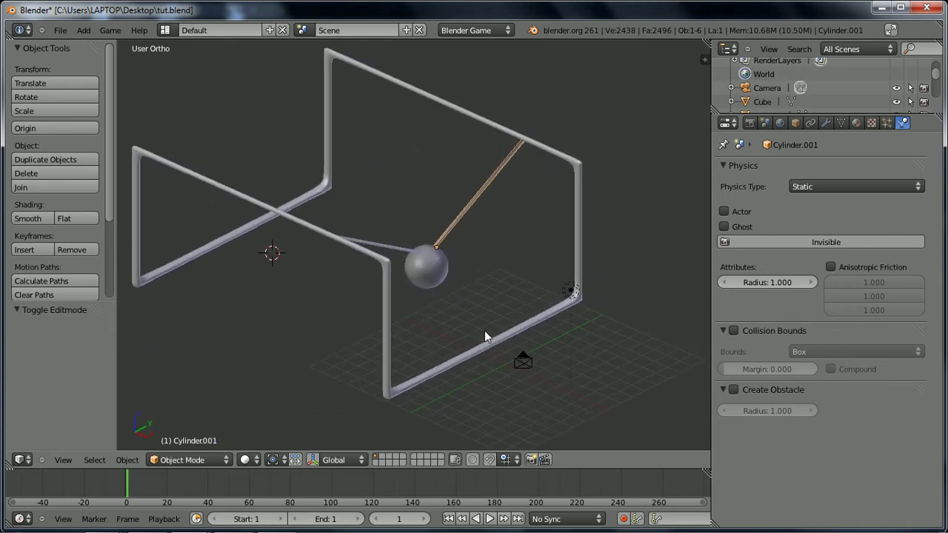
left_click(32, 220)
Select both cylinder strings and the ball, with the ball active, and join them into one object.
mouse_move(434, 313)
middle_mouse_down()
mouse_move(497, 315)
mouse_move(436, 311)
mouse_move(435, 300)
middle_mouse_up()
right_click(483, 226)
right_click(483, 226)
right_click(428, 271)
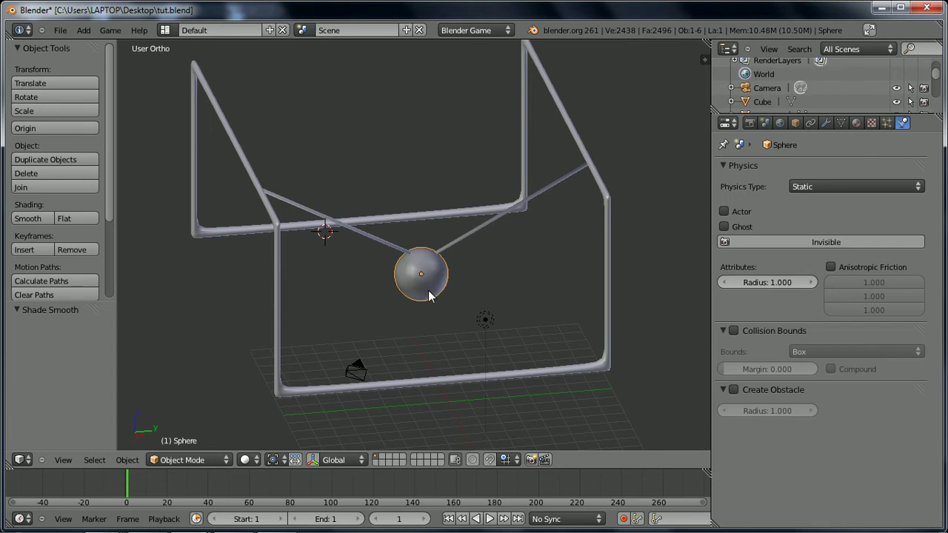
mouse_move(408, 287)
middle_mouse_down()
mouse_move(450, 282)
mouse_move(404, 280)
middle_mouse_up()
key("a")
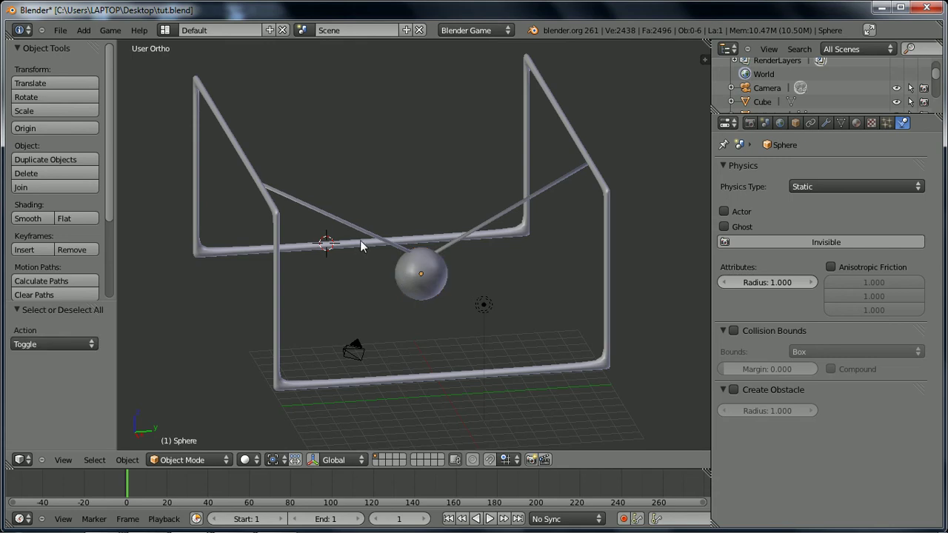
right_click(317, 212)
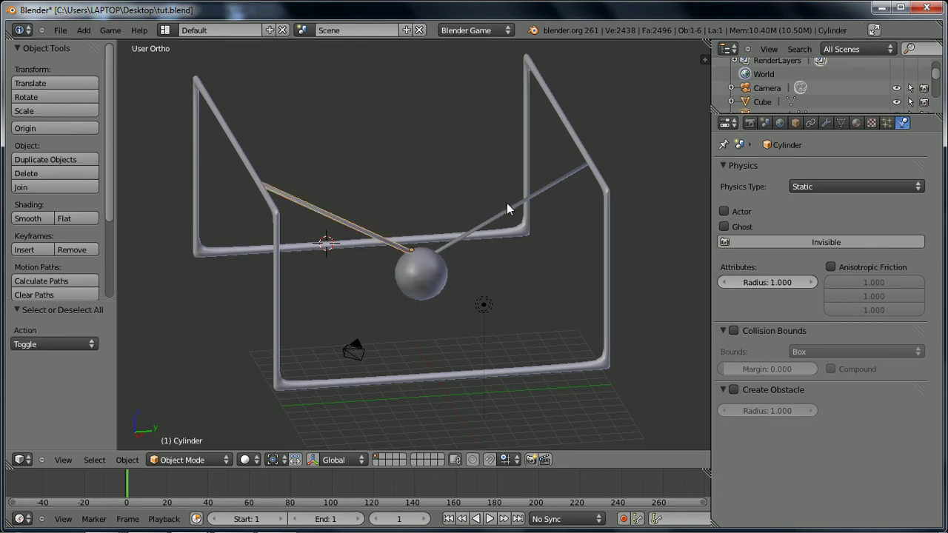
right_click(508, 210, "shift")
right_click(405, 279, "shift")
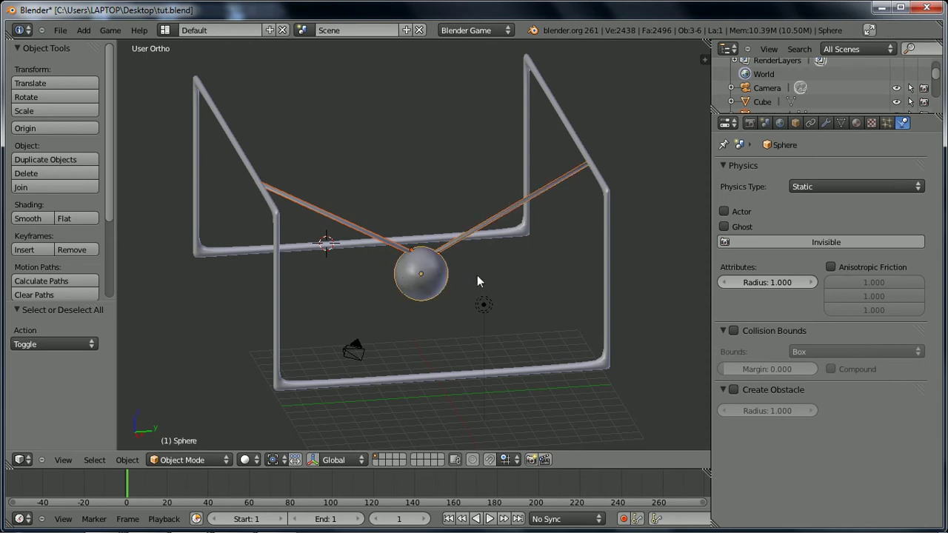
key("ctrl+j")
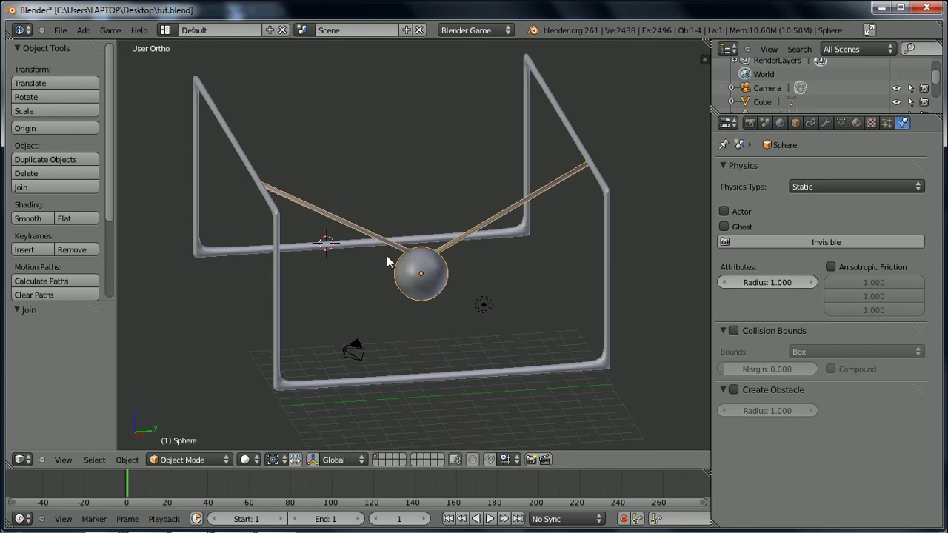
key("a")
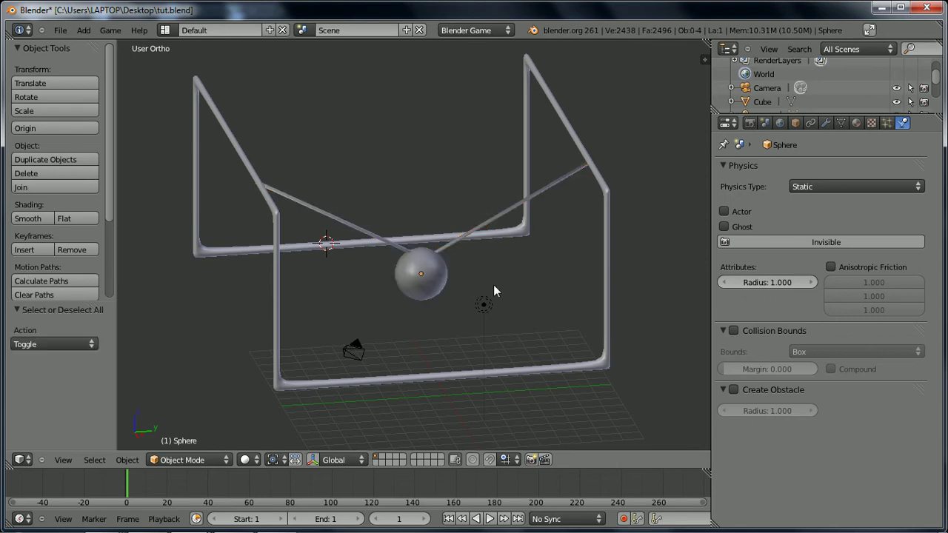
right_click(438, 287)
key("g")
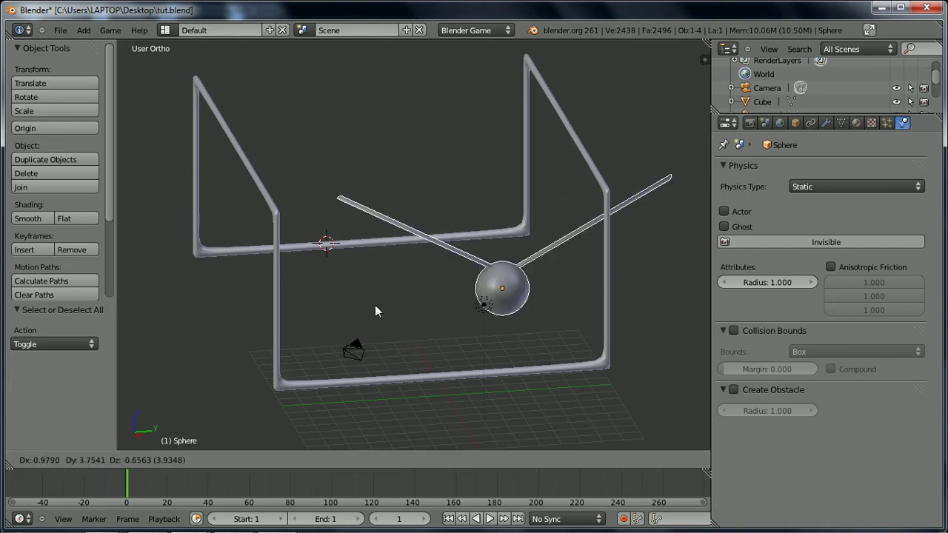
right_click(402, 273)
Place the 3D cursor clear of the model, above the frame's left corner in front view.
key("KP_3")
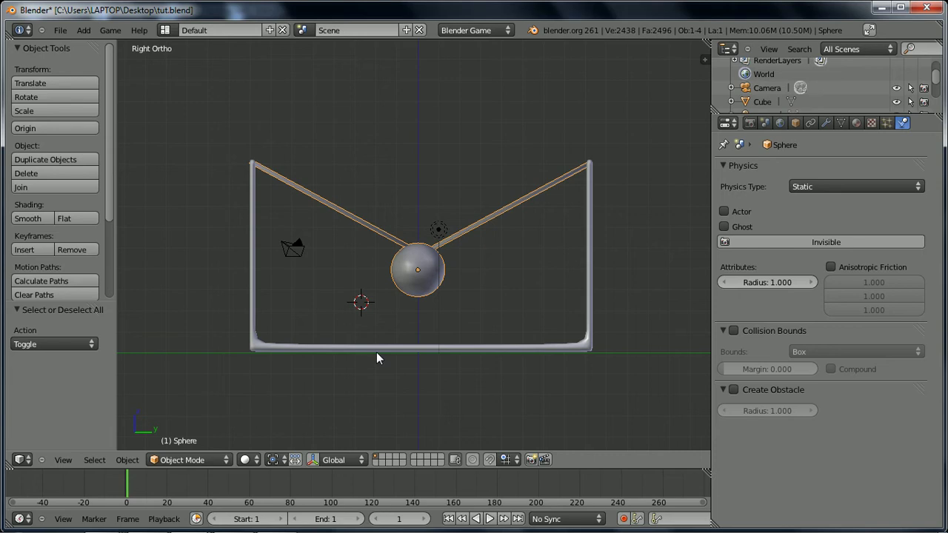
key("KP_1")
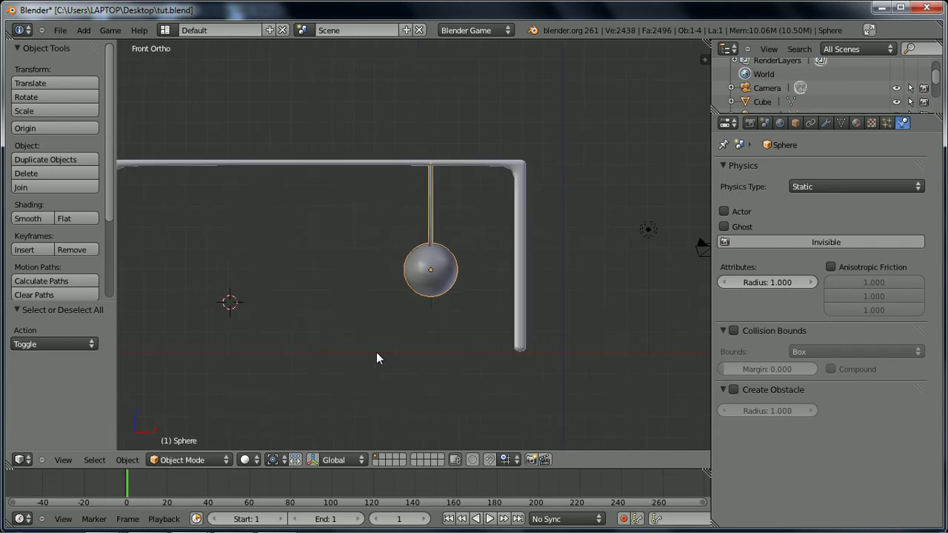
middle_click_drag(271, 397, 339, 377, "shift")
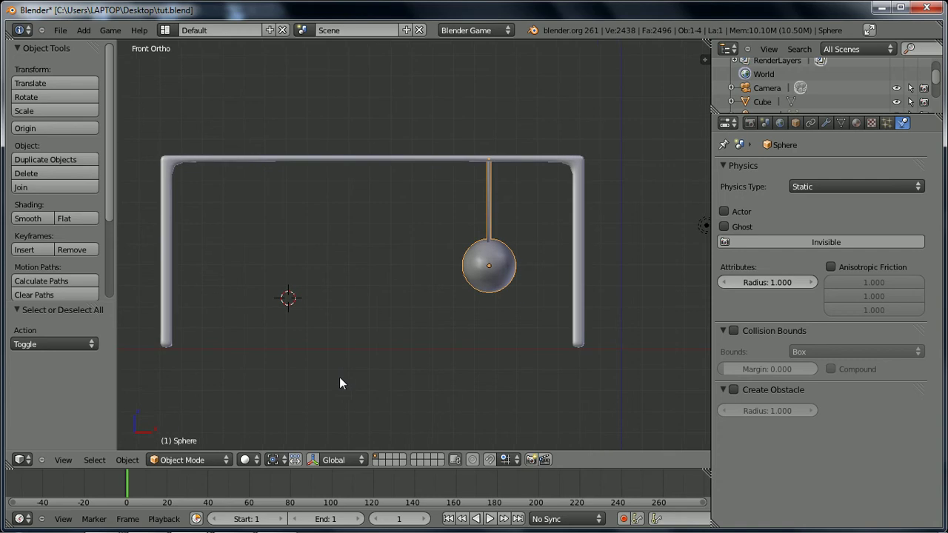
left_click(161, 59)
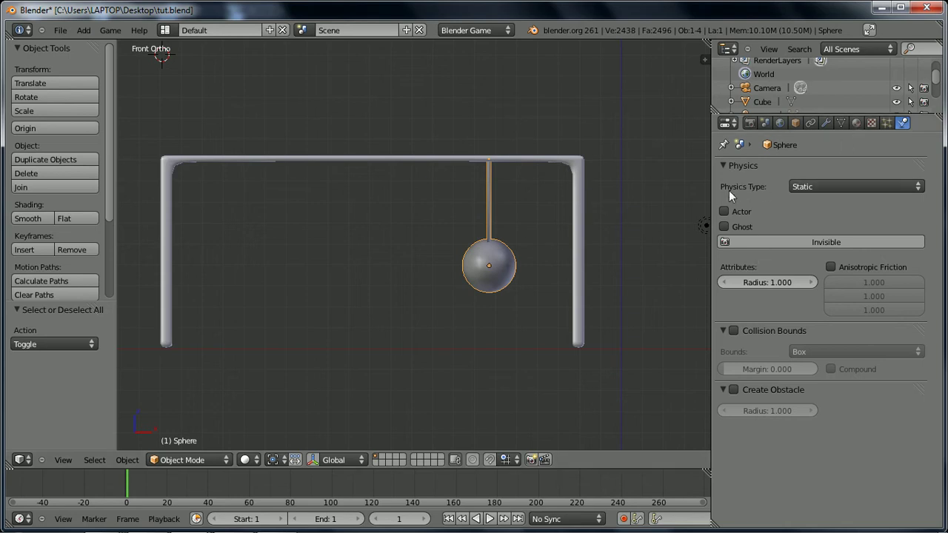
Switch the render engine to Blender Render and back to Blender Game to compare the physics options.
left_click(811, 190)
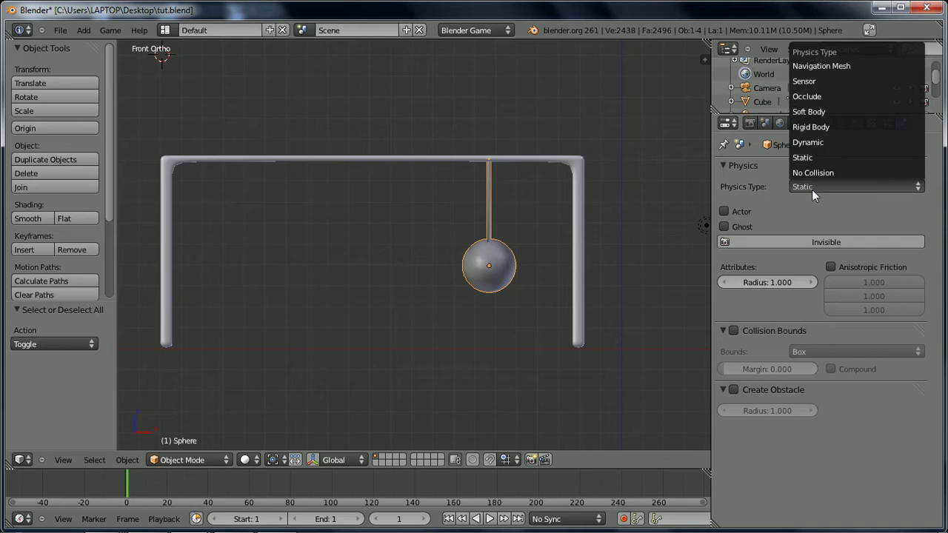
left_click(781, 212)
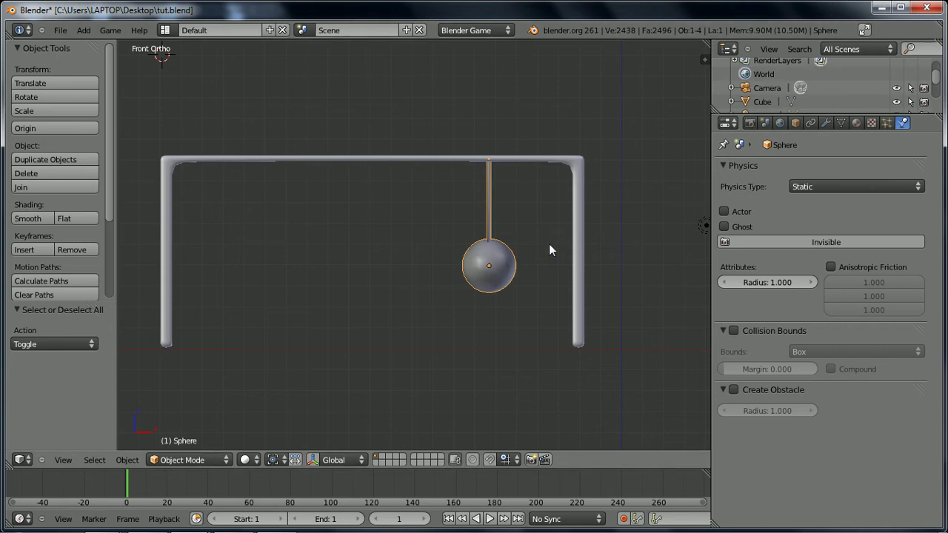
left_click(496, 30)
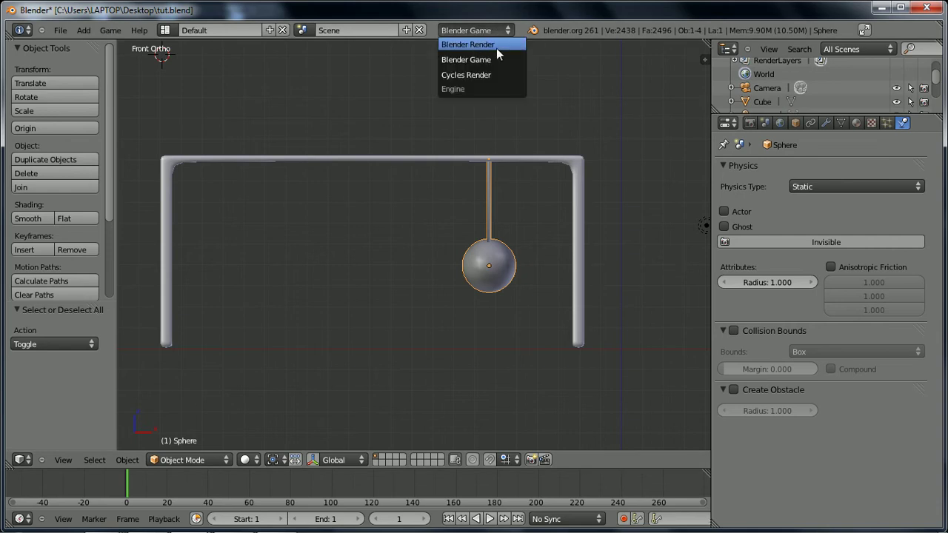
left_click(477, 46)
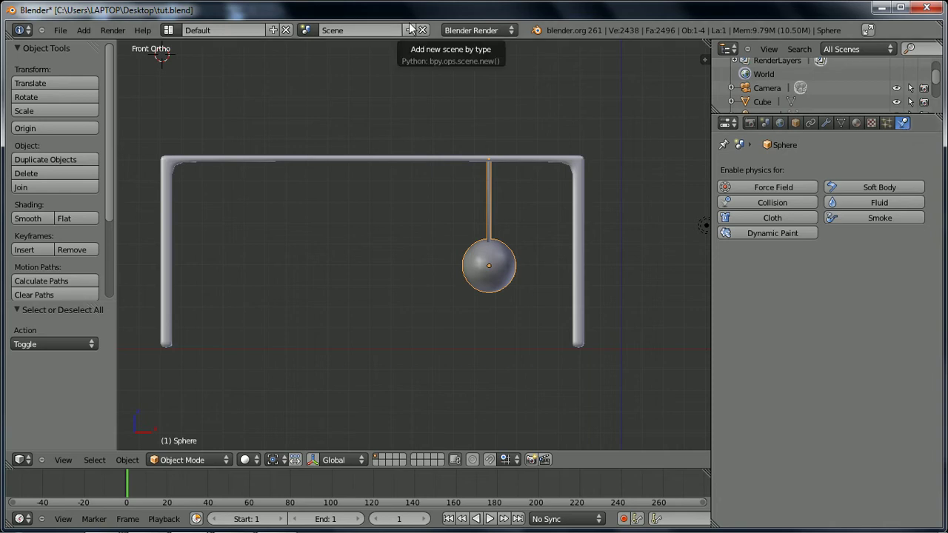
left_click(478, 34)
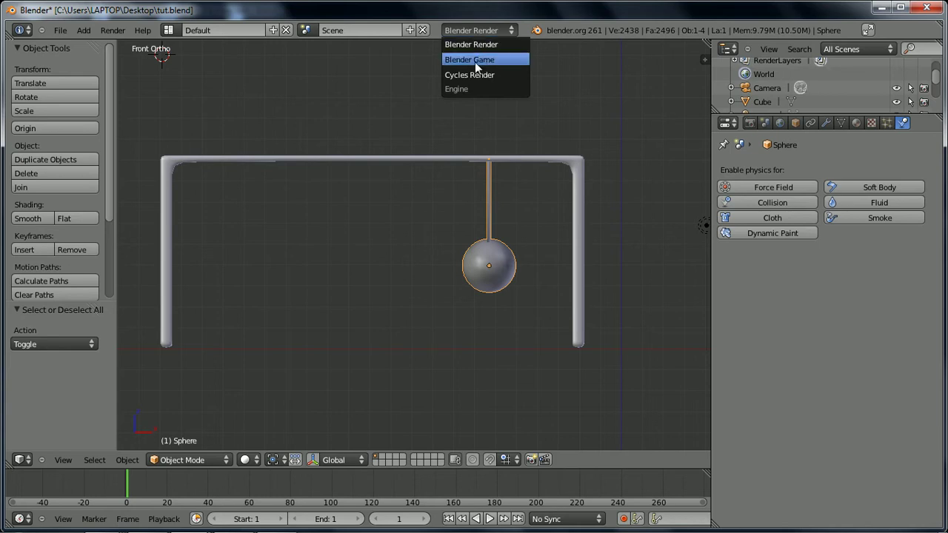
left_click(478, 61)
left_click(478, 31)
left_click(466, 60)
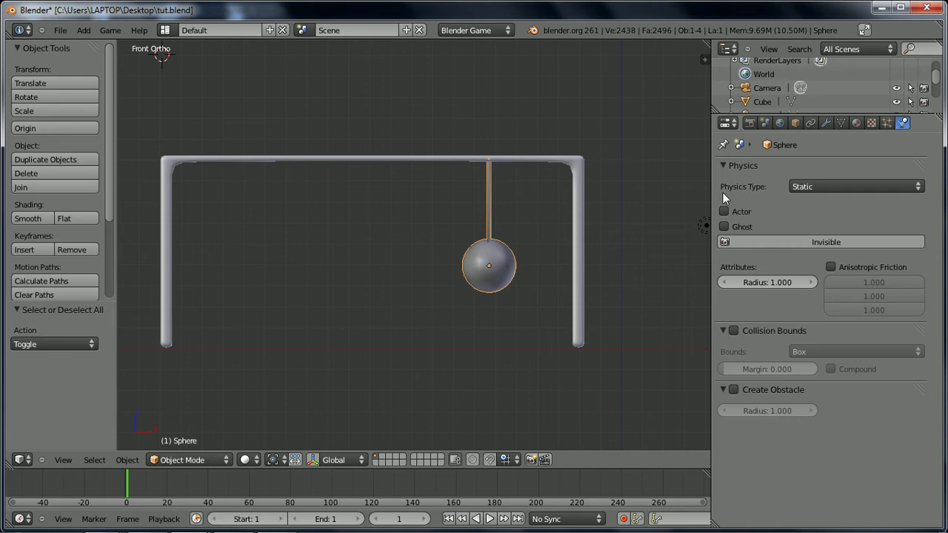
left_click(802, 190)
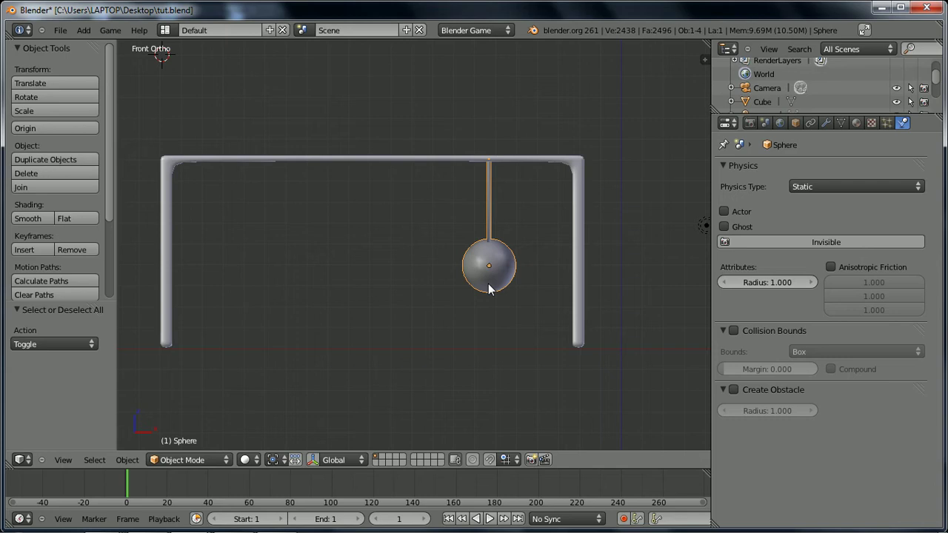
Apply rotation and scale to the joined ball object and set its physics type to Rigid Body.
key("ctrl+a")
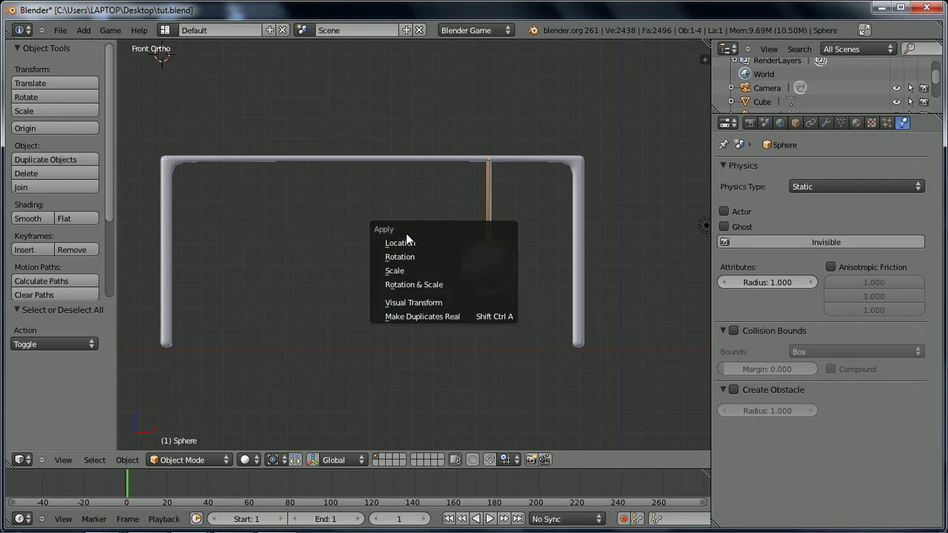
left_click(406, 286)
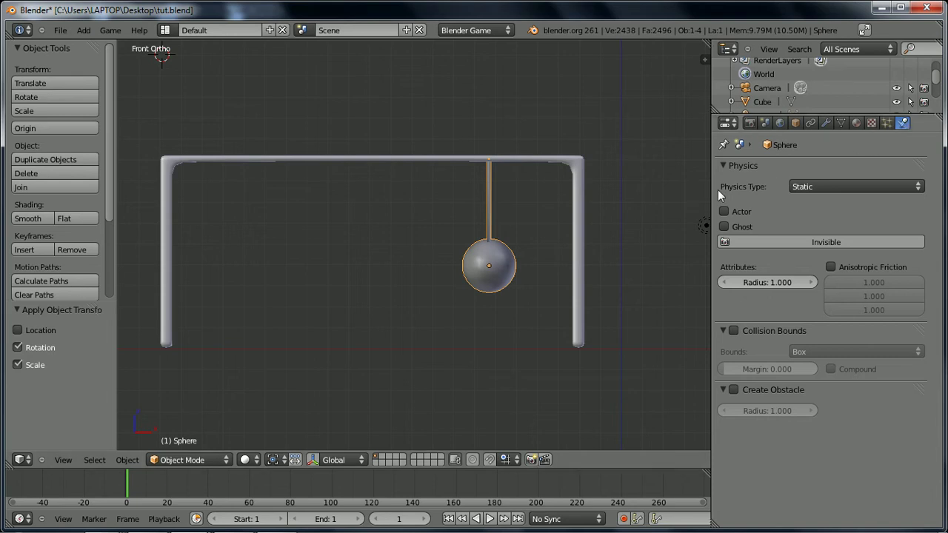
left_click(808, 188)
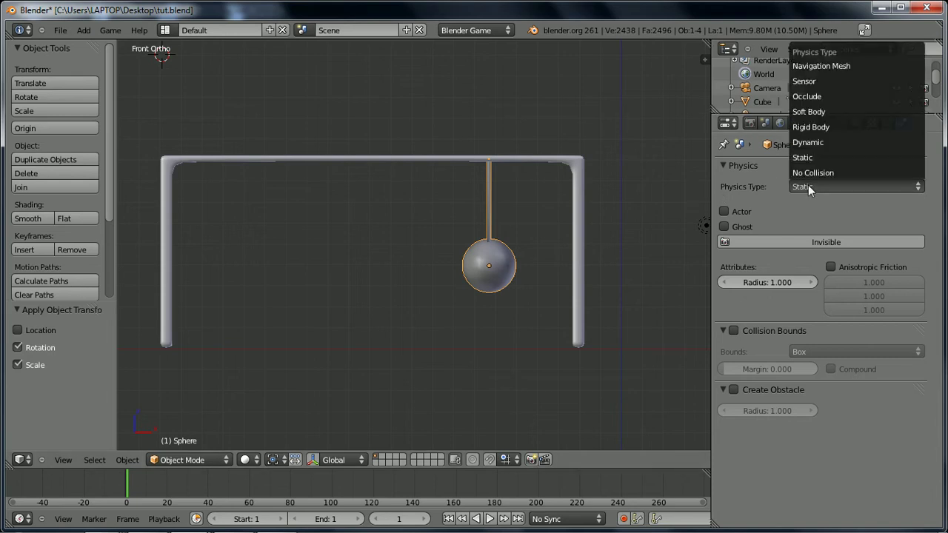
left_click(812, 128)
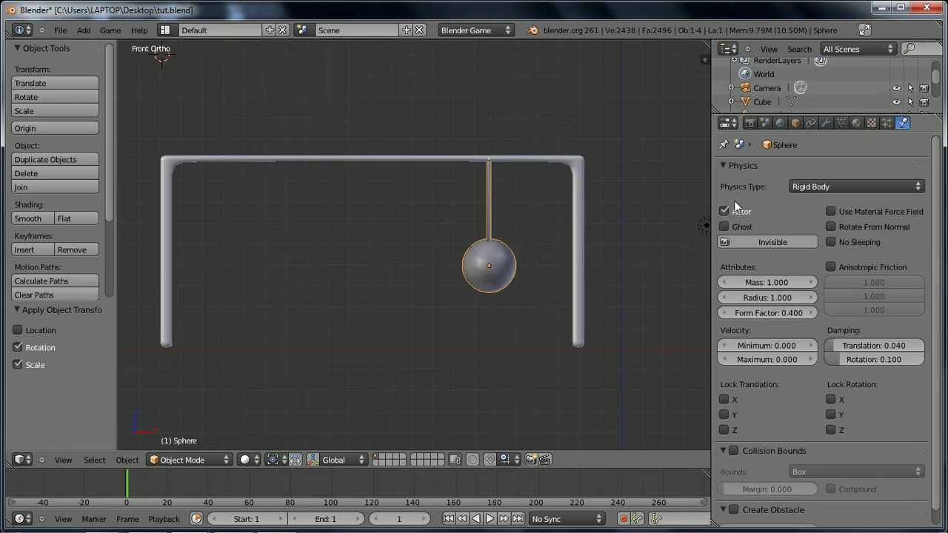
Enable Use Material Force Field and No Sleeping for the ball and lock its rotation in X and Z.
left_click(832, 211)
left_click(828, 242)
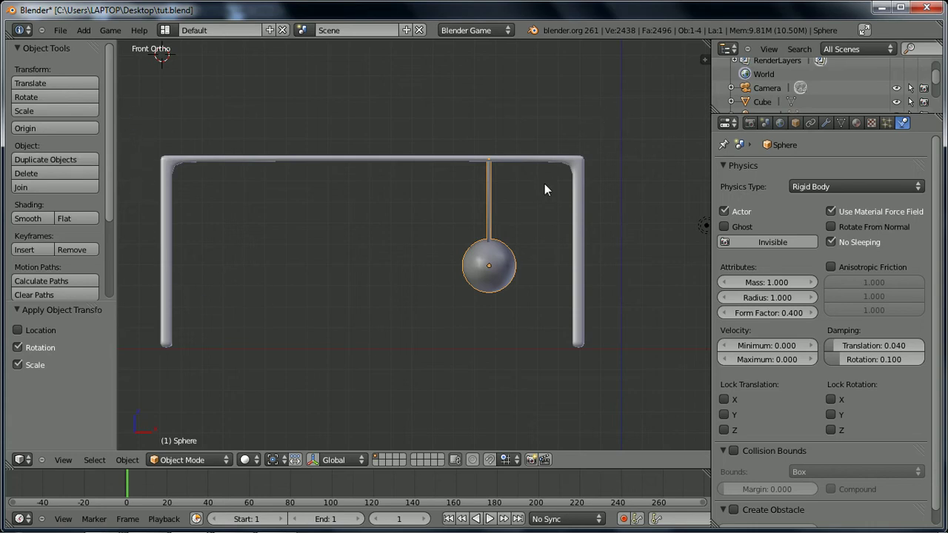
left_click(829, 242)
left_click(830, 243)
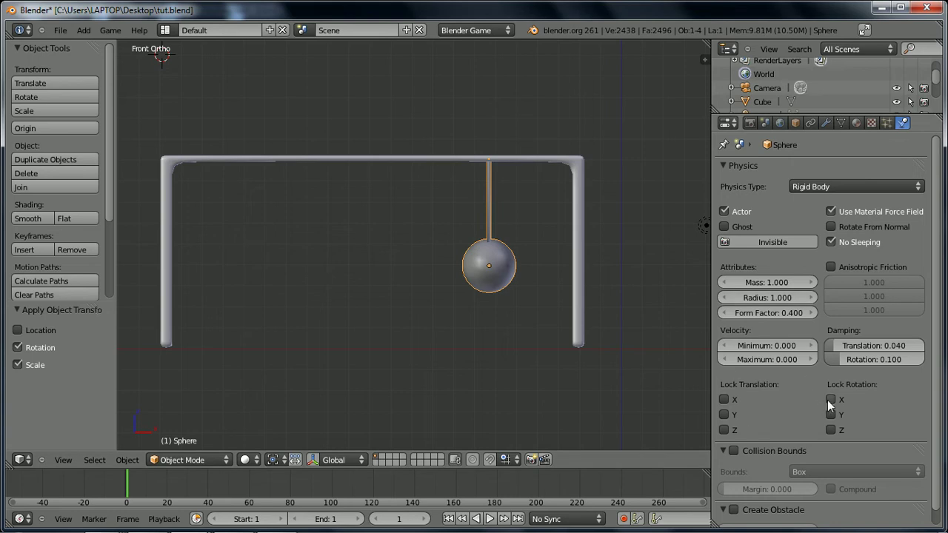
left_click(831, 428)
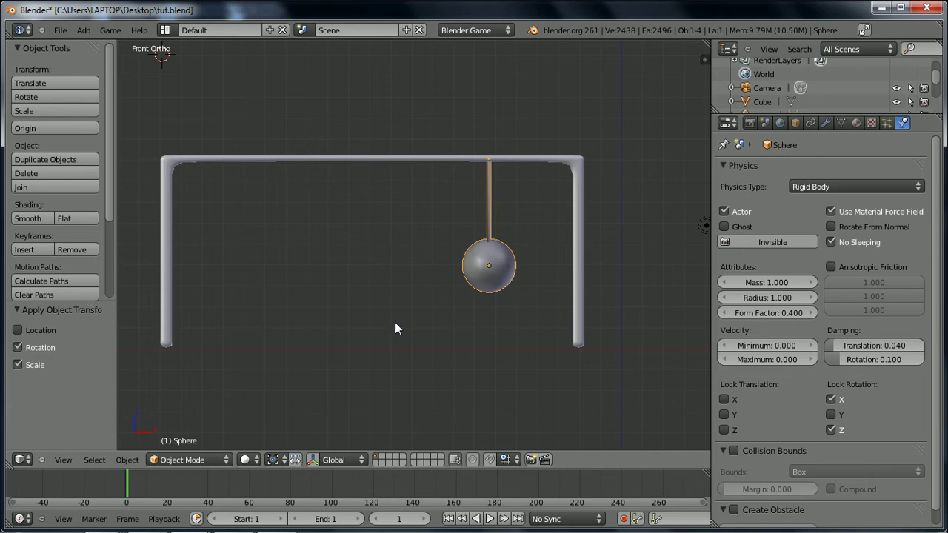
Run the game engine to test the ball's physics, and stop it.
key("p")
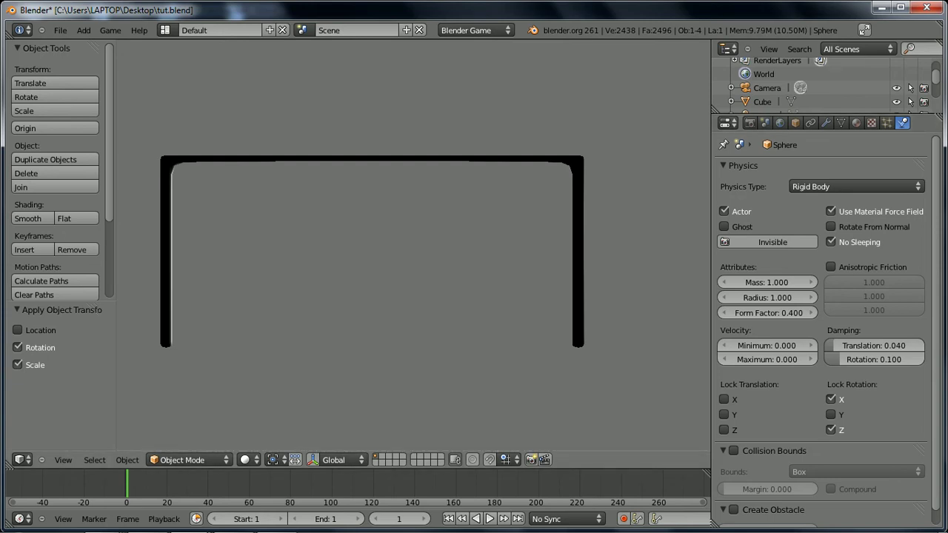
key("Escape")
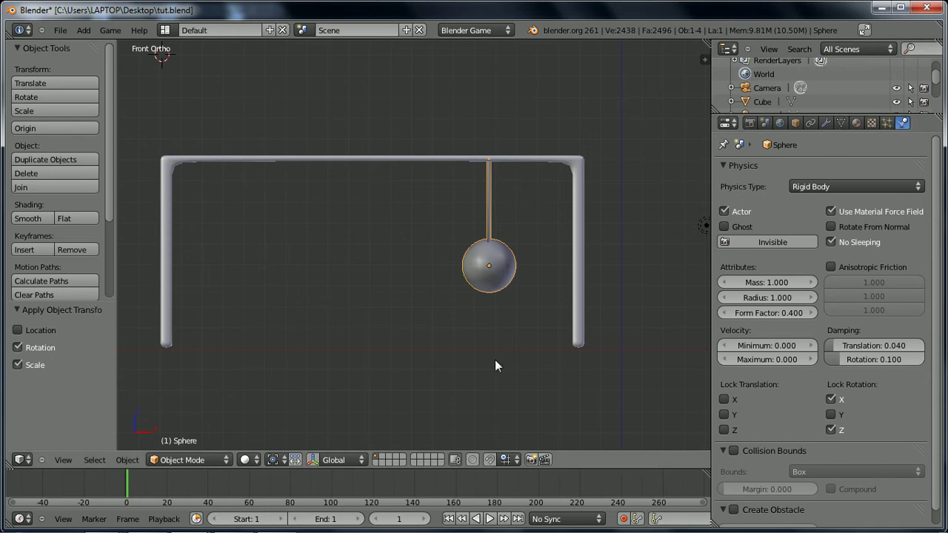
Add a Rigid Body Joint constraint to the ball with Display Pivot enabled.
left_click(811, 124)
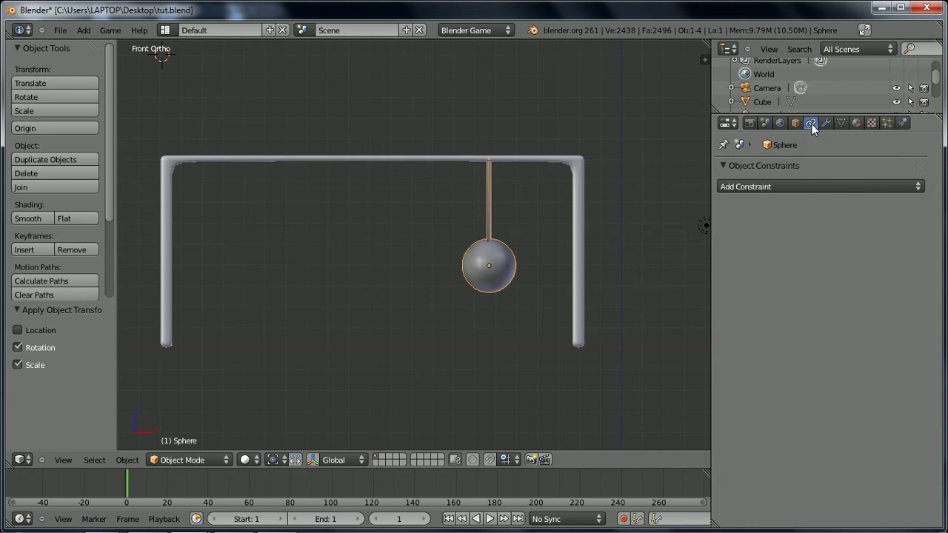
left_click(755, 186)
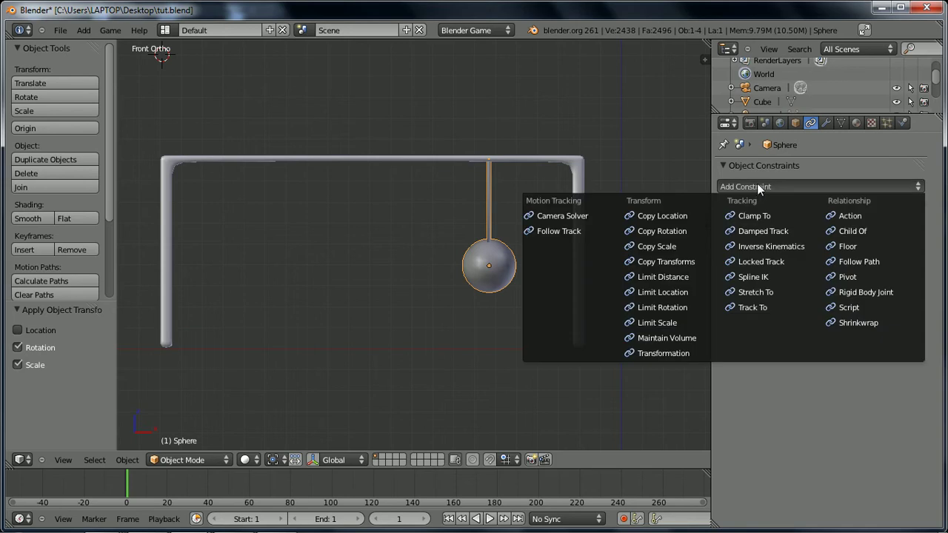
left_click(863, 293)
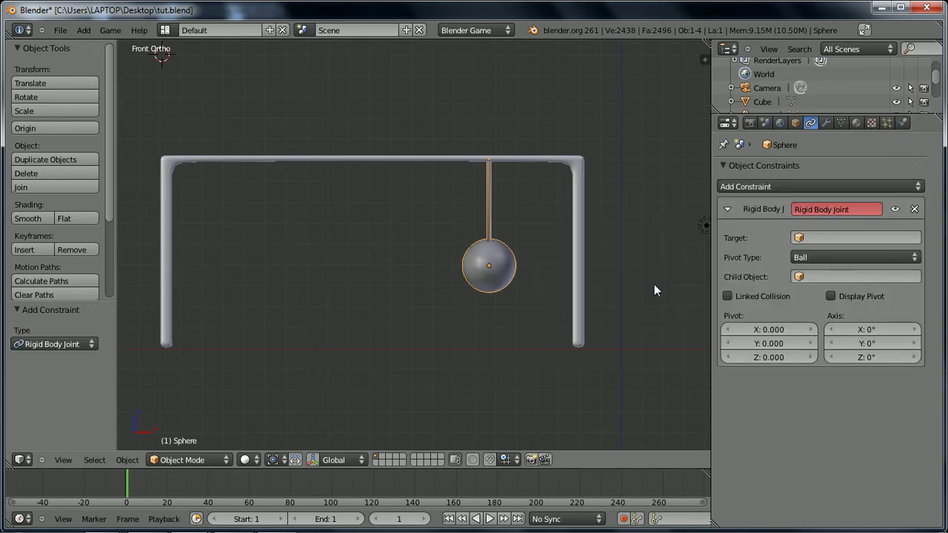
left_click(830, 295)
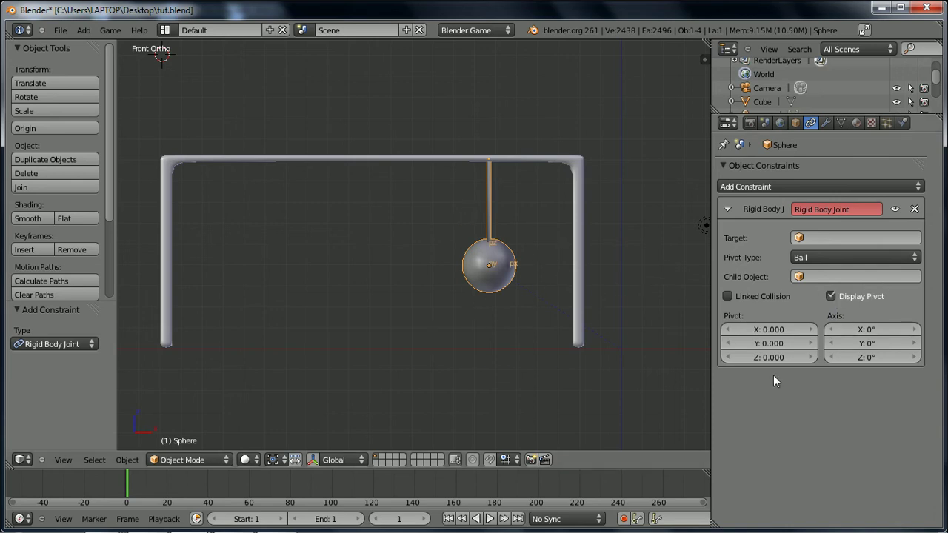
Place the 3D cursor where the string meets the top bar and set the joint's pivot Z to 5.040 to match it.
left_click(488, 159)
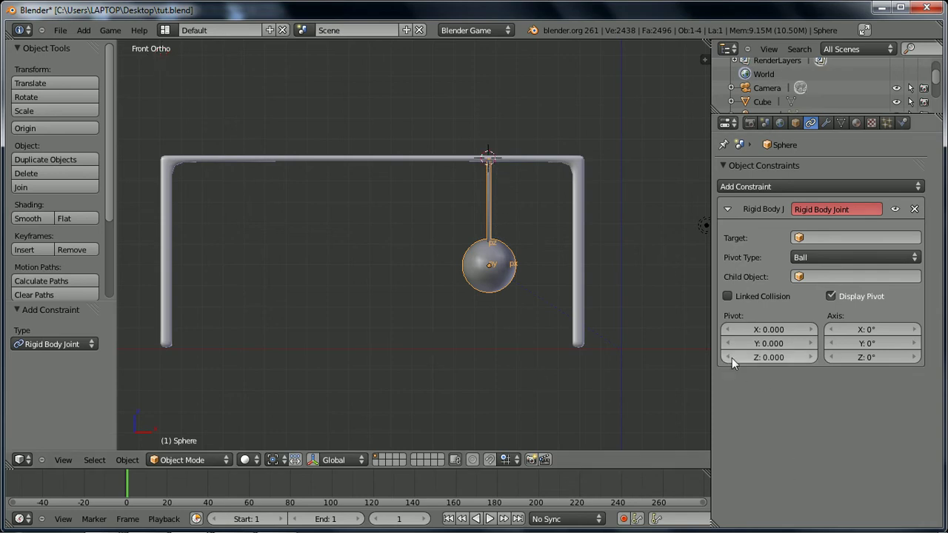
left_click_drag(733, 357, 760, 354)
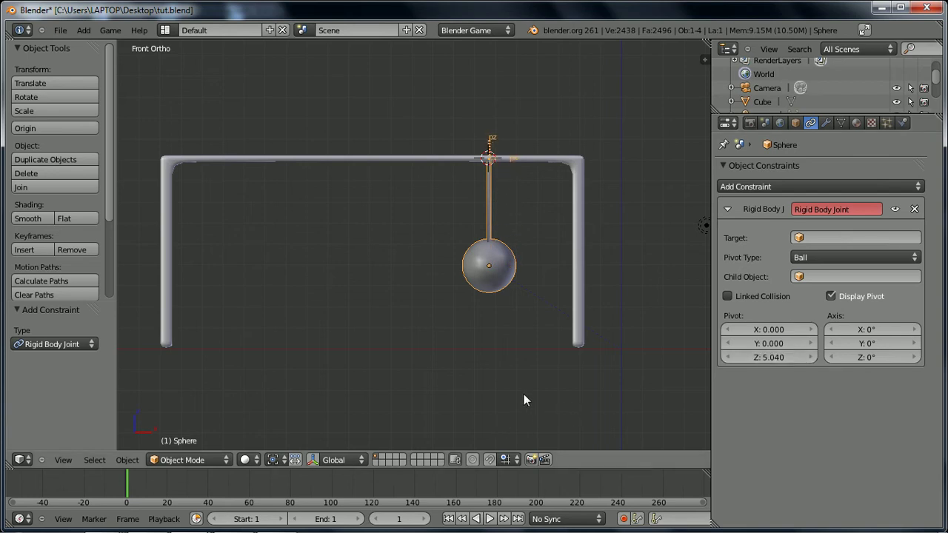
Test the jointed ball in the game engine and try rotating it about its own origin.
key("p")
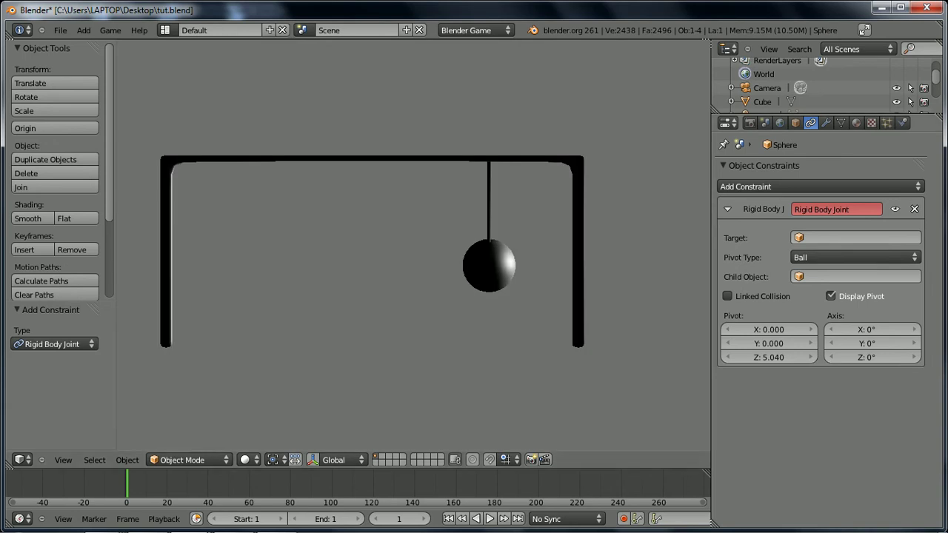
key("Escape")
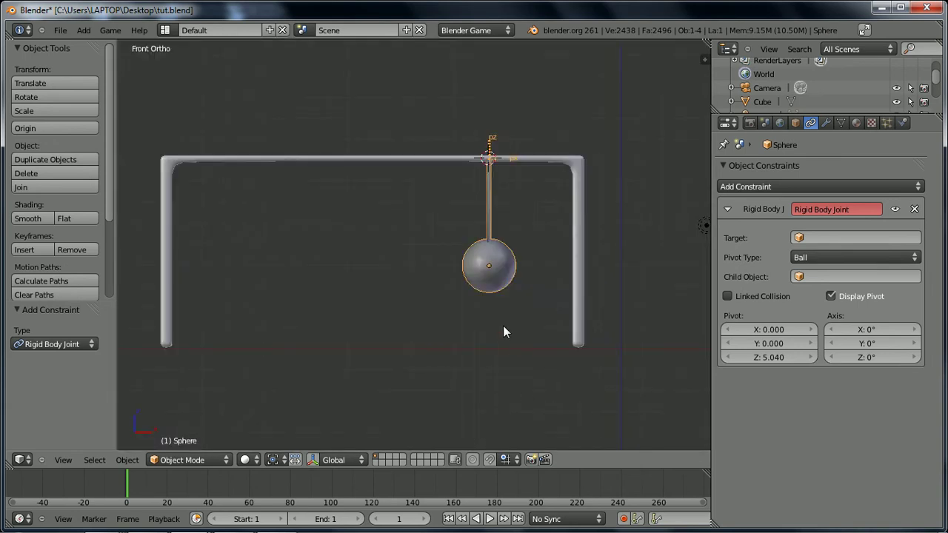
key("r")
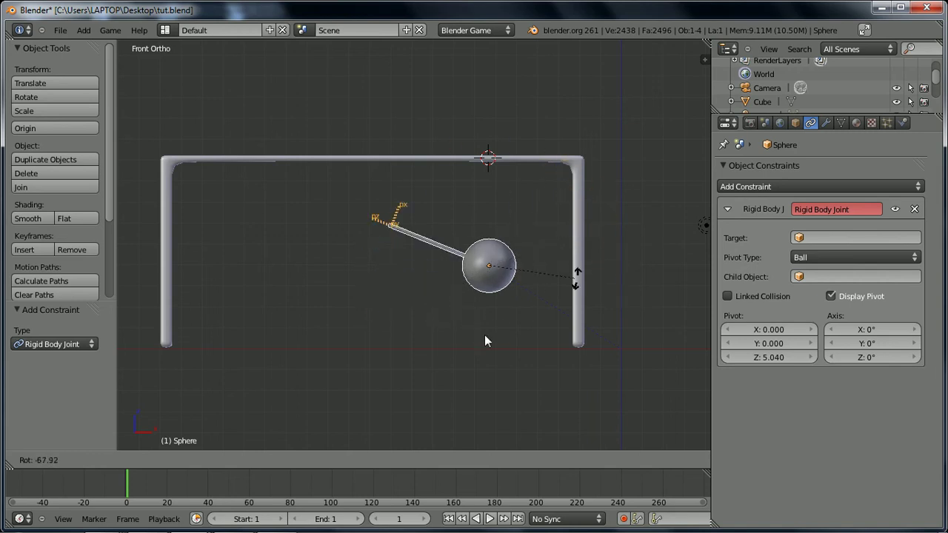
left_click(430, 349)
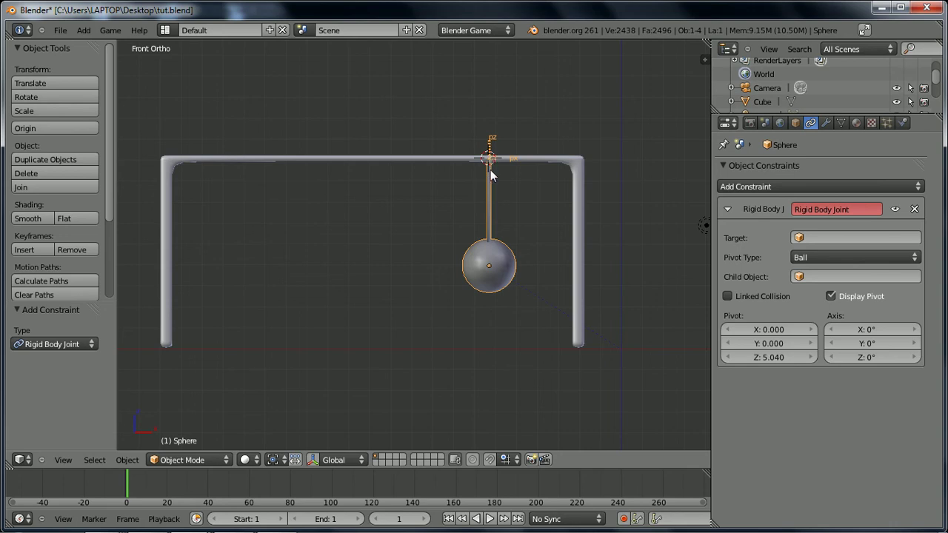
Place the 3D cursor where the string meets the top bar and make it the pivot point for transformations.
left_click(335, 98)
left_click(490, 159)
key("period")
Rotate the ball about -71° around the 3D cursor, test its swing in the game engine, and undo the rotation.
key("r")
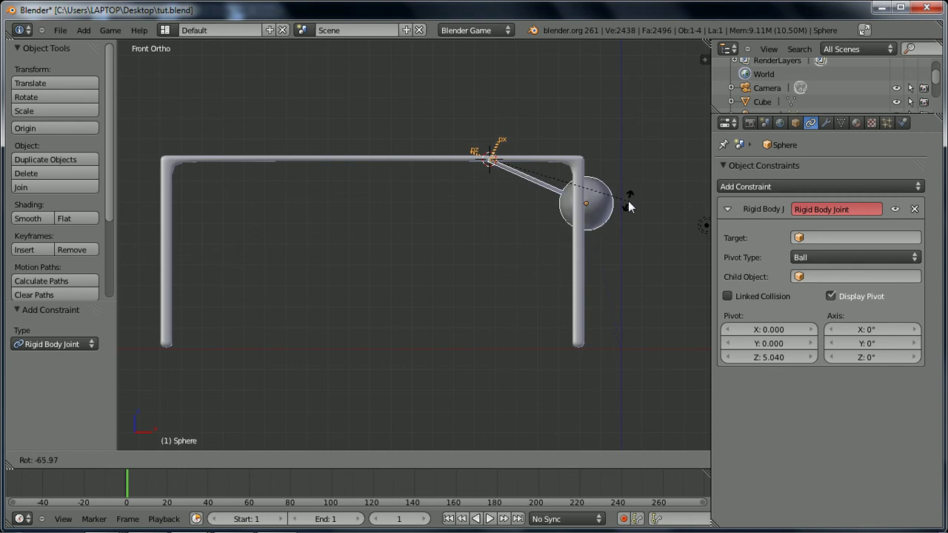
left_click(633, 189)
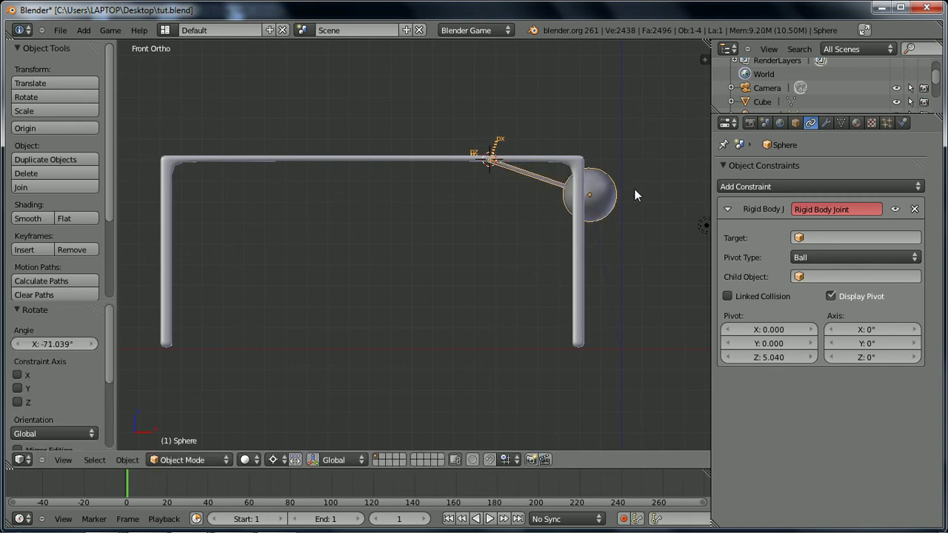
key("p")
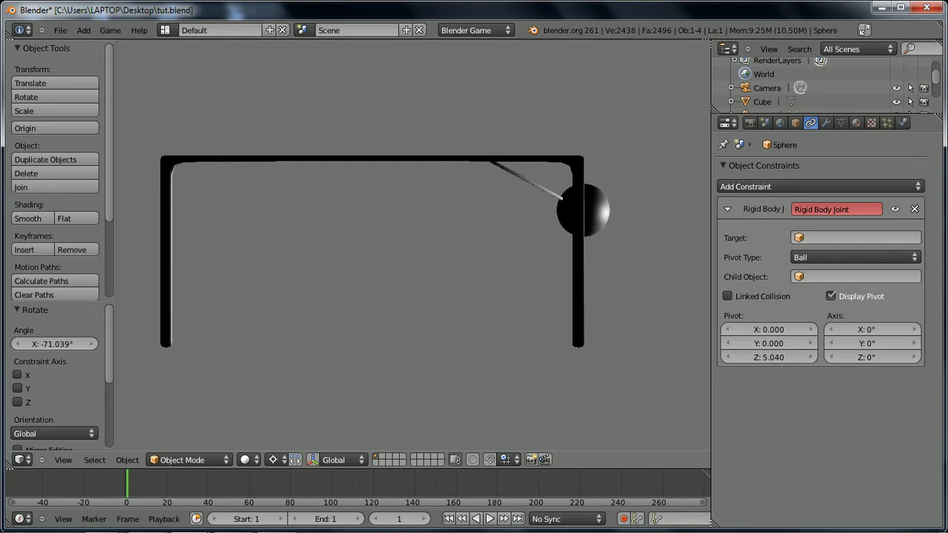
key("Escape")
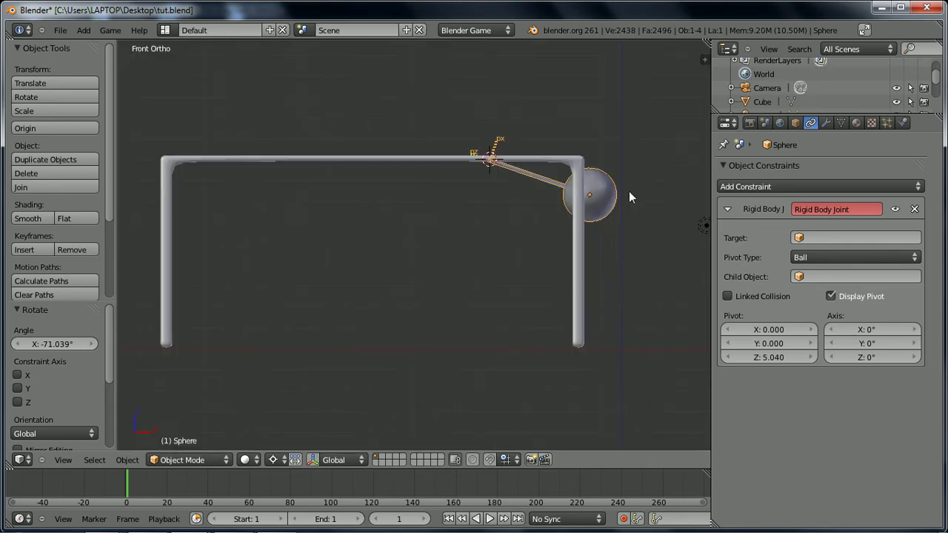
key("ctrl+z")
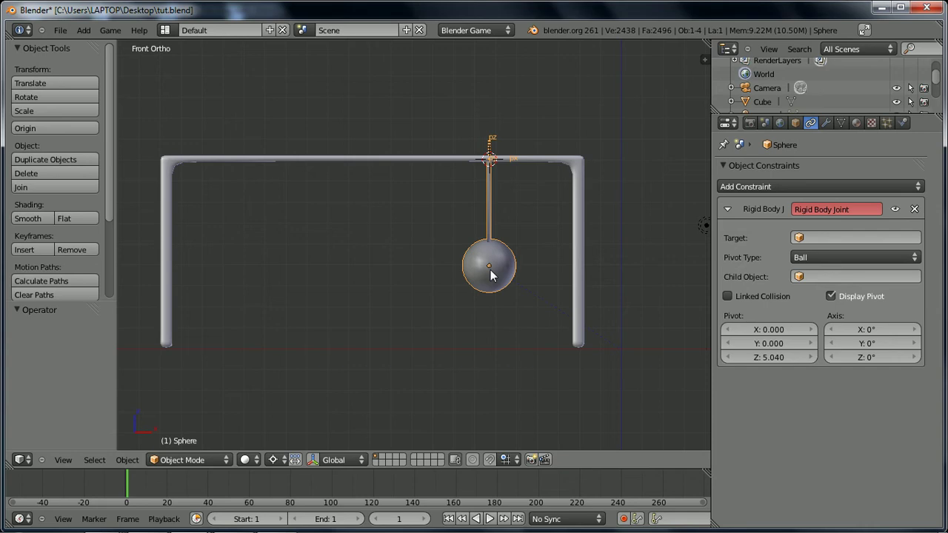
Add a new material to the ball and bring its game physics settings into view.
left_click(856, 124)
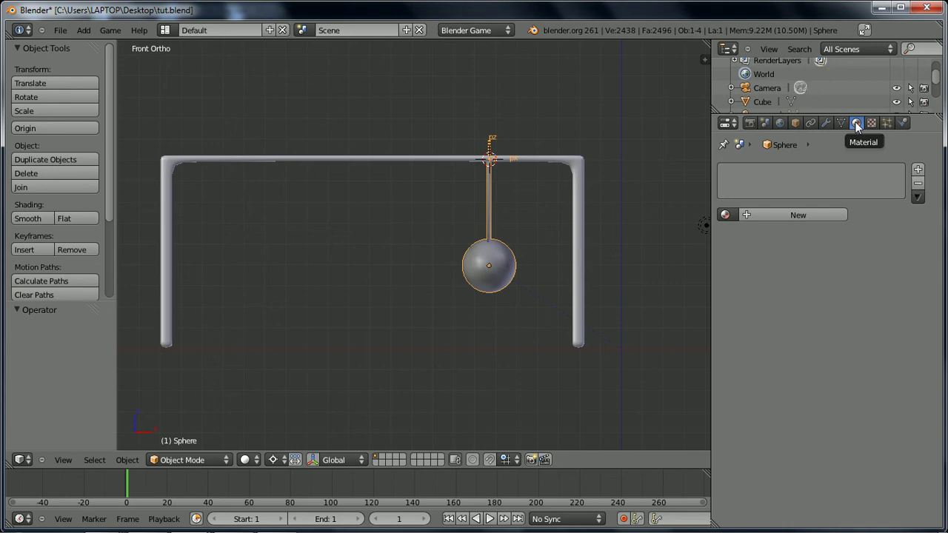
left_click(756, 214)
left_click_drag(939, 171, 943, 377)
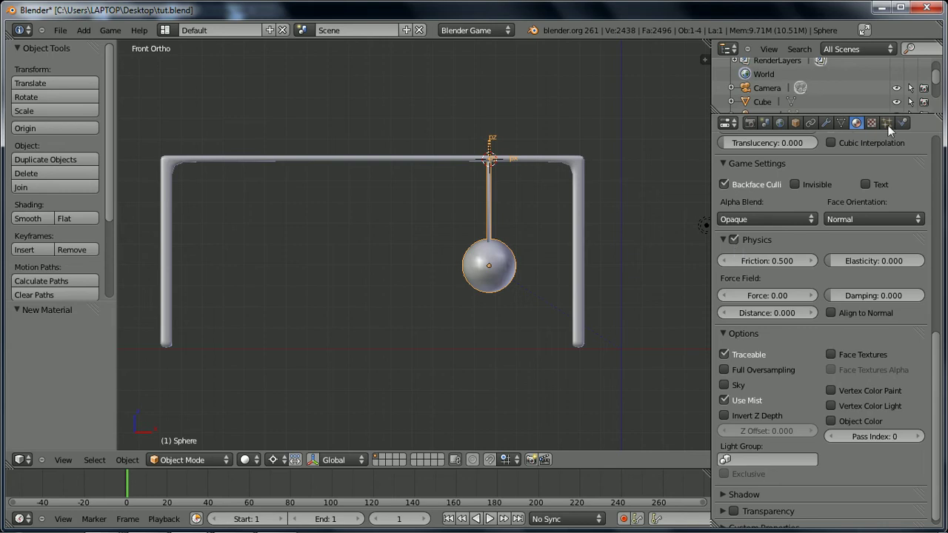
Switch the render engine to Blender Render to compare the material options, and return to Blender Game.
left_click(484, 28)
left_click(464, 46)
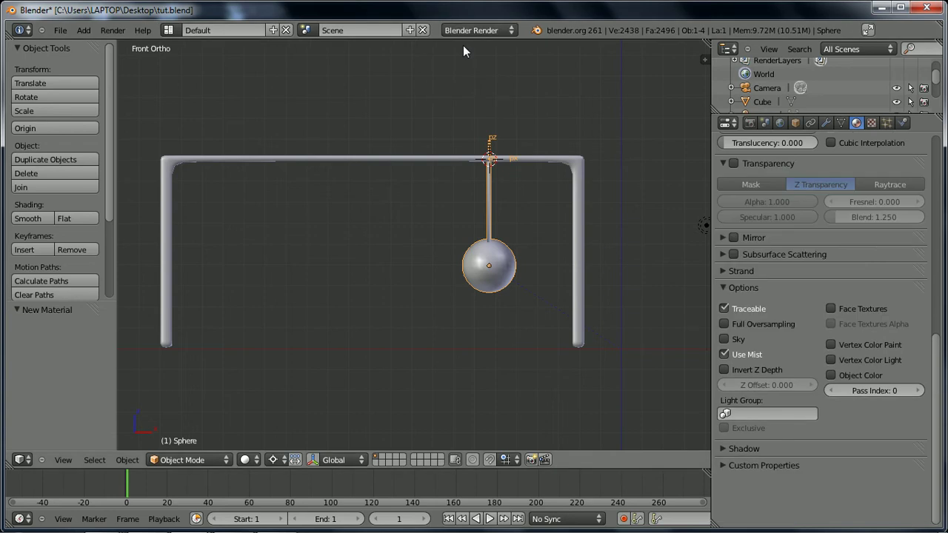
left_click(469, 30)
left_click(473, 61)
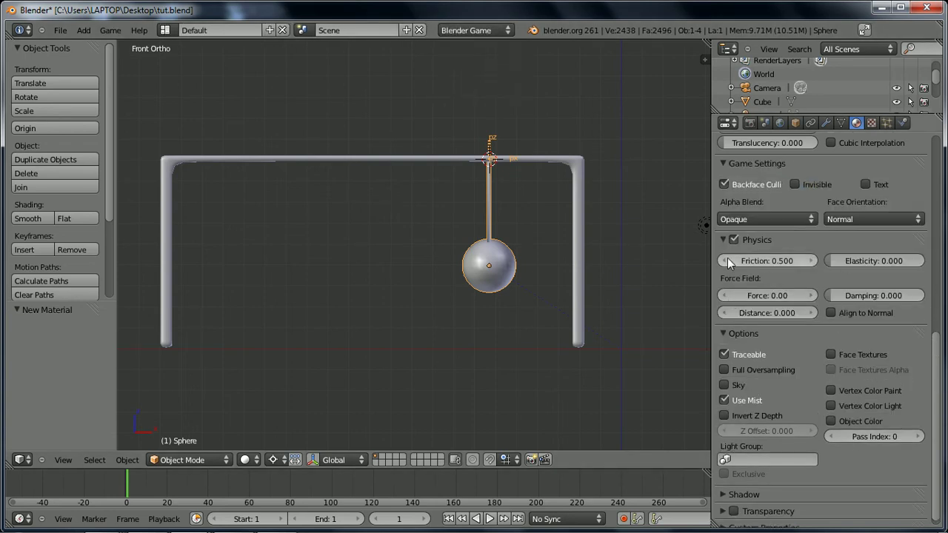
Set the ball material's physics to friction 10, force 1.00 and elasticity about 0.936.
left_click(760, 261)
type("10")
key("Return")
left_click_drag(728, 296, 882, 294)
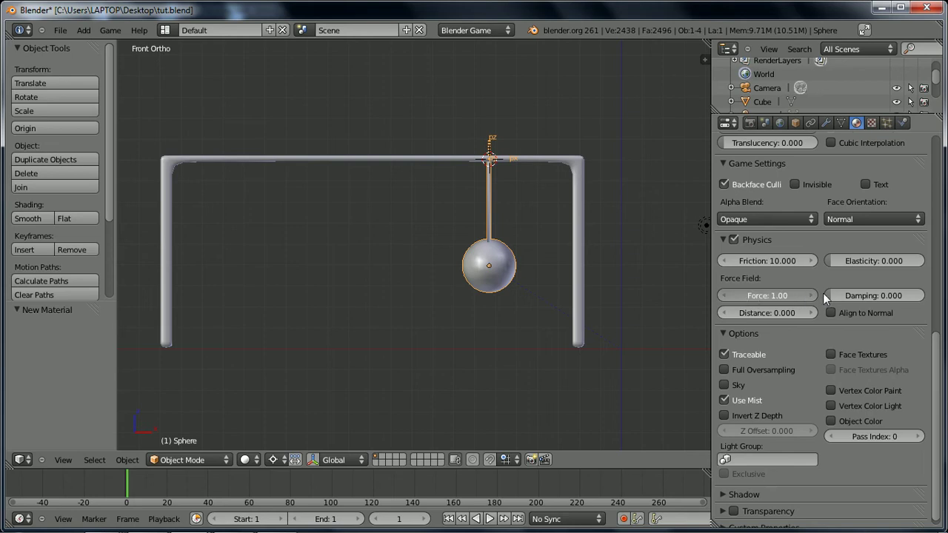
left_click_drag(830, 261, 924, 285)
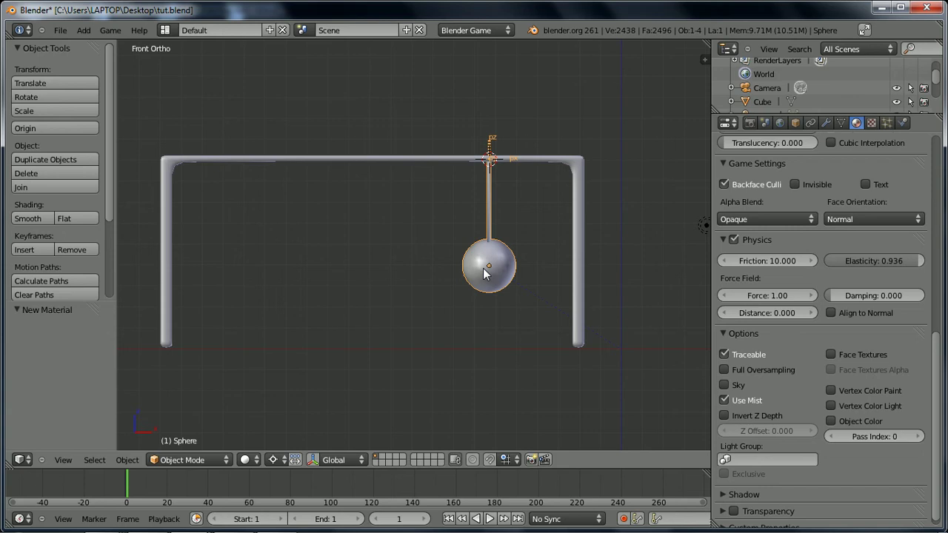
Duplicate the ball with its string along X by about -2.582 so the two balls sit side by side.
key("shift+d")
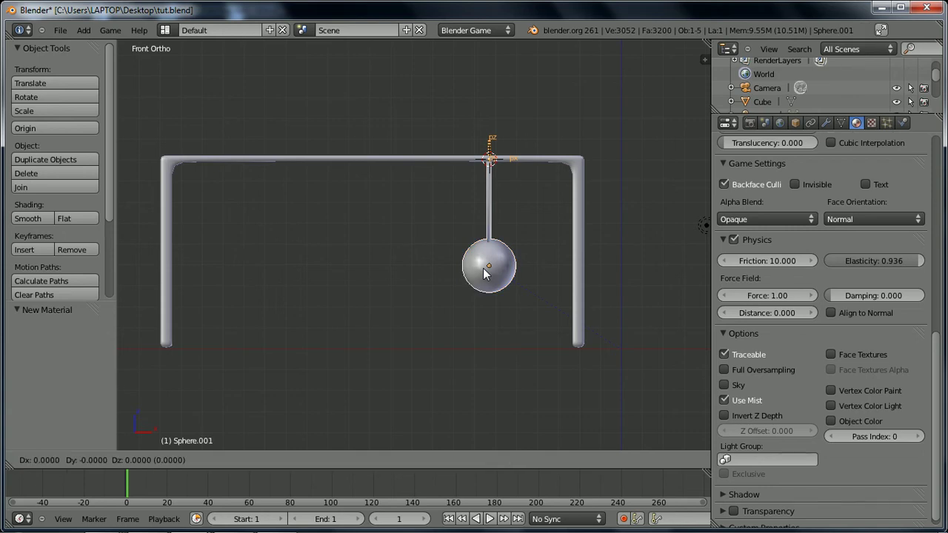
key("x")
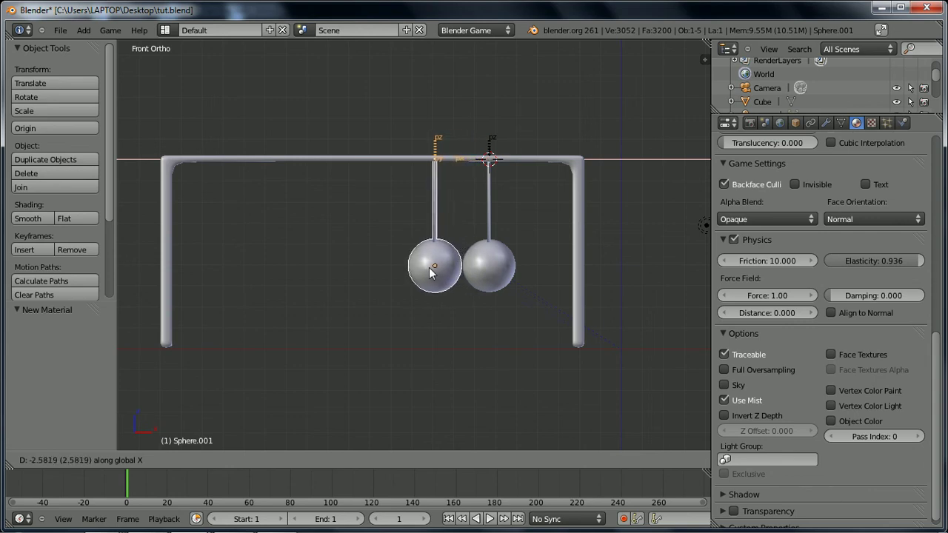
left_click(429, 273)
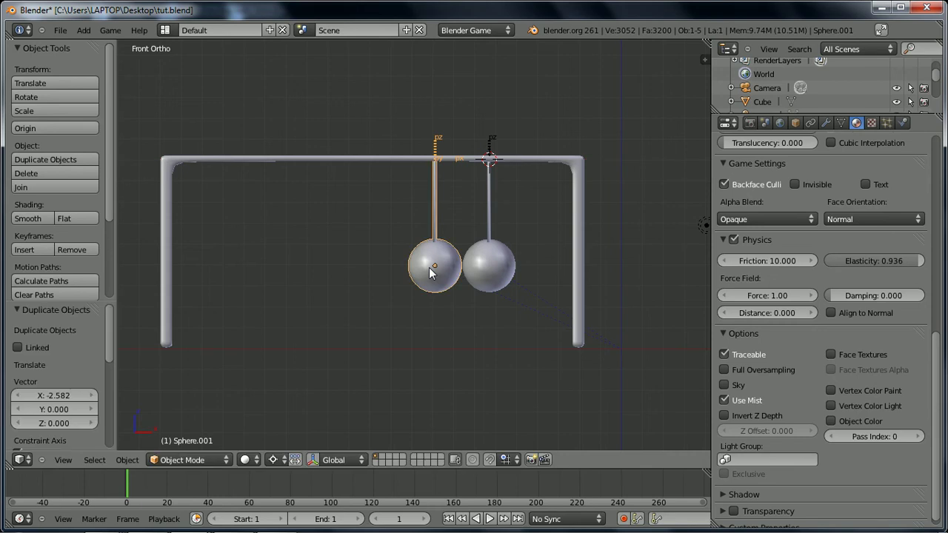
Duplicate both balls in place without moving the copies, and deselect everything.
right_click(503, 269, "shift")
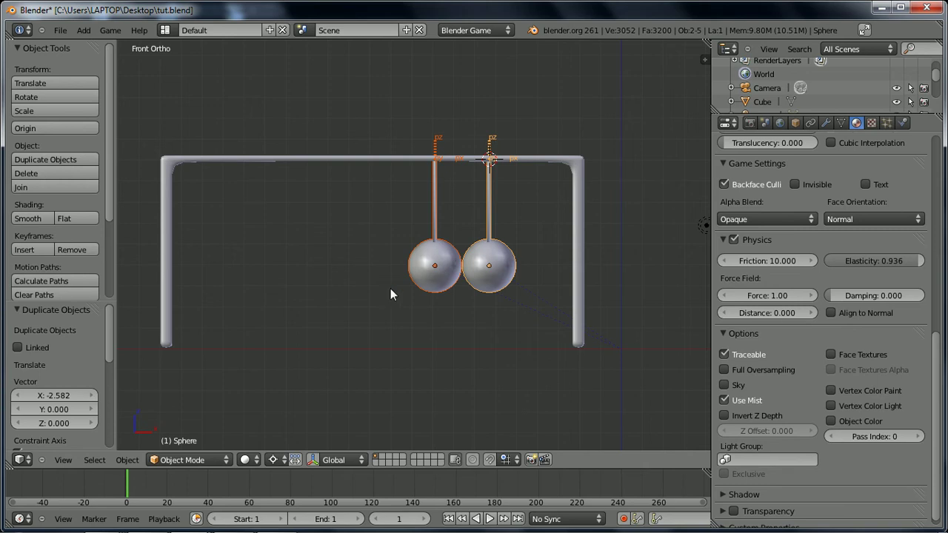
key("shift+d")
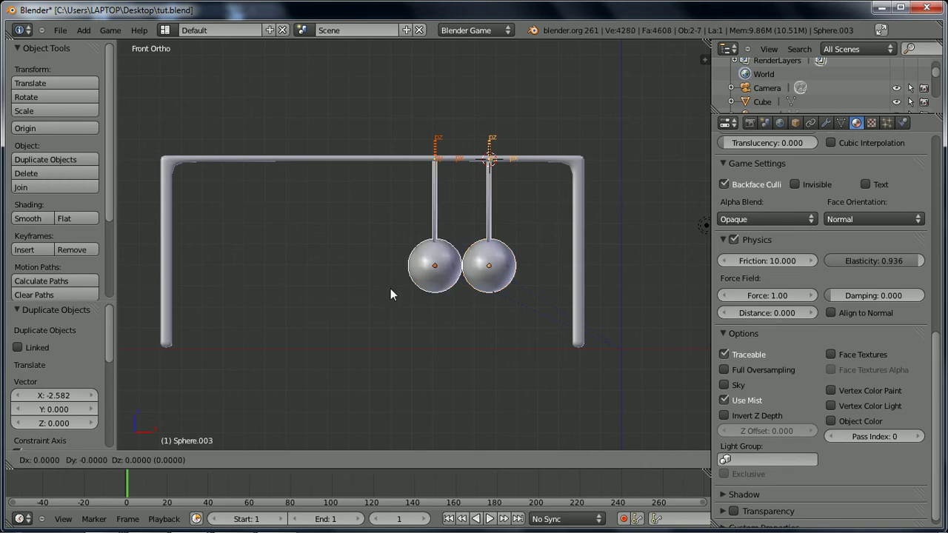
right_click(390, 289)
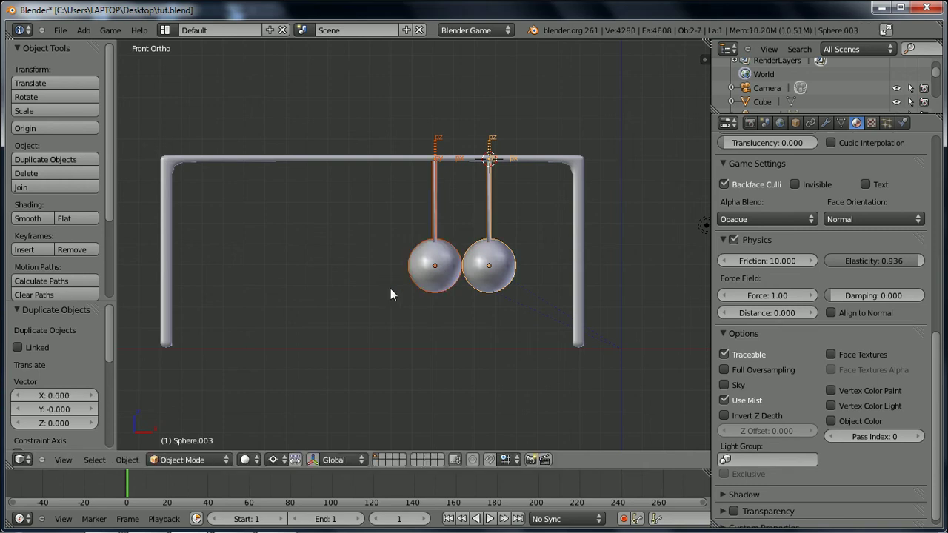
key("a")
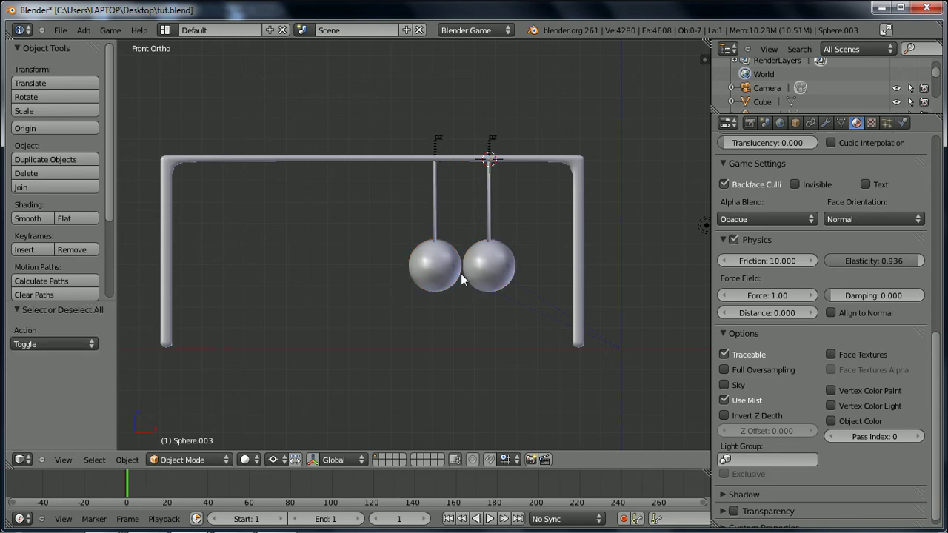
Select the two balls, duplicate them along X by about -5.164 to form a row of four, and deselect everything.
right_click(434, 276)
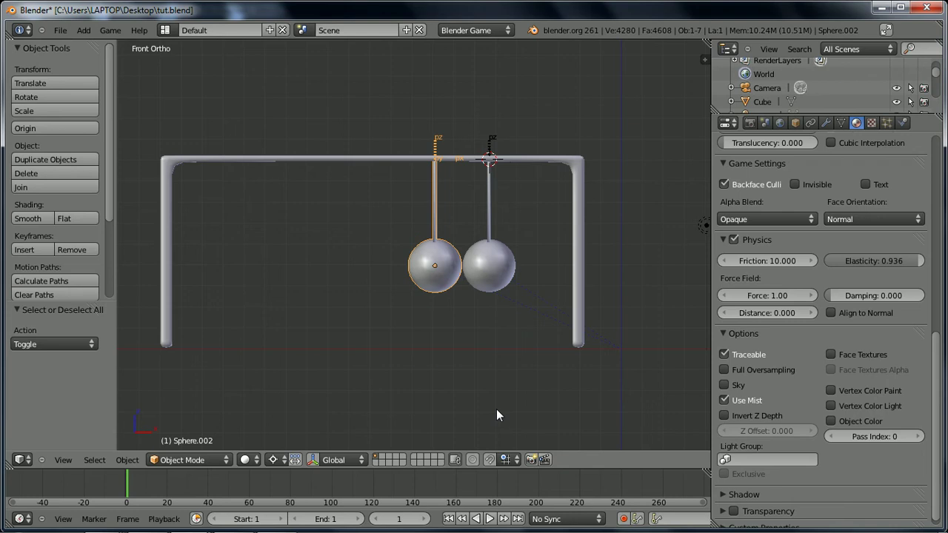
right_click(490, 275, "shift")
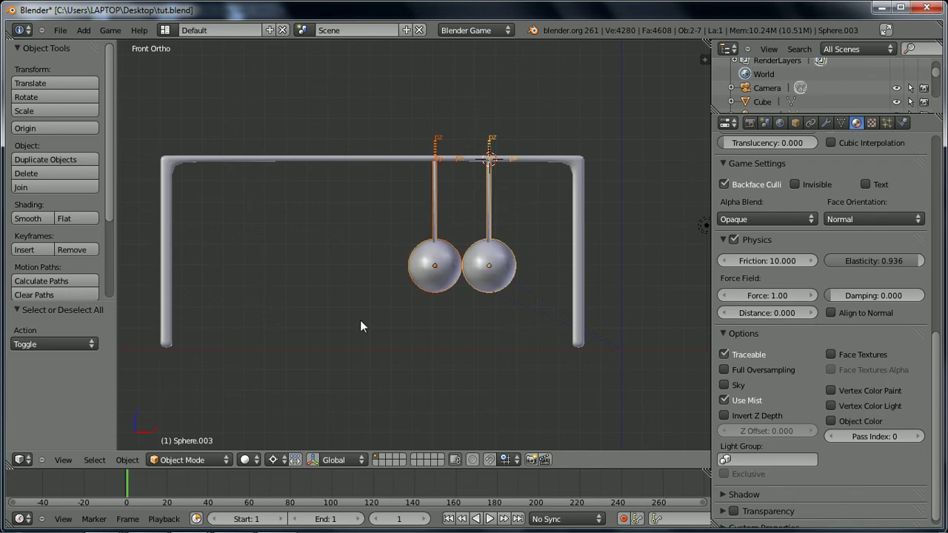
key("shift+d")
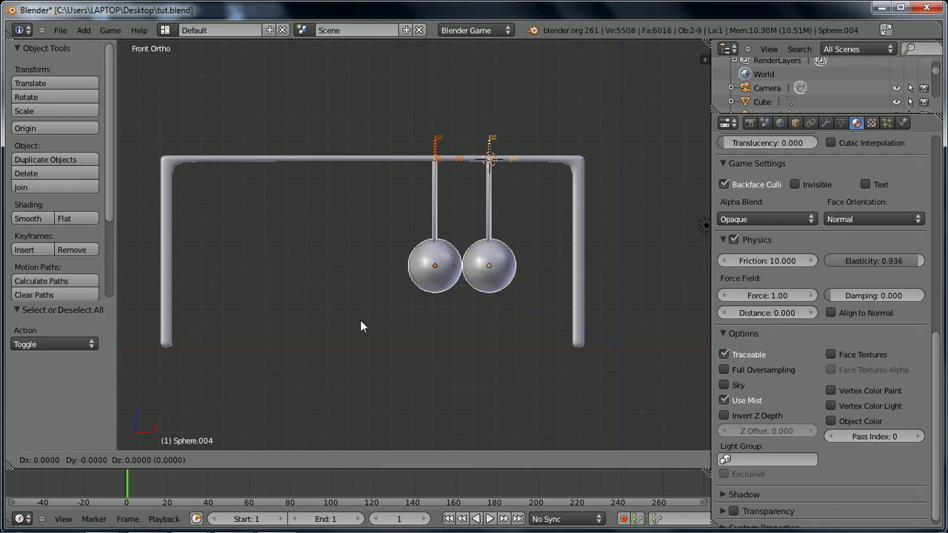
key("x")
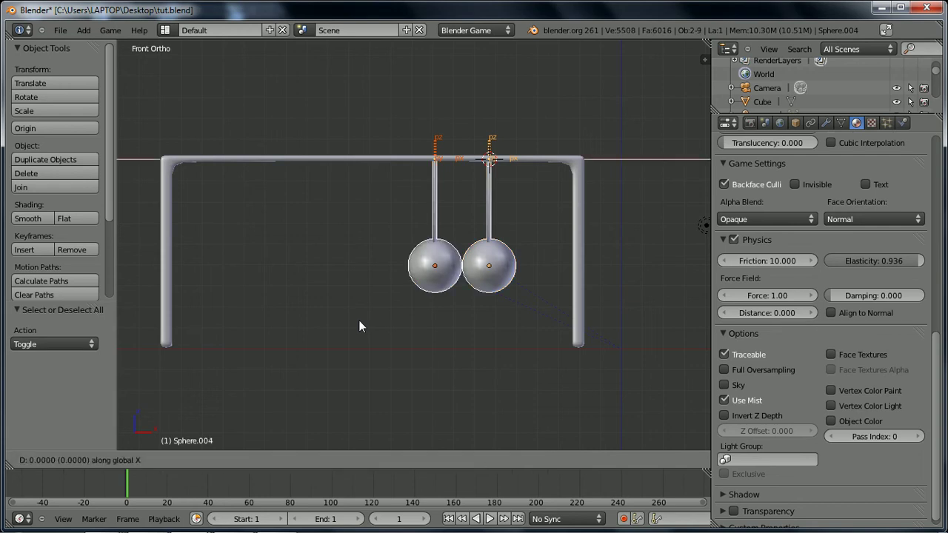
left_click(253, 305)
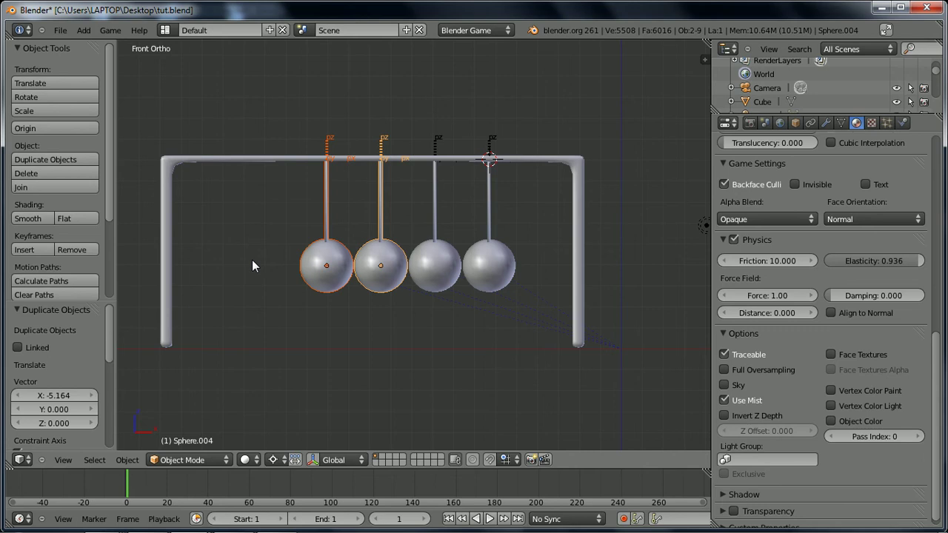
key("a")
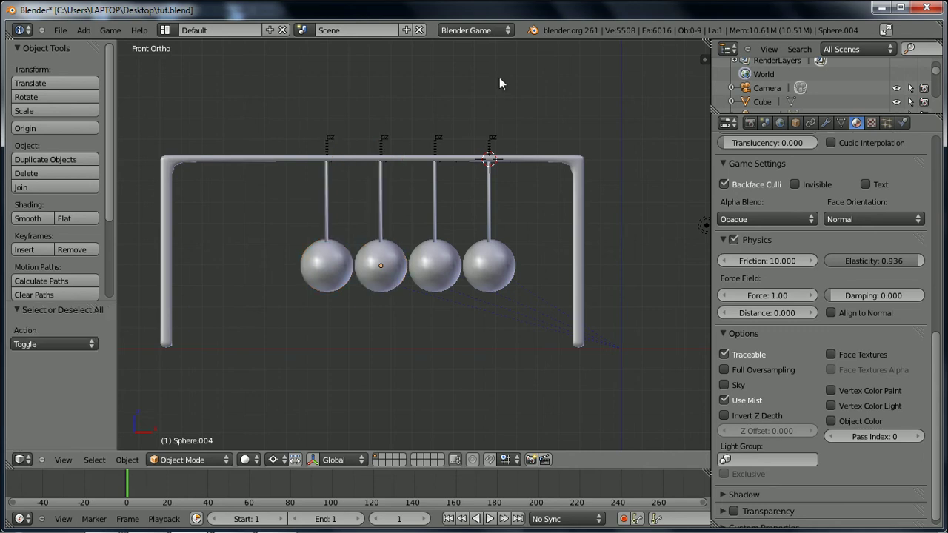
Duplicate the leftmost ball along X by about -2.582 to complete a row of five.
right_click(308, 255)
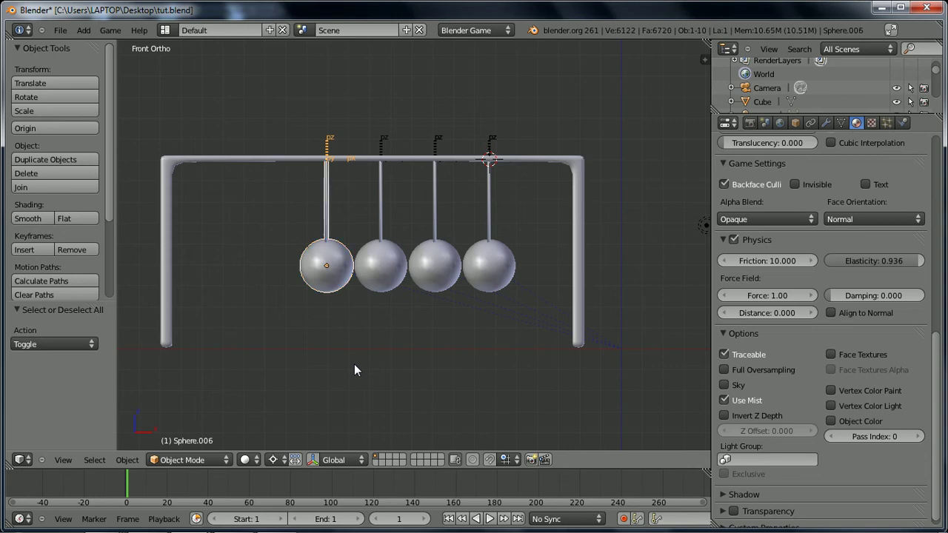
key("shift+d")
key("x")
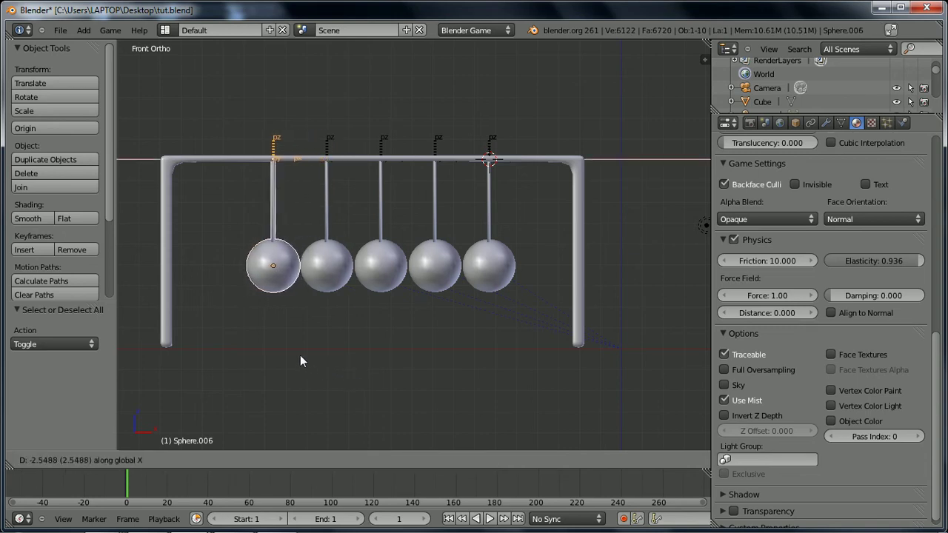
left_click(300, 361)
Check the rightmost ball for an overlapping copy by trial rotation, and delete the extra copy.
right_click(505, 263)
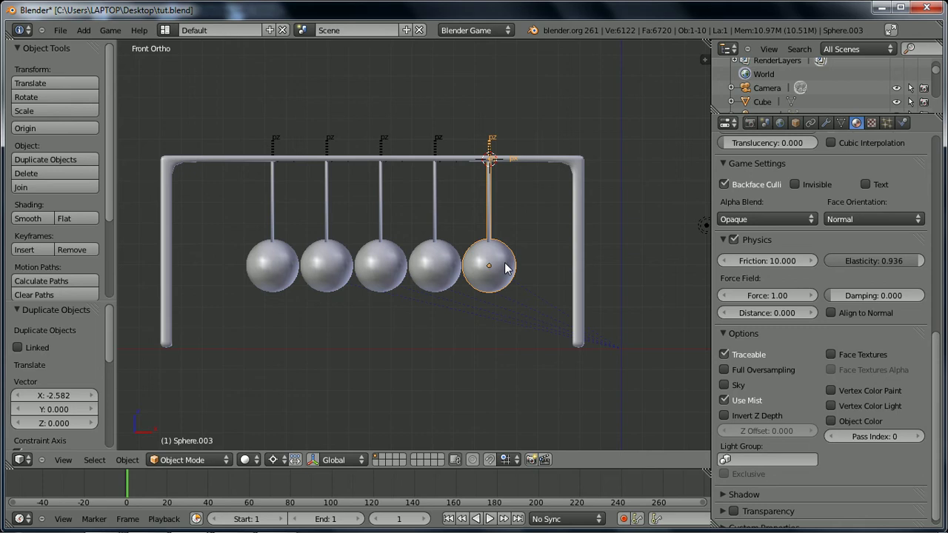
key("r")
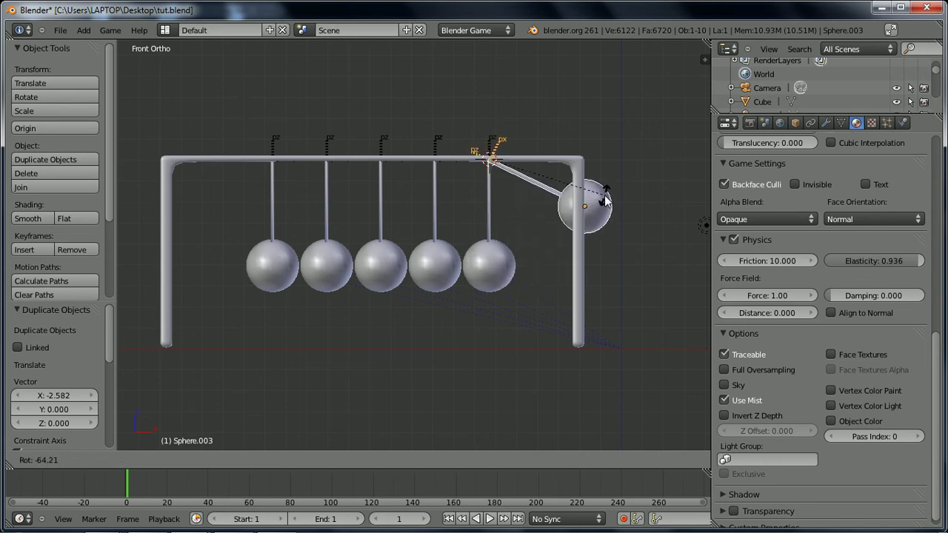
key("Escape")
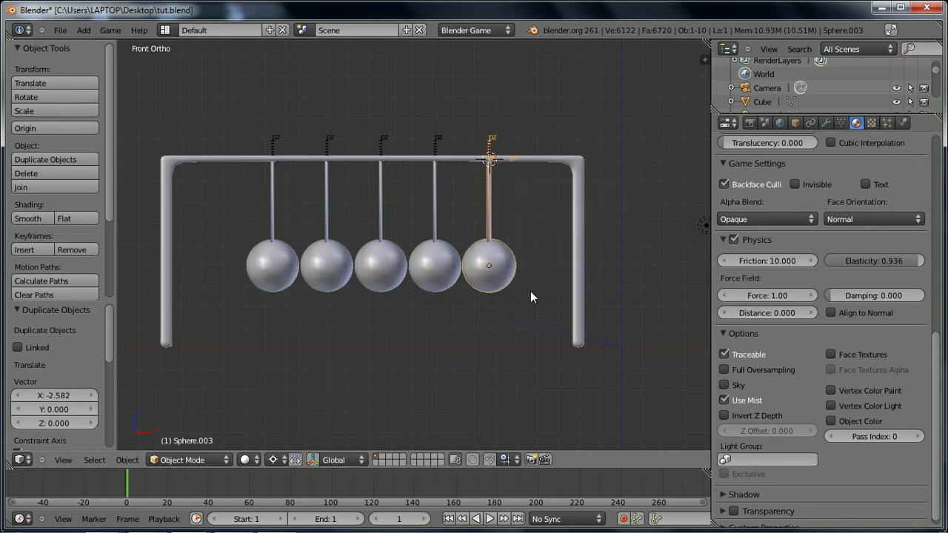
key("x")
left_click(486, 292)
Check the second ball from the right for an overlapping copy by trial rotation, and delete the extra copy.
right_click(455, 277)
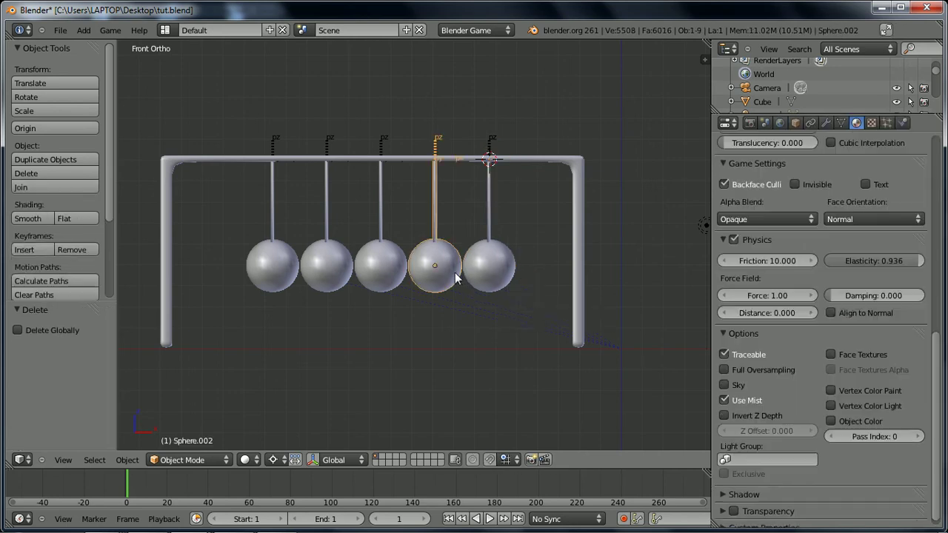
key("r")
key("Escape")
key("x")
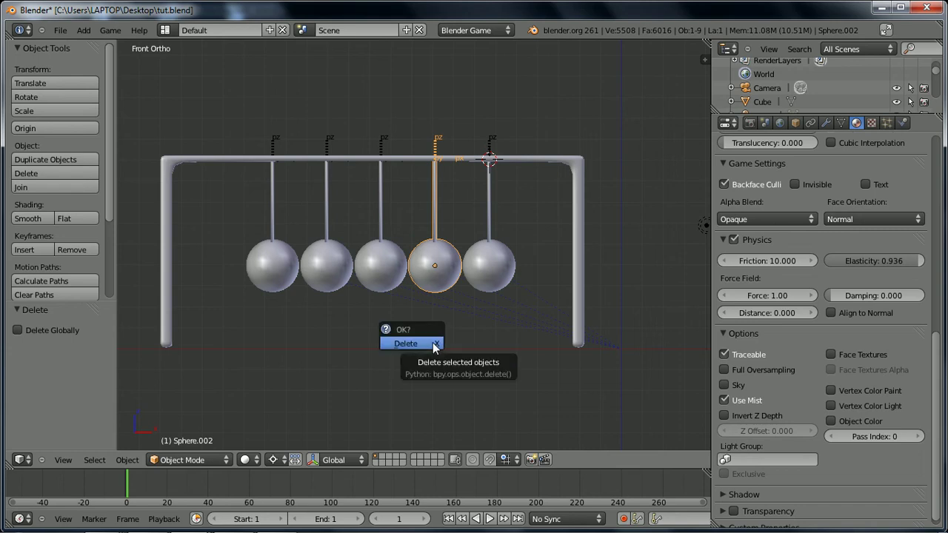
left_click(433, 343)
Check the middle, two leftmost and rightmost balls for leftover overlapping copies by trial rotation, cancelling each rotation.
right_click(379, 274)
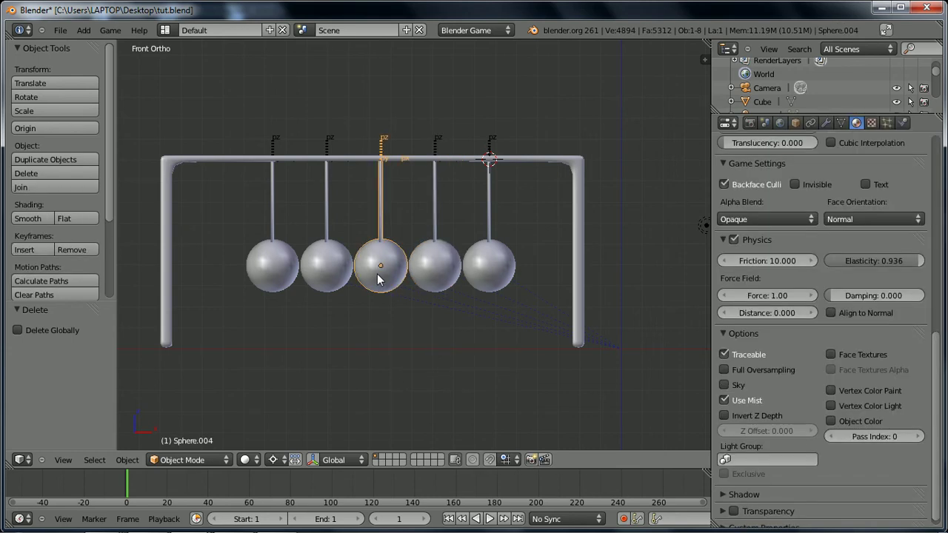
key("g")
key("Escape")
key("r")
key("Escape")
right_click(308, 260)
key("r")
key("Escape")
right_click(272, 265)
key("r")
key("Escape")
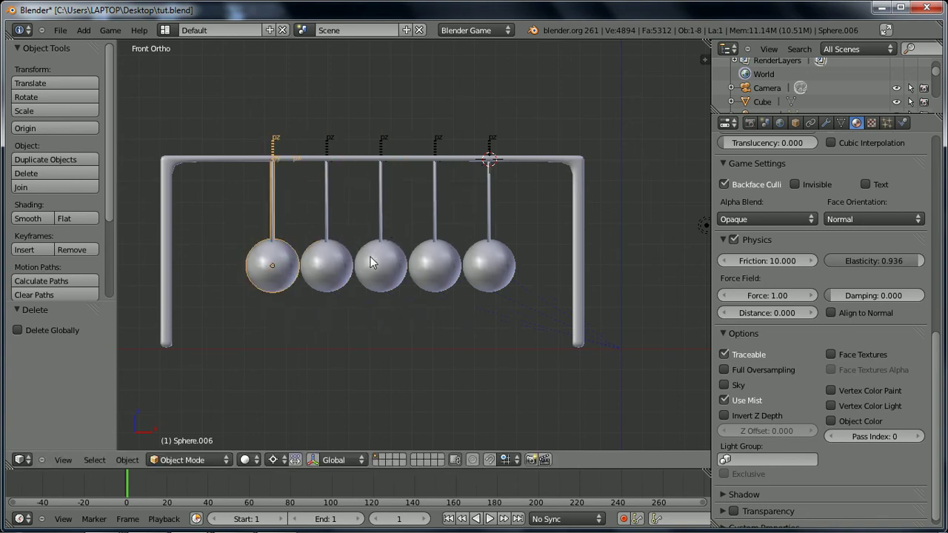
right_click(488, 265)
key("r")
key("Escape")
key("r")
key("Escape")
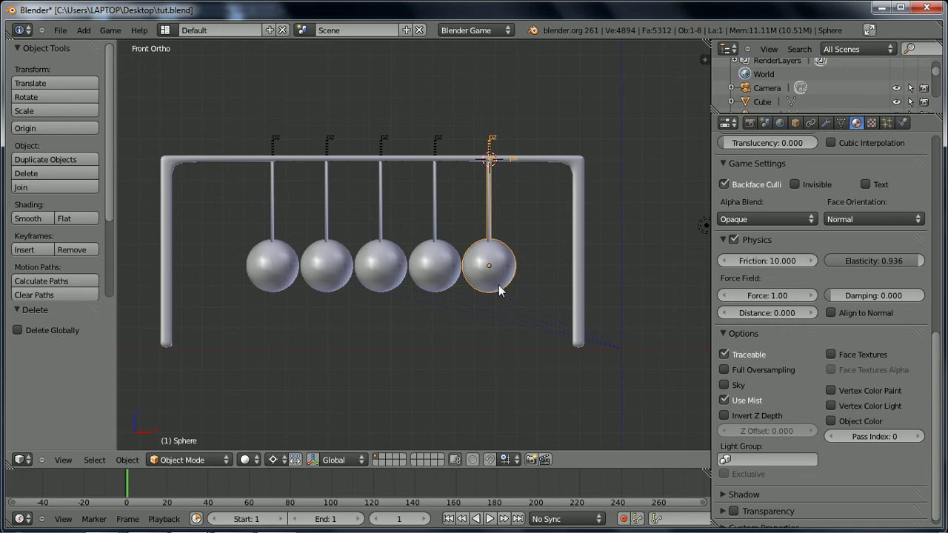
Rotate the rightmost ball outward by about -64.09° and run the game simulation to test the swing.
key("r")
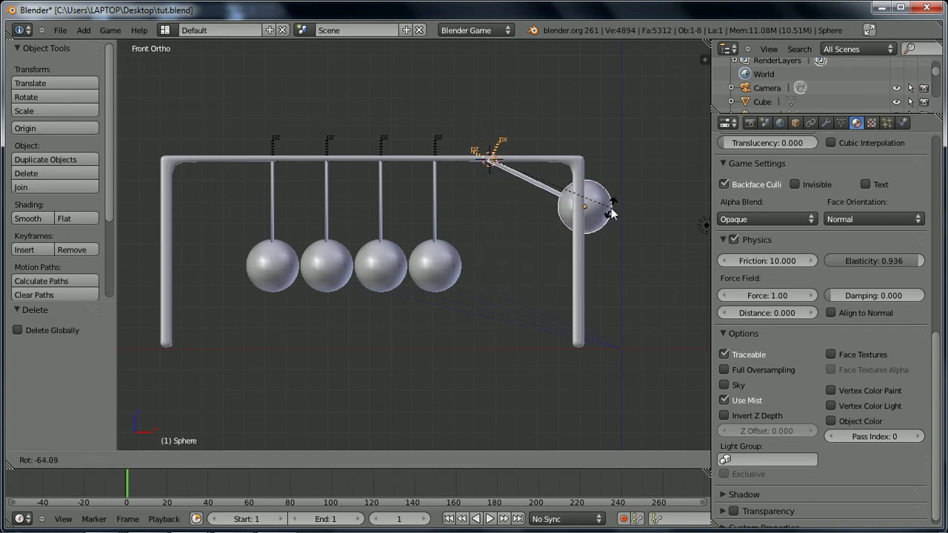
left_click(610, 209)
key("p")
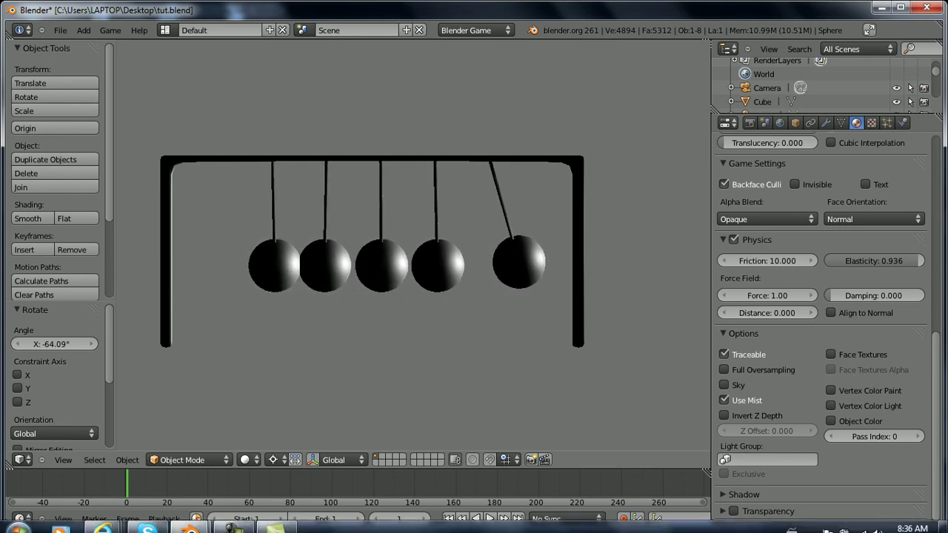
key("Escape")
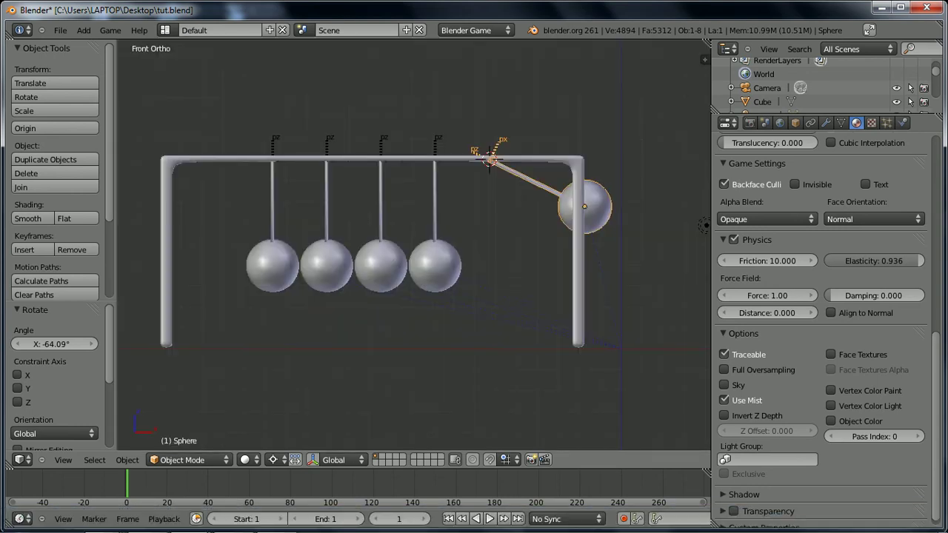
Switch to the Blender window with testing balls .blend, run its cradle simulation for comparison, and return to tut.blend.
mouse_move(190, 519)
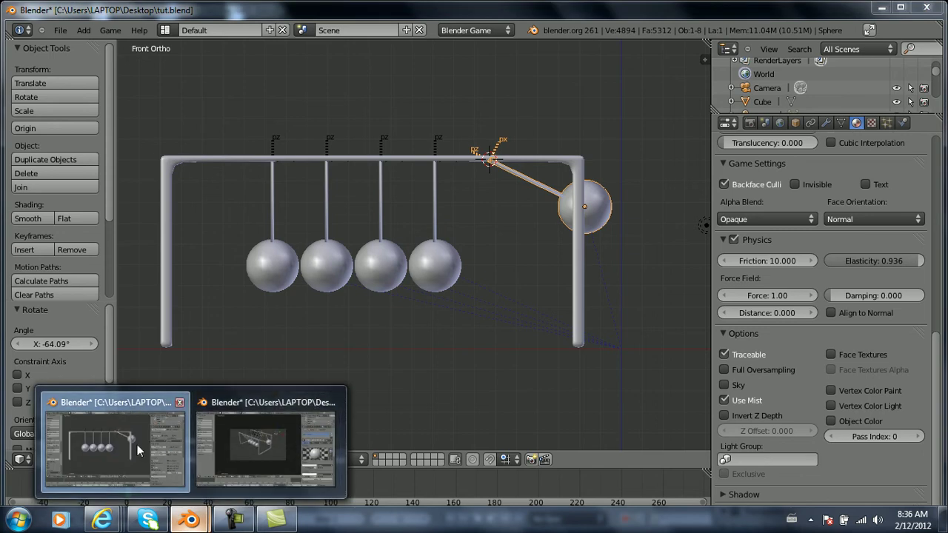
left_click(245, 458)
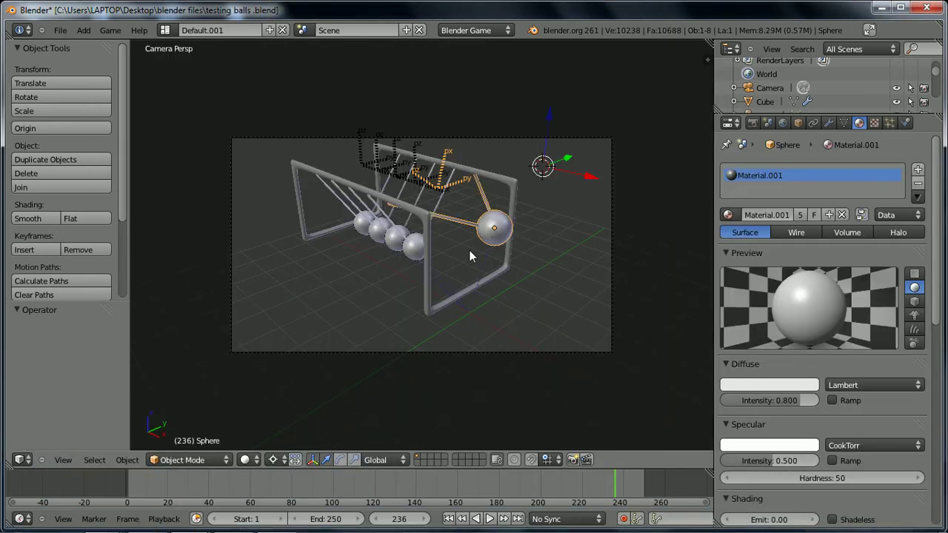
key("p")
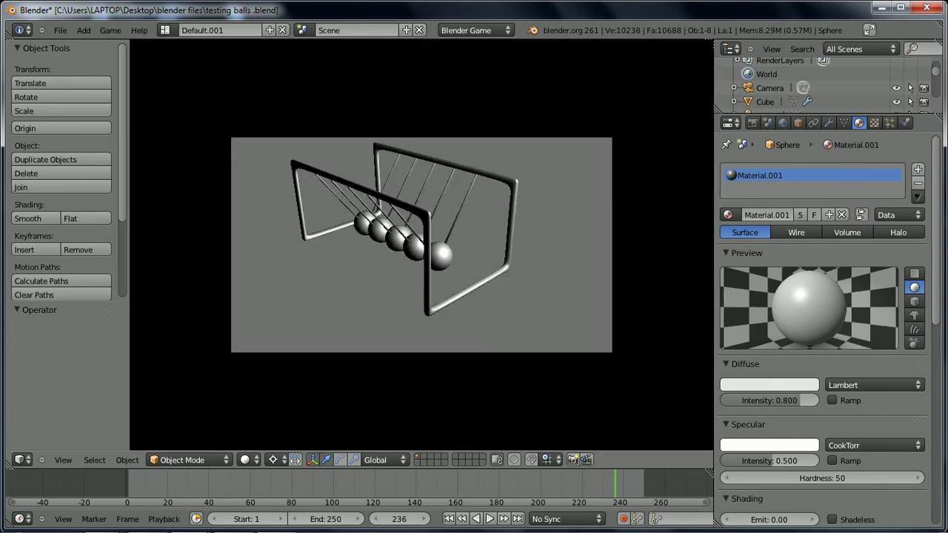
key("Escape")
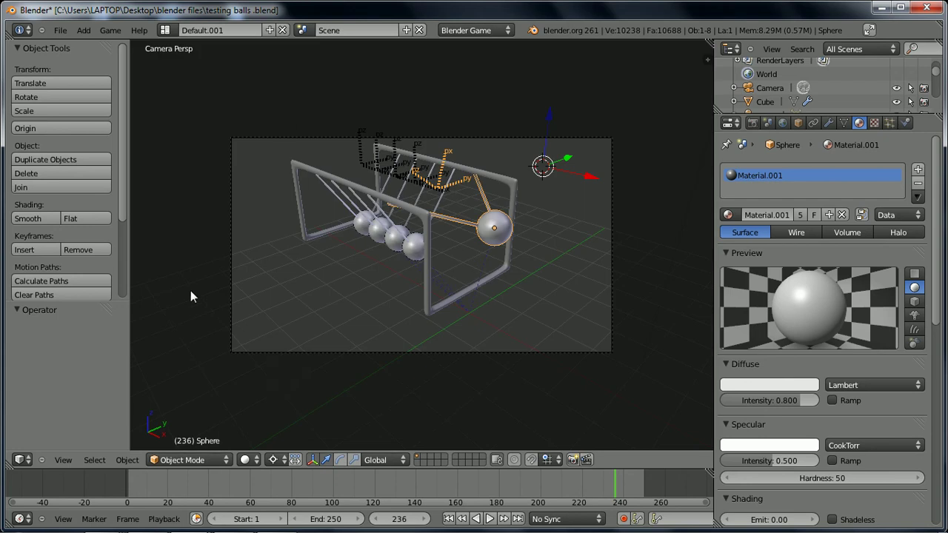
left_click(218, 523)
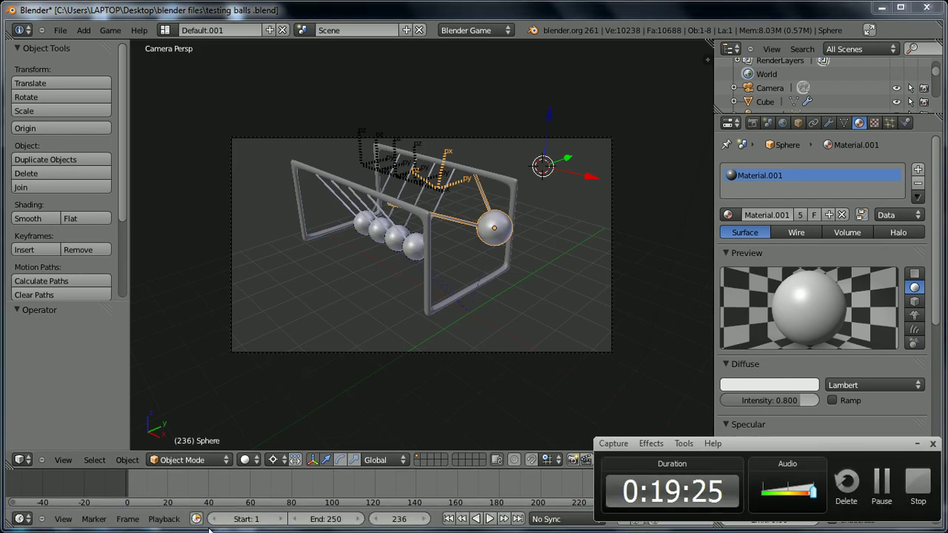
left_click(917, 444)
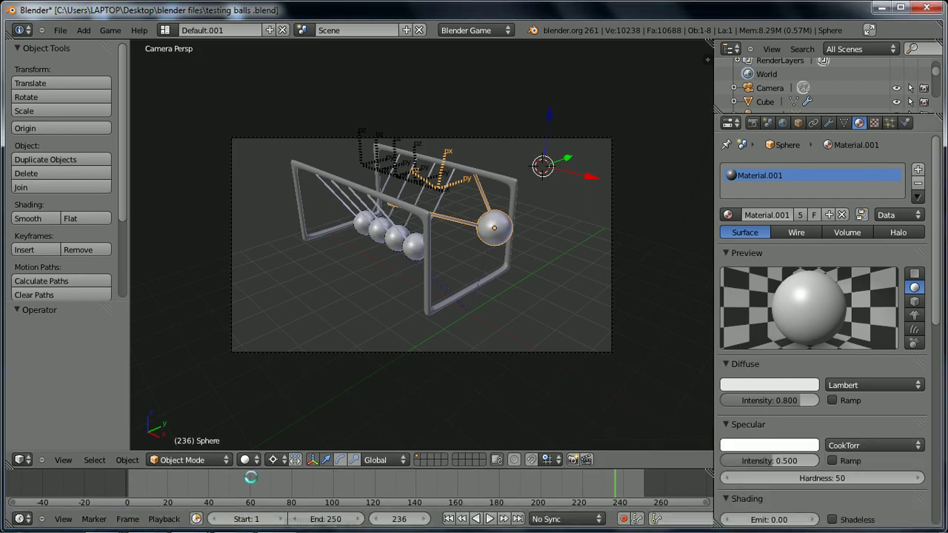
mouse_move(197, 522)
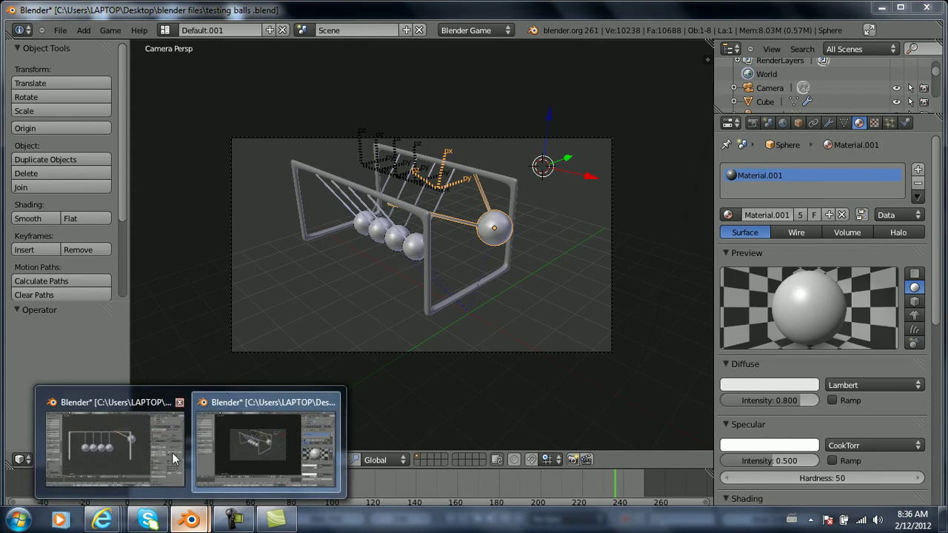
left_click(270, 442)
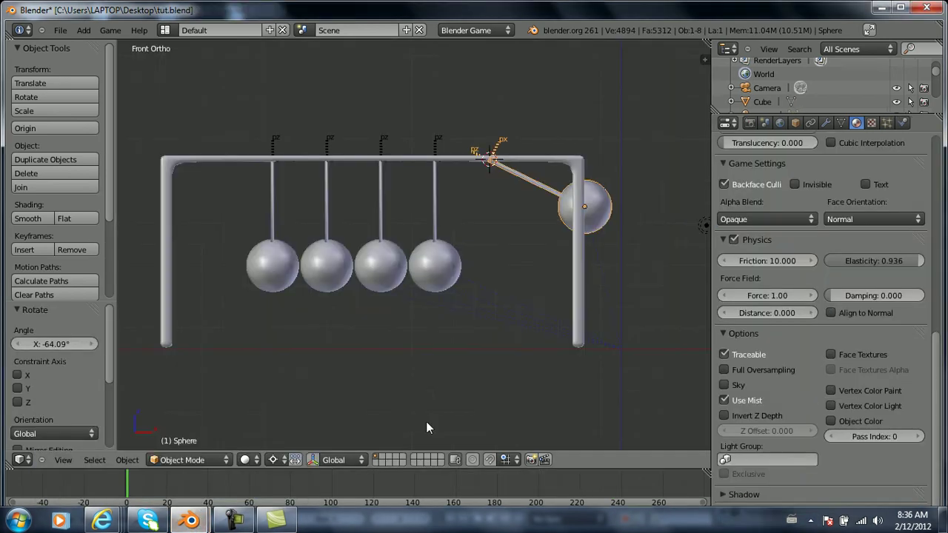
Set the elasticity of the balls' material physics to 0.943.
left_click(917, 264)
left_click_drag(917, 264, 915, 265)
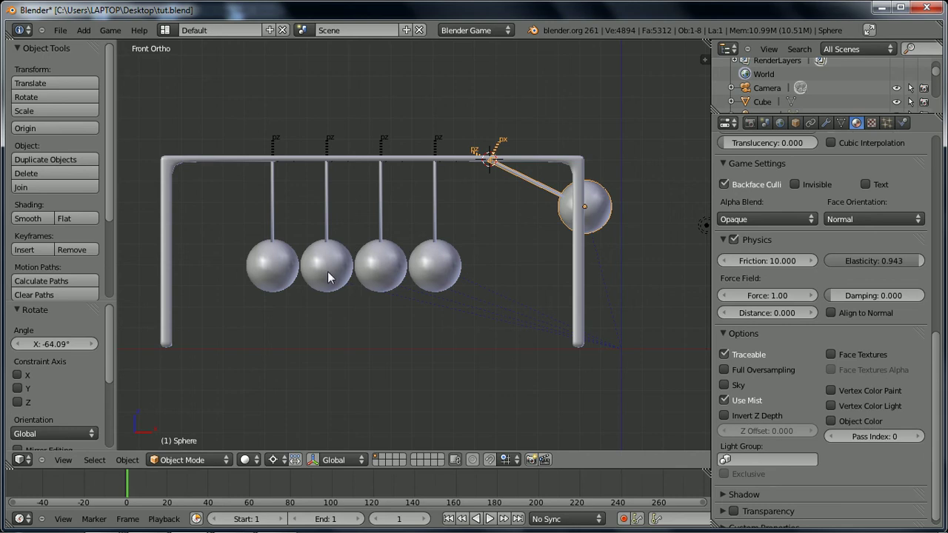
Move the rightmost of the four hanging balls about -0.023 along X to narrow the gap to its neighbour.
scroll(343, 272, "up", 5)
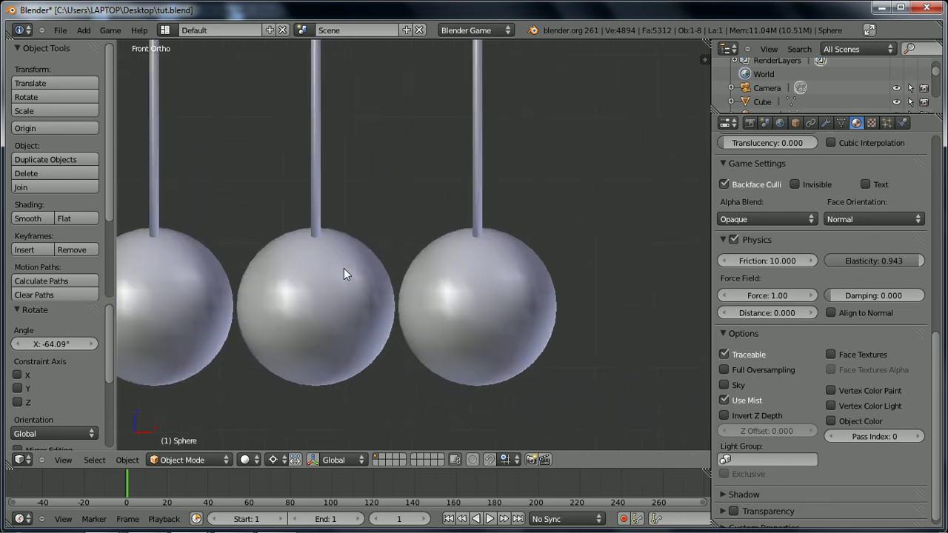
scroll(343, 268, "up", 3)
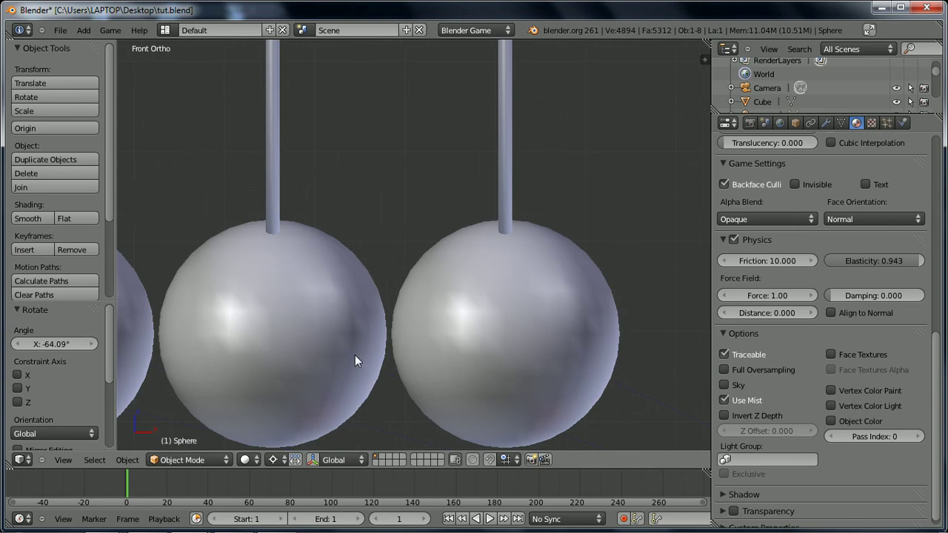
scroll(355, 354, "down", 3)
scroll(496, 309, "up", 3)
right_click(605, 290)
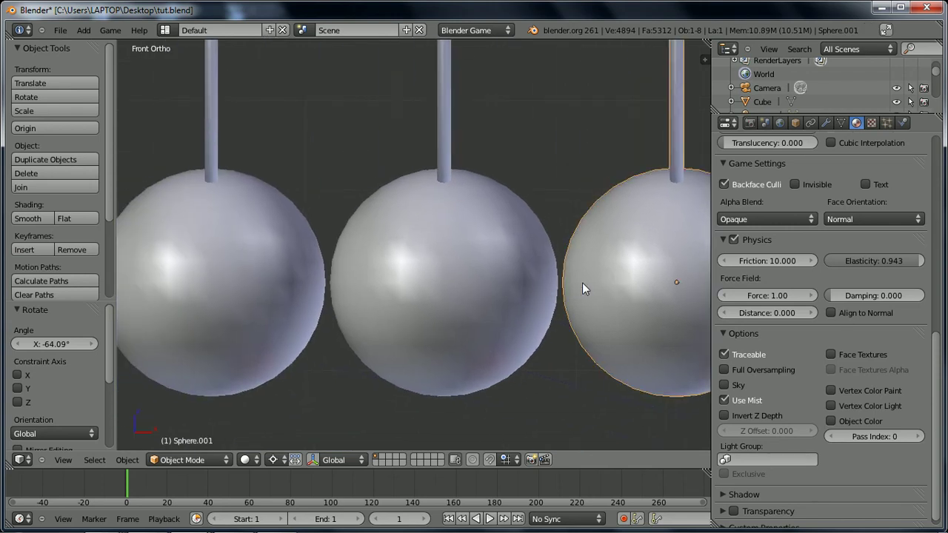
key("g")
key("x")
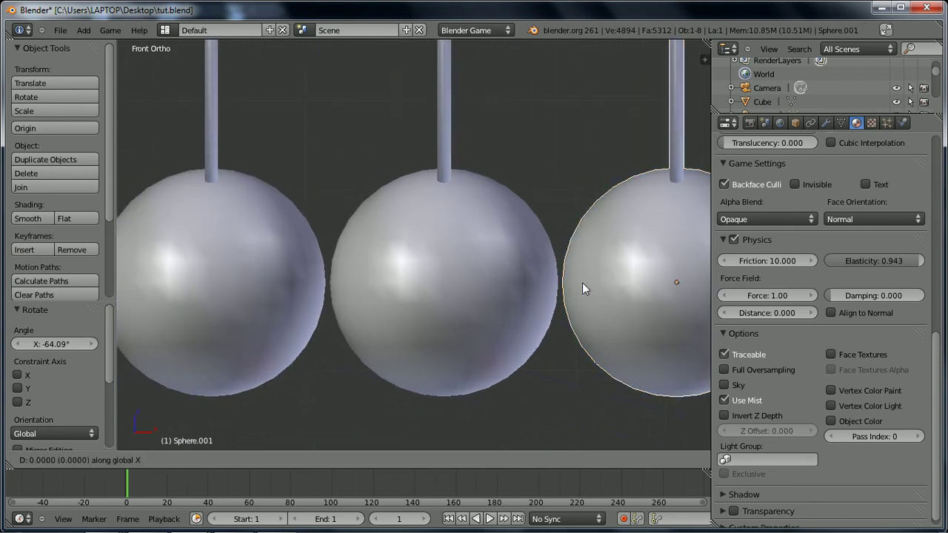
left_click(582, 219)
Add the neighbouring third ball from the left to the selection and move both about -0.031 along X.
right_click(508, 254, "shift")
key("g")
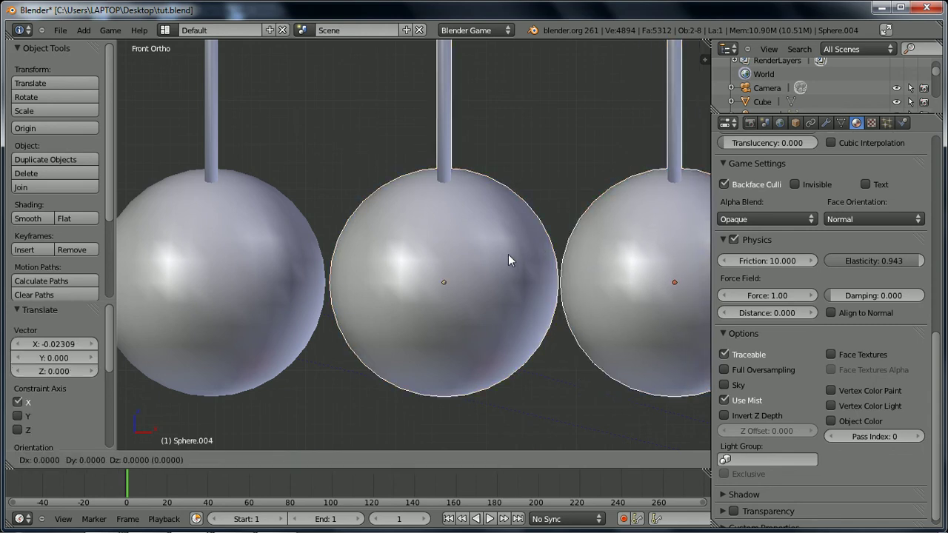
key("x")
left_click(505, 254)
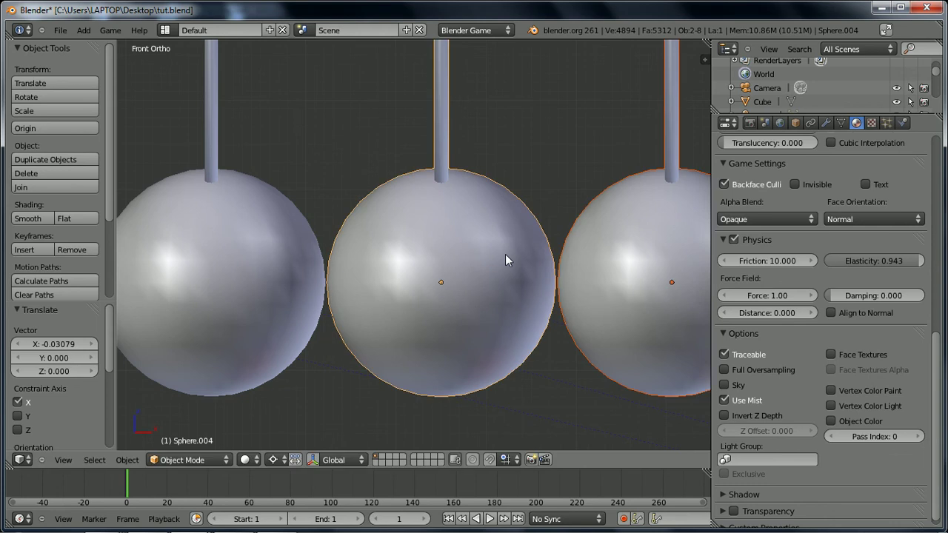
Add the second ball from the left to the selection and move all three about -0.031 along X.
middle_click_drag(427, 284, 604, 282, "shift")
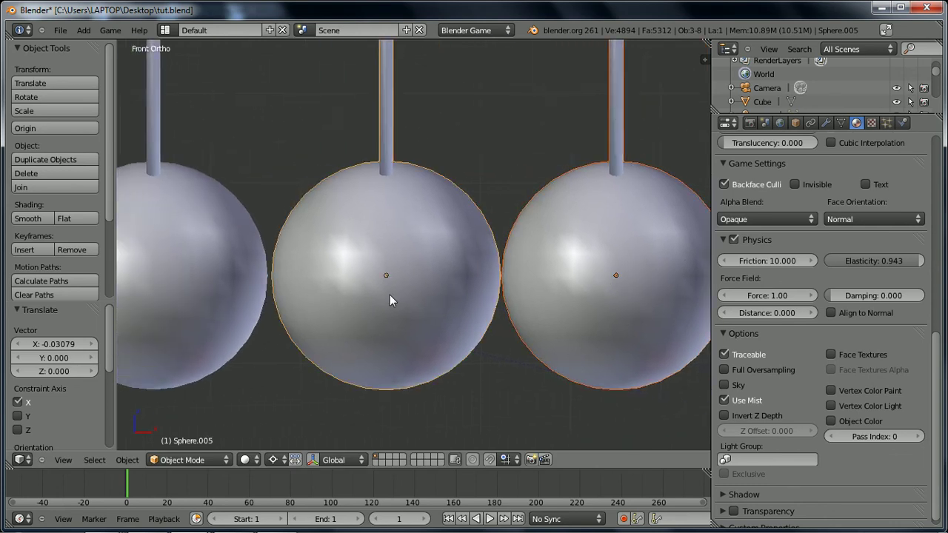
key("shift+d")
key("x")
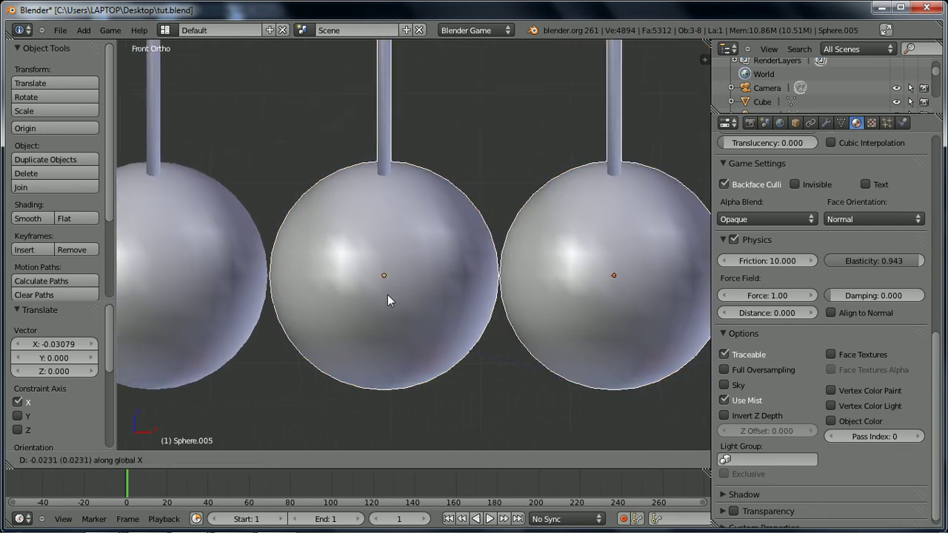
left_click(386, 295)
Run the game simulation from an angled view of the whole cradle to test the tightened ball spacing.
scroll(387, 295, "down", 2)
scroll(387, 295, "down", 5)
middle_click_drag(386, 296, 369, 309)
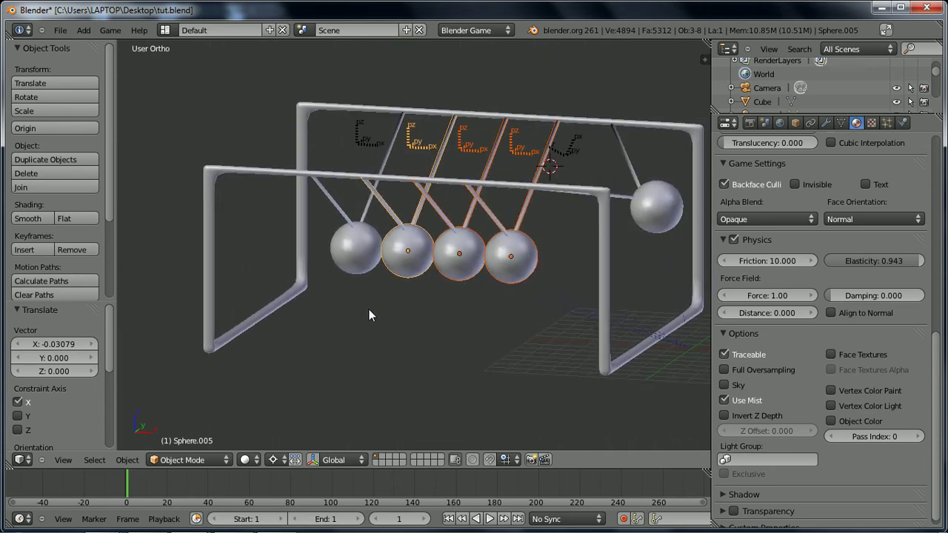
key("p")
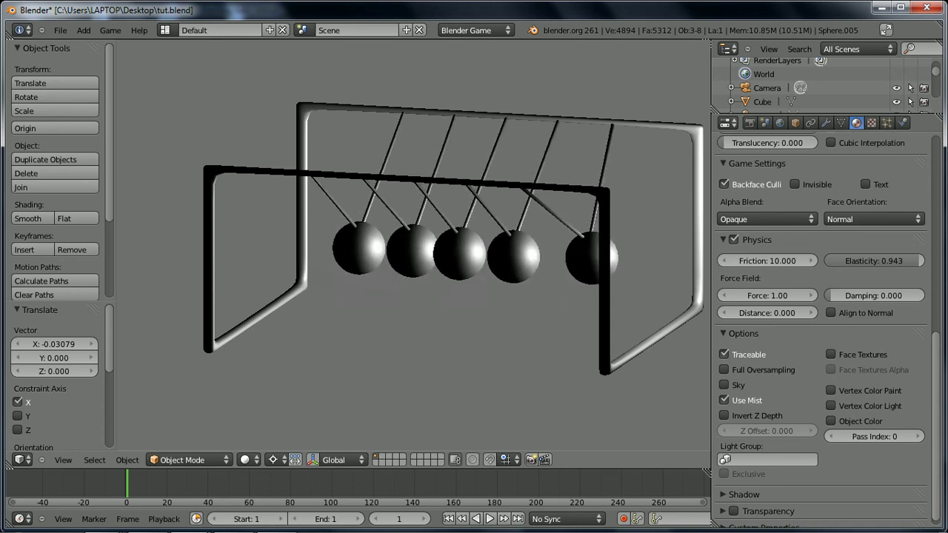
key("Escape")
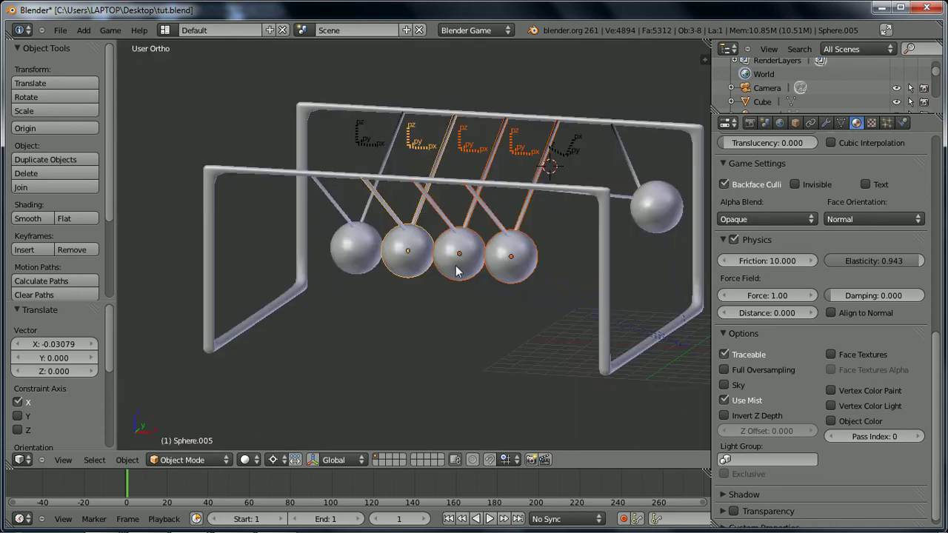
Set the raised rightmost ball's rigid-body physics radius to 2.918.
key("KP_1")
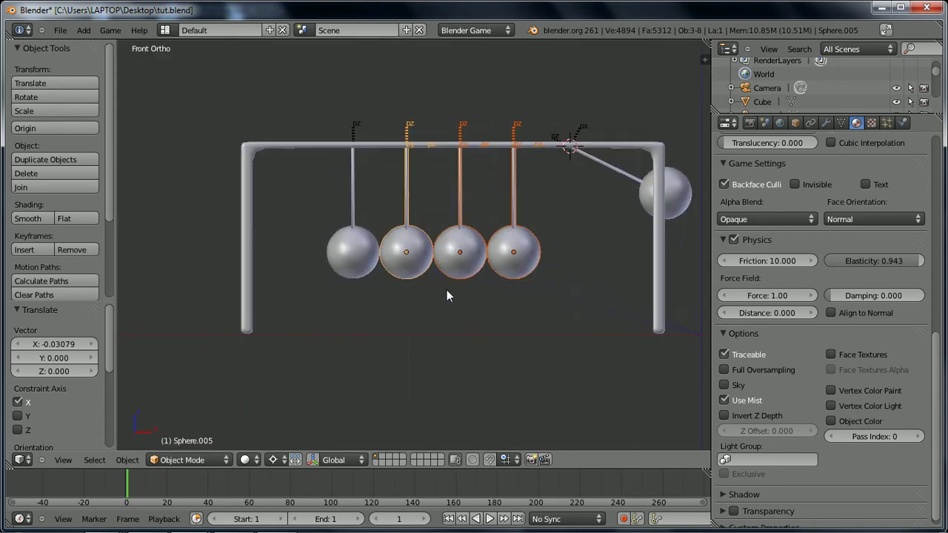
scroll(537, 261, "up", 2)
middle_click_drag(619, 231, 448, 250, "shift")
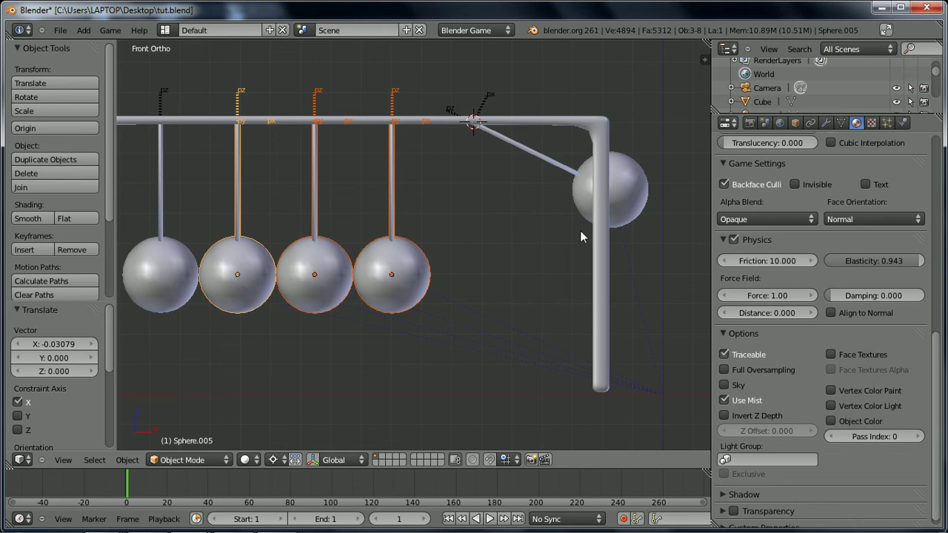
right_click(627, 187)
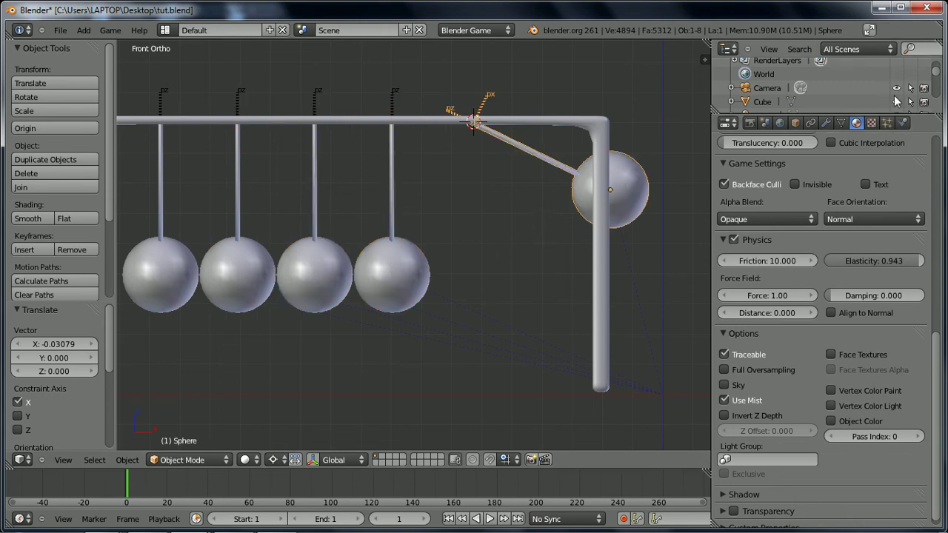
left_click(903, 123)
left_click_drag(759, 295, 825, 298)
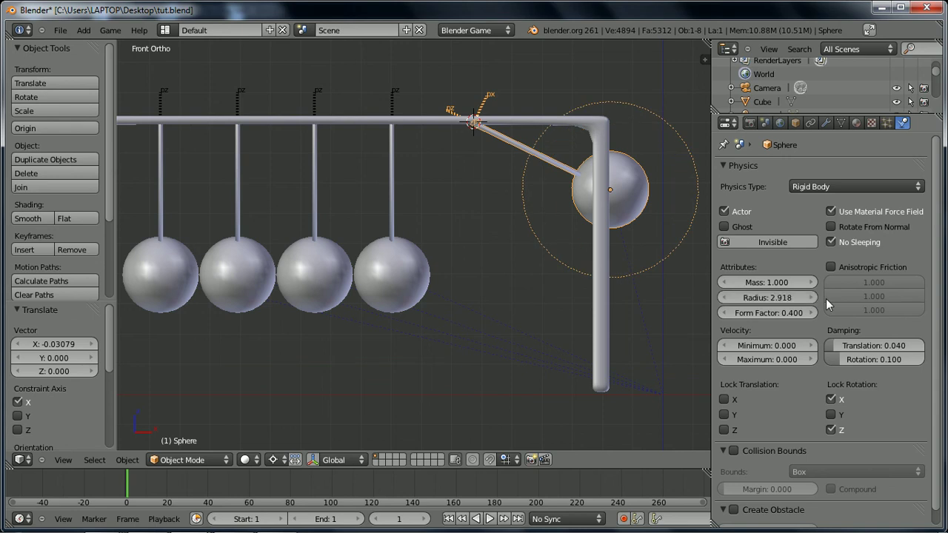
Run the game simulation close up on the raised ball to check its swing with the enlarged physics radius.
scroll(685, 202, "up", 2)
middle_click_drag(685, 202, 416, 252, "shift")
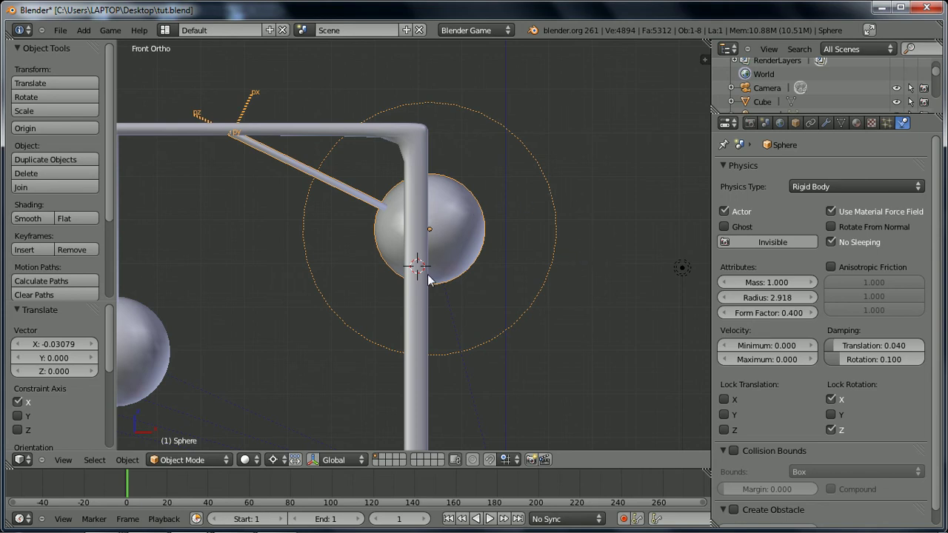
key("p")
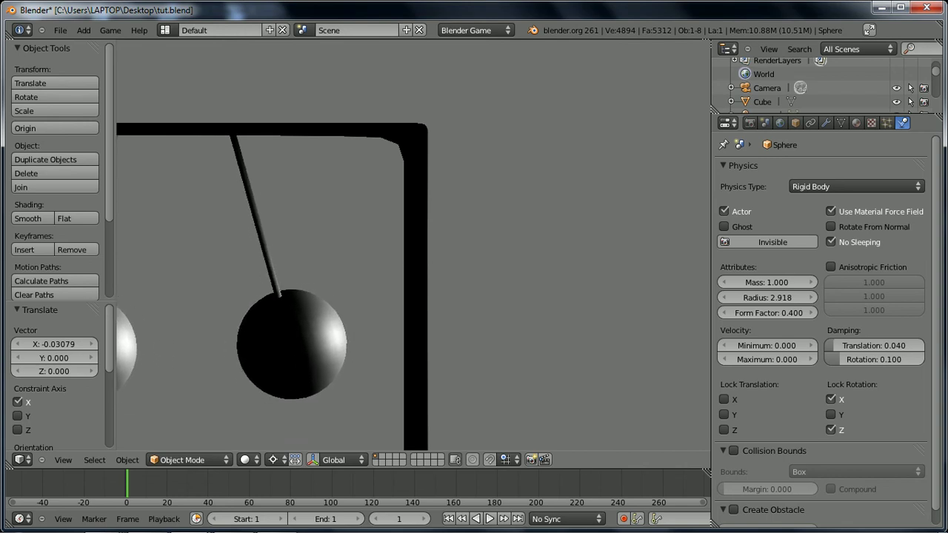
key("Escape")
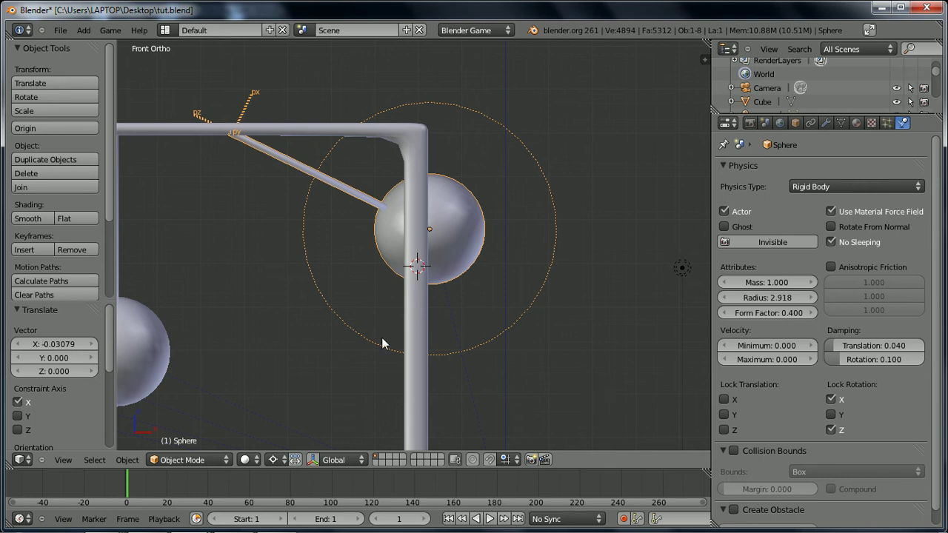
Run the game simulation from the front with the whole cradle in view to test the raised ball's enlarged physics radius.
scroll(353, 354, "down", 4)
middle_click_drag(328, 353, 467, 321, "shift")
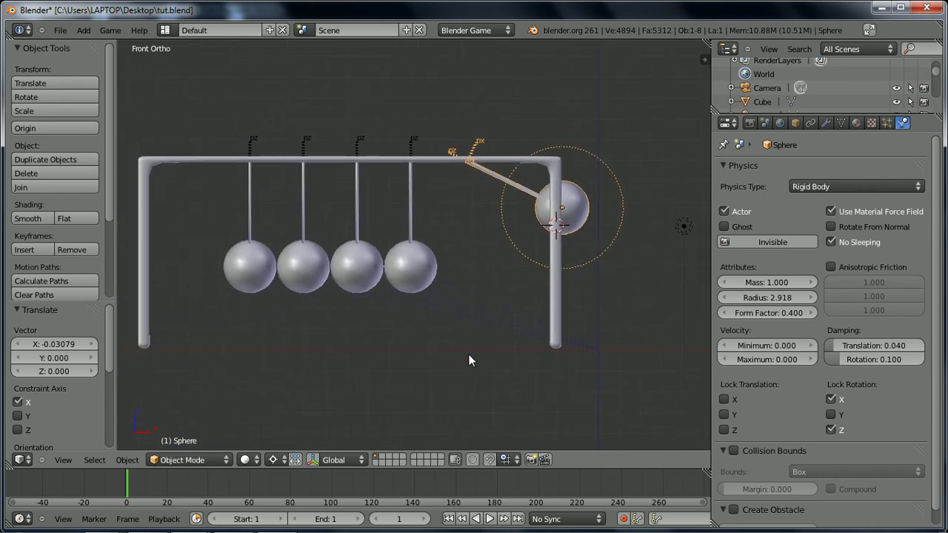
left_click(361, 83)
key("p")
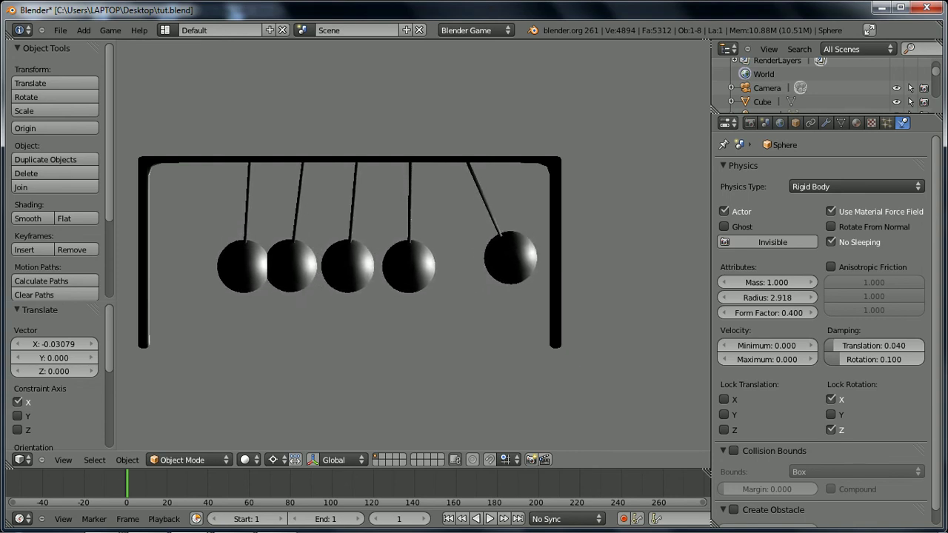
key("Escape")
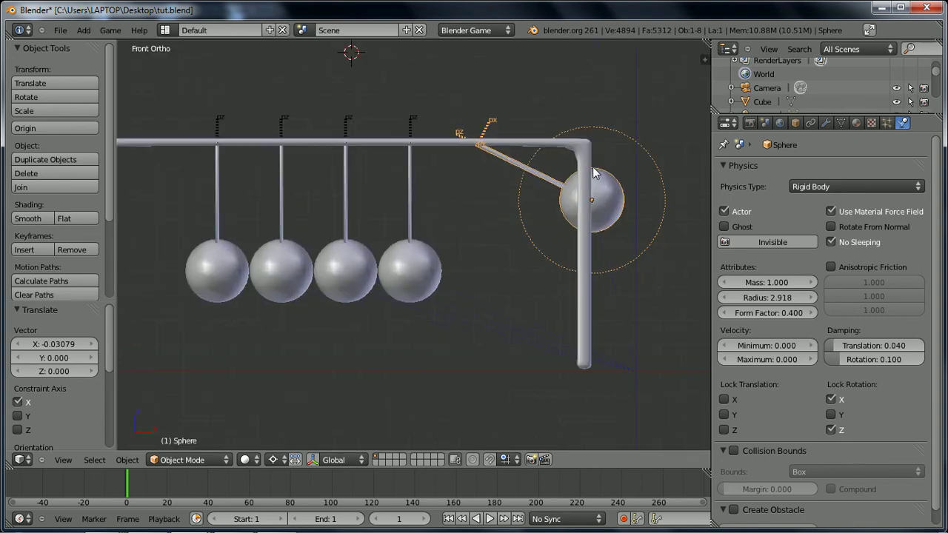
Reduce the raised rightmost ball's rigid-body physics radius to 1.280 so it matches the ball's outline.
scroll(602, 230, "down", 1, "ctrl")
middle_click_drag(615, 221, 508, 219, "shift")
scroll(508, 219, "up", 3)
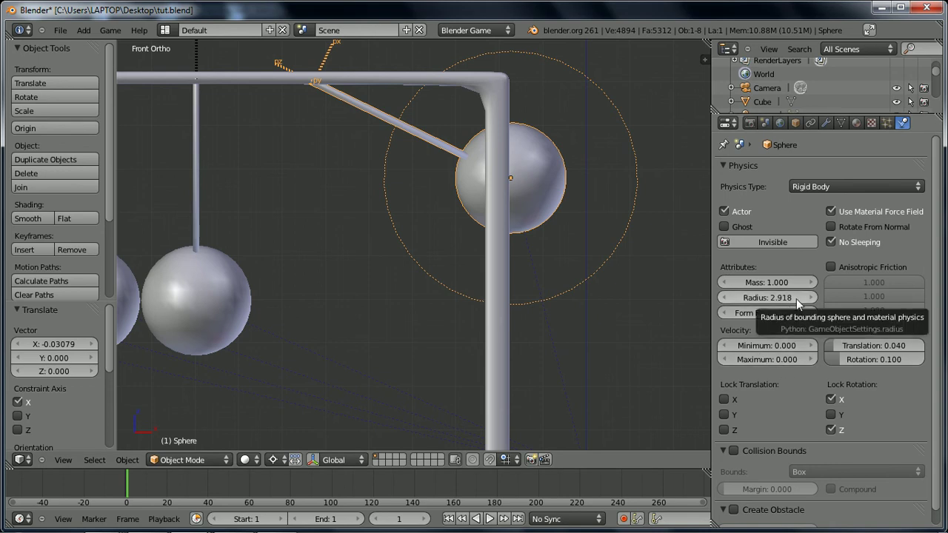
left_click_drag(796, 298, 700, 297)
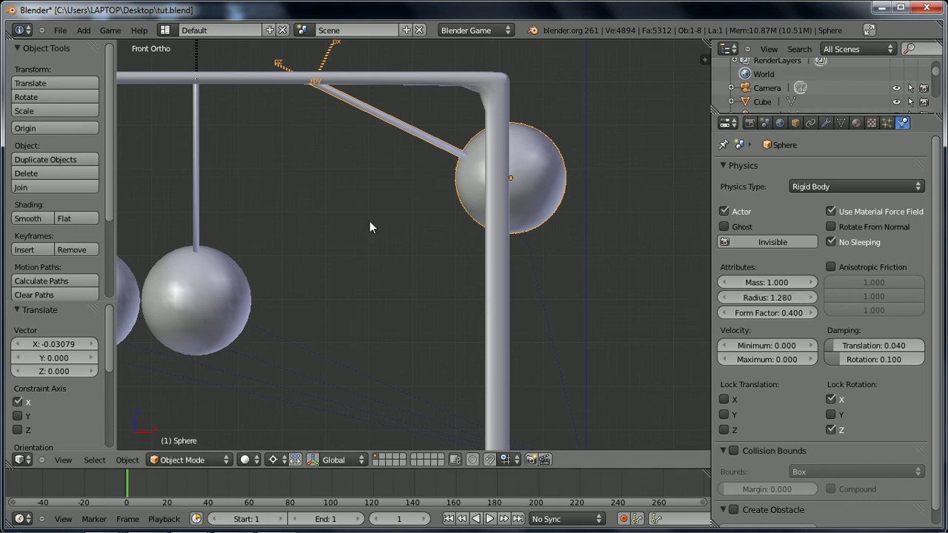
Run the game simulation from the front to check the swing with the raised ball's corrected physics radius.
scroll(368, 220, "down", 2)
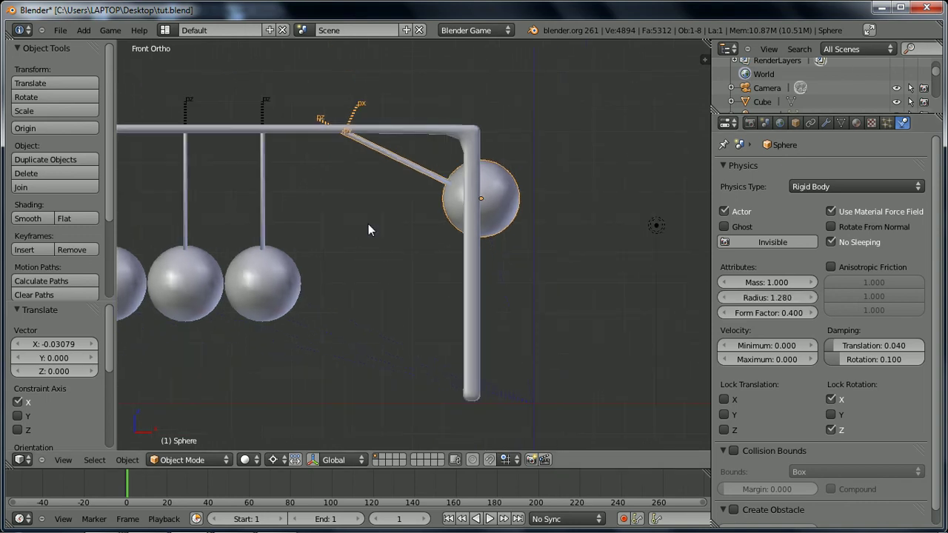
scroll(370, 228, "down", 3)
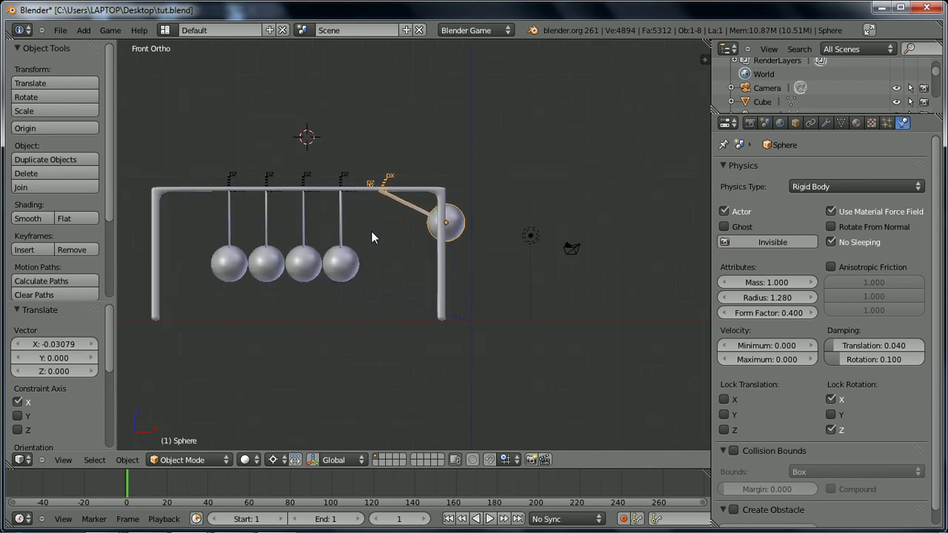
key("p")
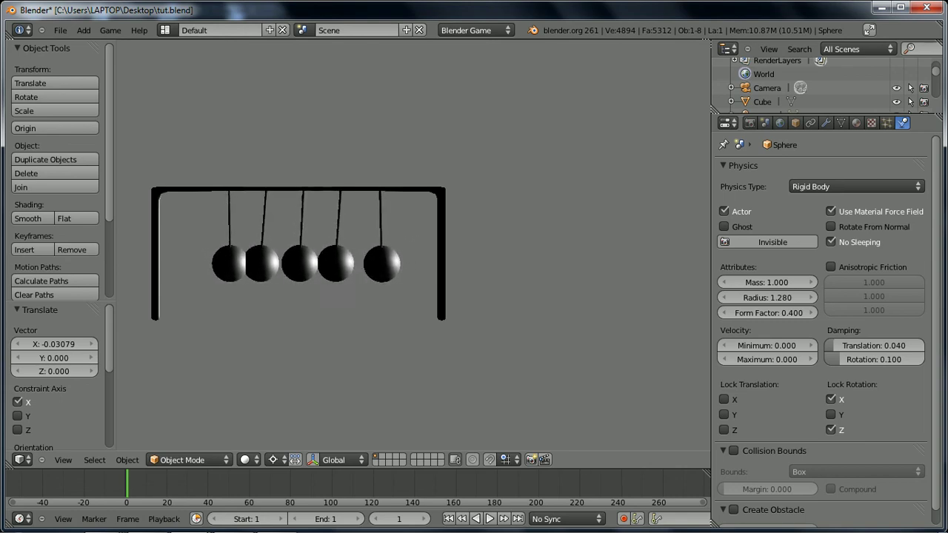
key("Escape")
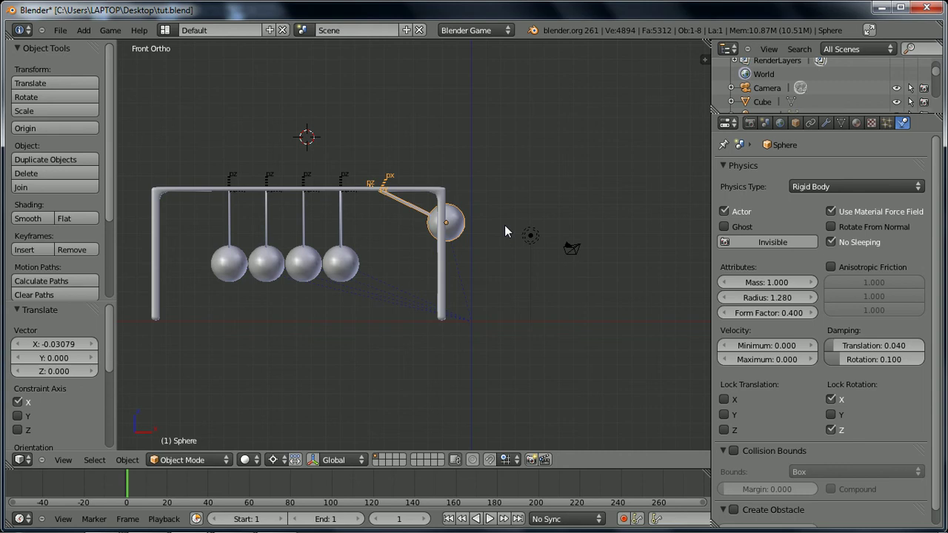
Select the hanging ball next to the raised one and show it close up in wireframe to inspect its physics radius outline.
right_click(346, 276)
middle_click_drag(315, 315, 437, 243, "shift")
scroll(436, 243, "up", 2)
scroll(436, 250, "up", 3)
scroll(443, 252, "up", 3)
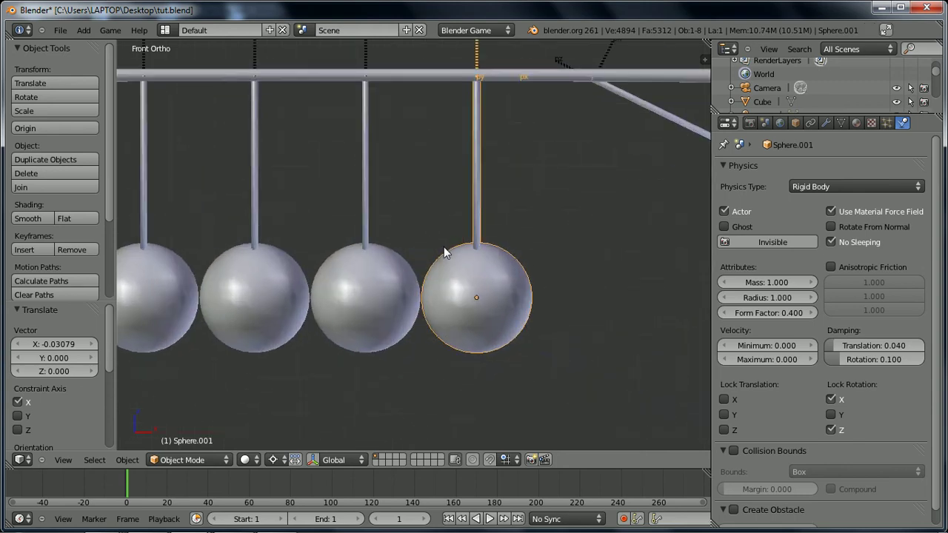
key("z")
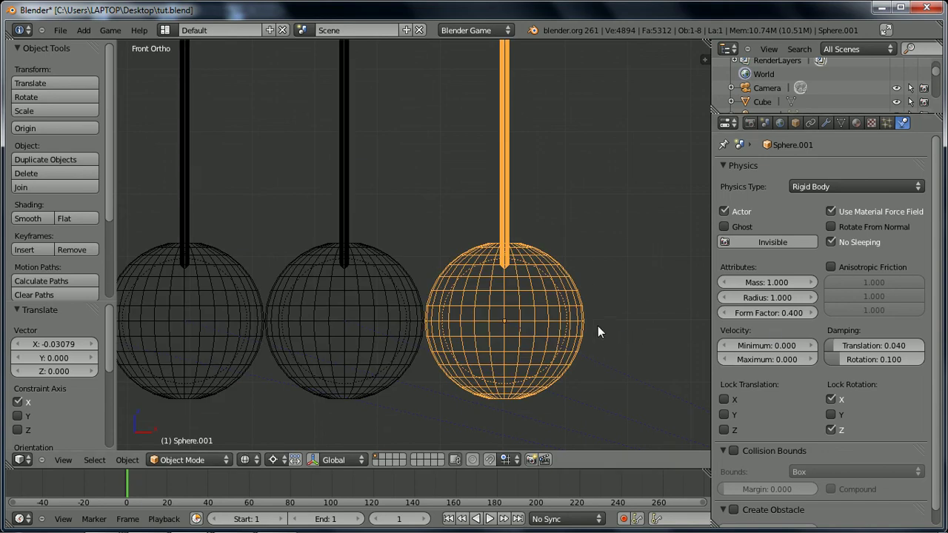
scroll(560, 335, "up", 3)
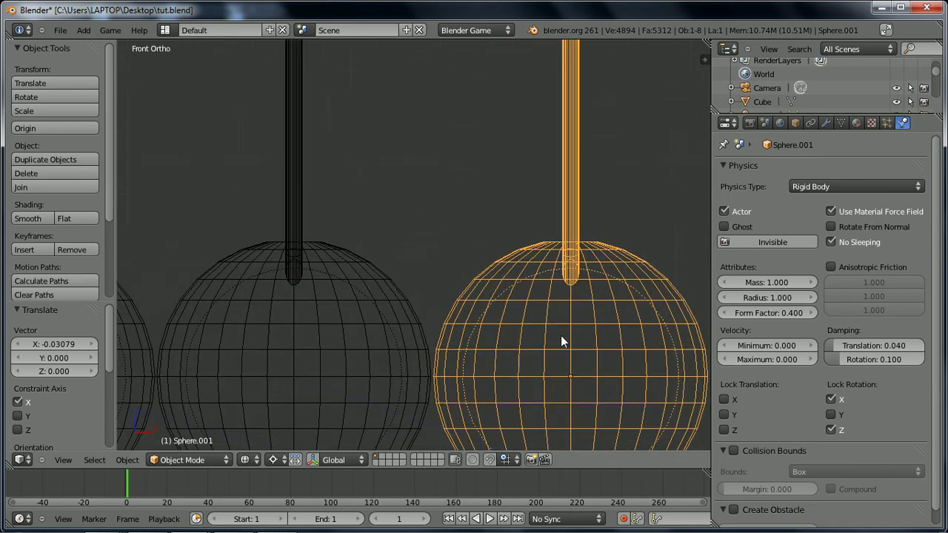
scroll(497, 161, "up", 3)
middle_click_drag(481, 48, 422, 126, "shift")
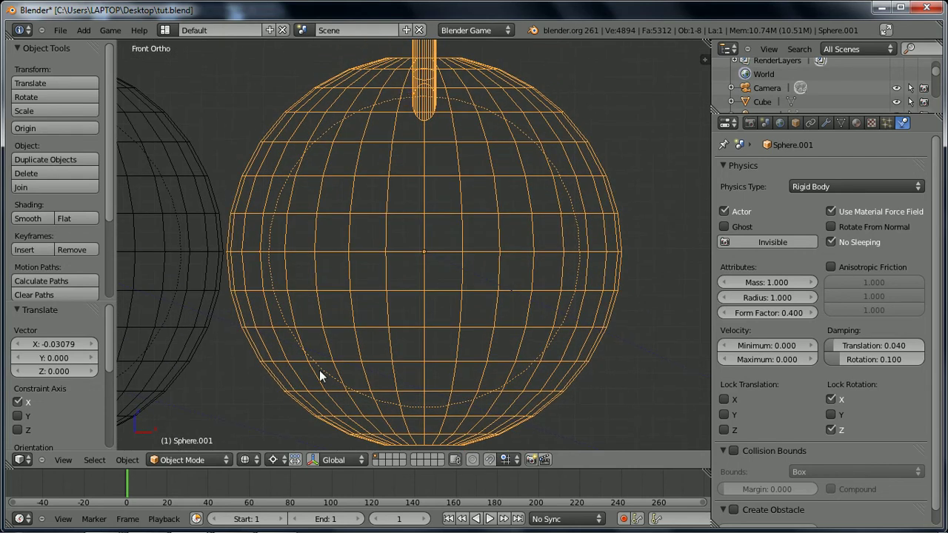
Run the game simulation in wireframe with the whole cradle in view to watch how the balls overlap.
scroll(417, 315, "down", 8)
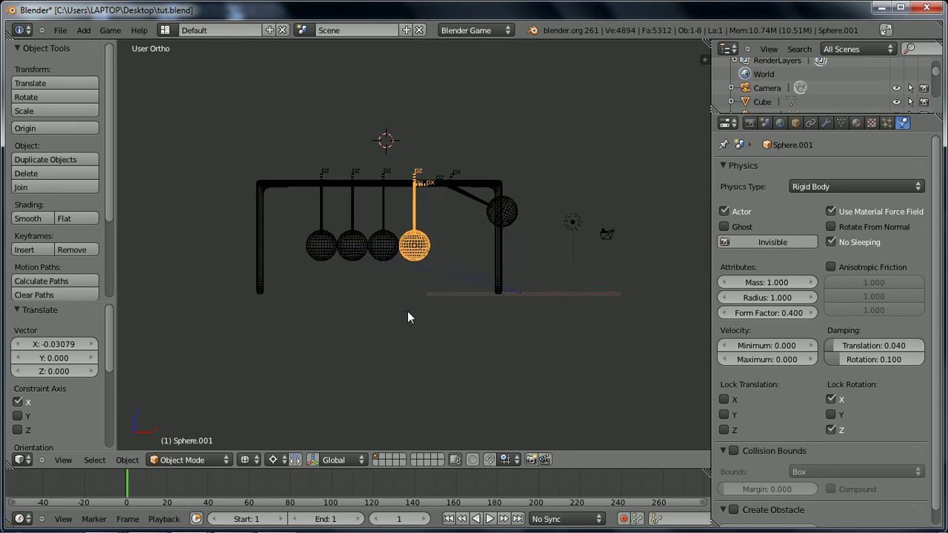
scroll(407, 317, "up", 1)
key("p")
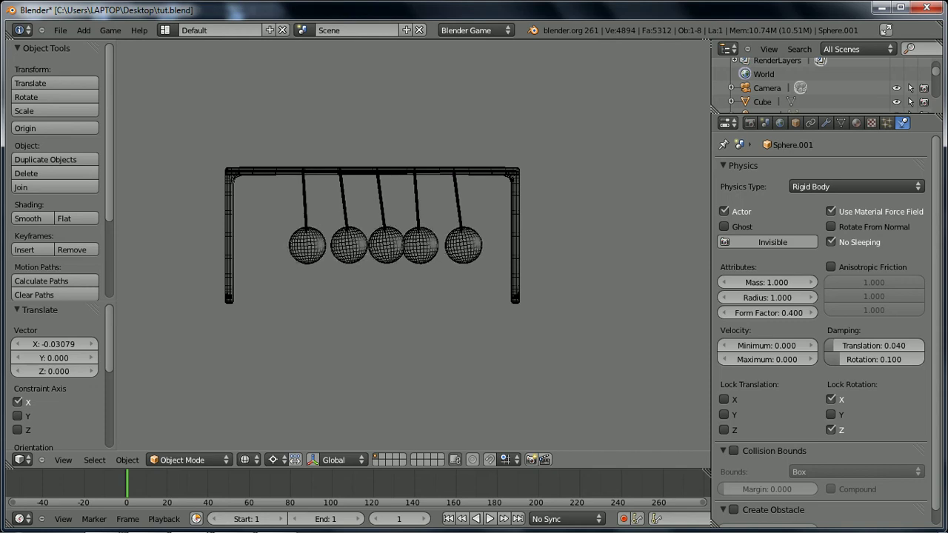
key("Escape")
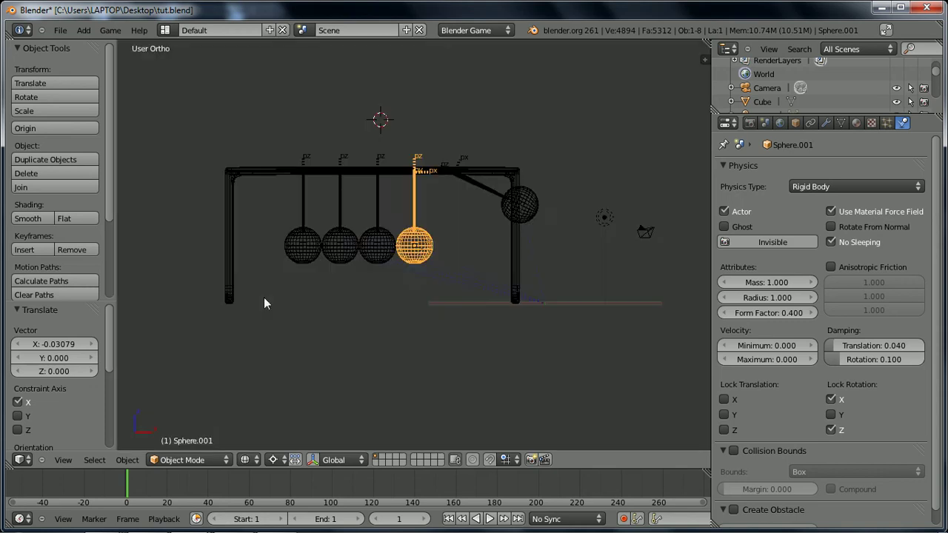
Set the physics radius of the hanging ball next to the raised one to 1.260.
key("KP_Decimal")
scroll(458, 298, "up", 1)
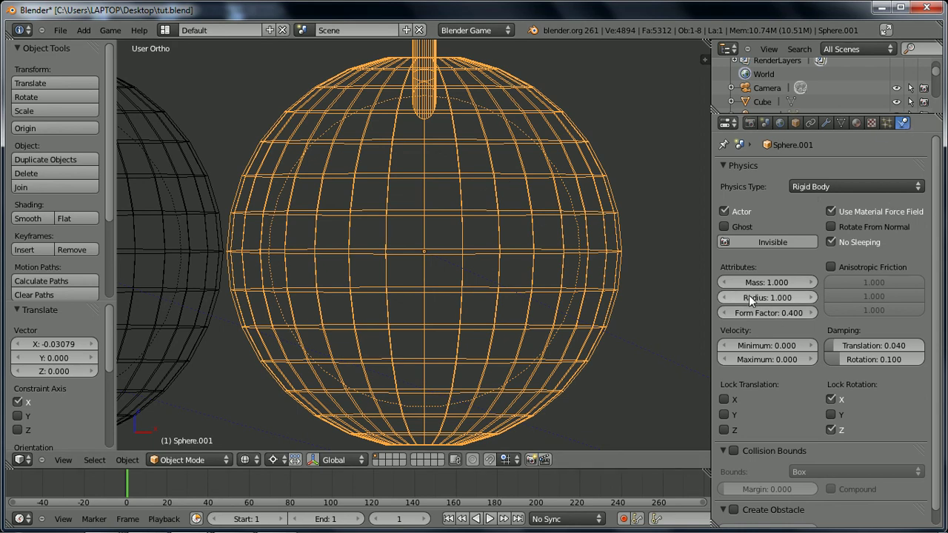
left_click_drag(742, 301, 752, 300)
Select the third ball from the left and set its physics radius to 1.260 in wireframe display.
scroll(318, 312, "down", 2)
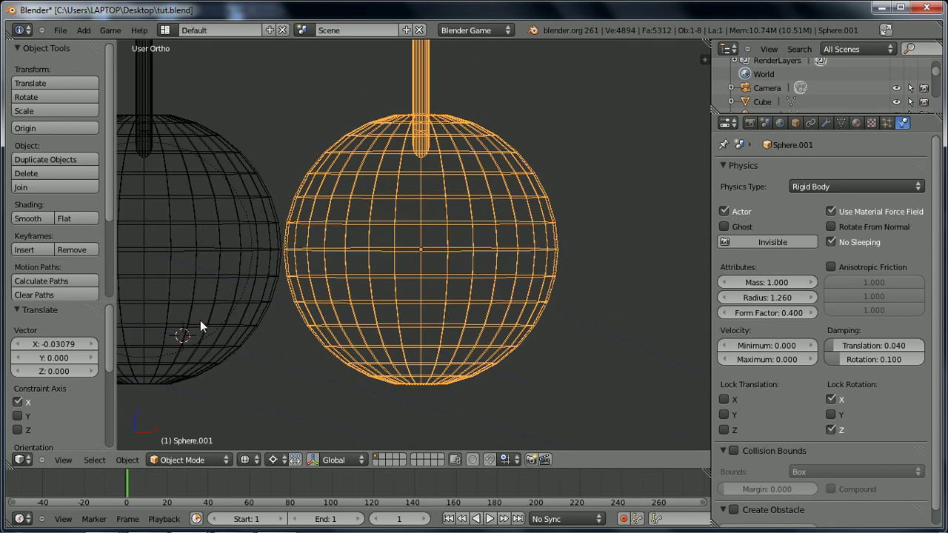
middle_click_drag(199, 320, 413, 305, "shift")
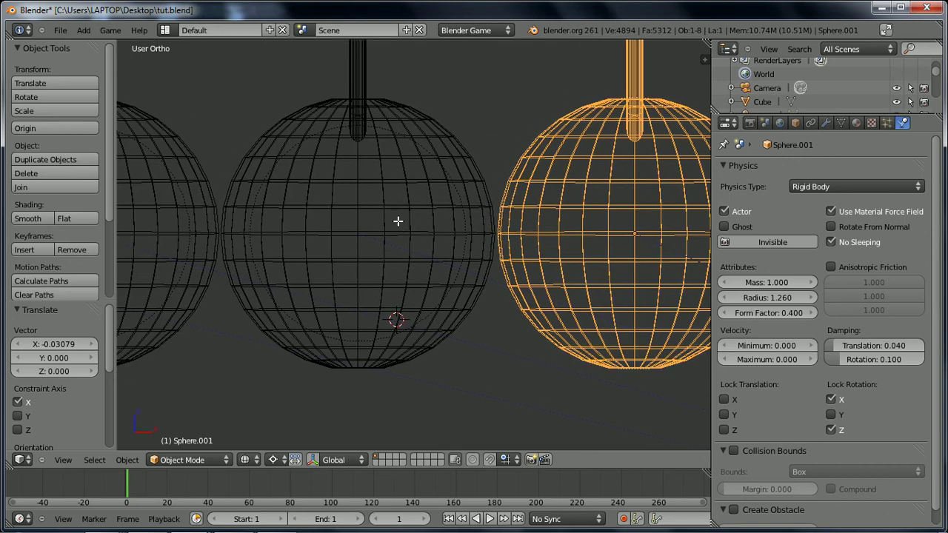
key("Tab")
key("Tab")
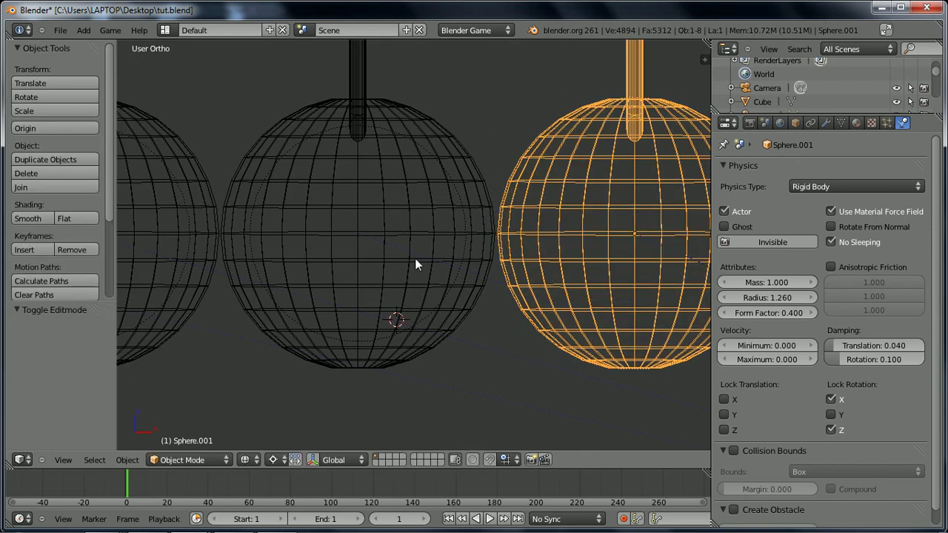
key("z")
right_click(413, 216)
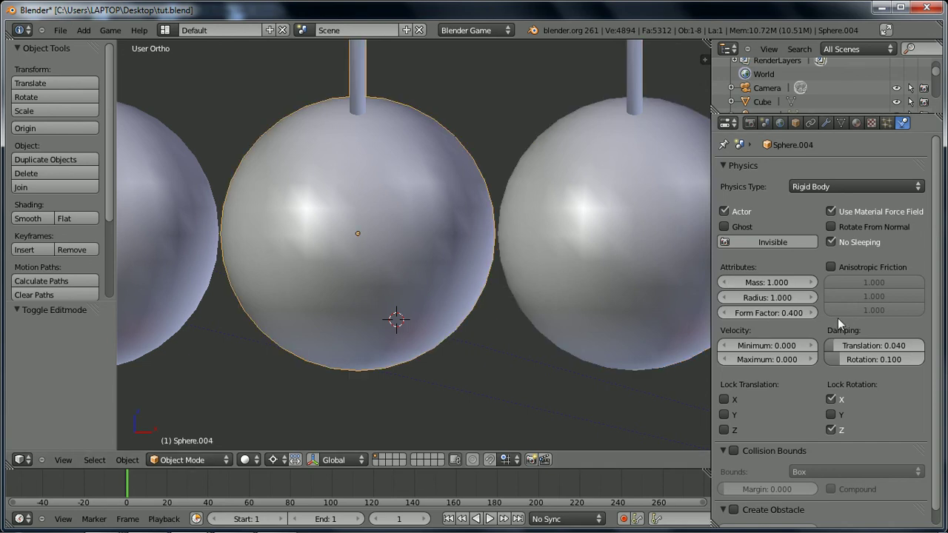
key("z")
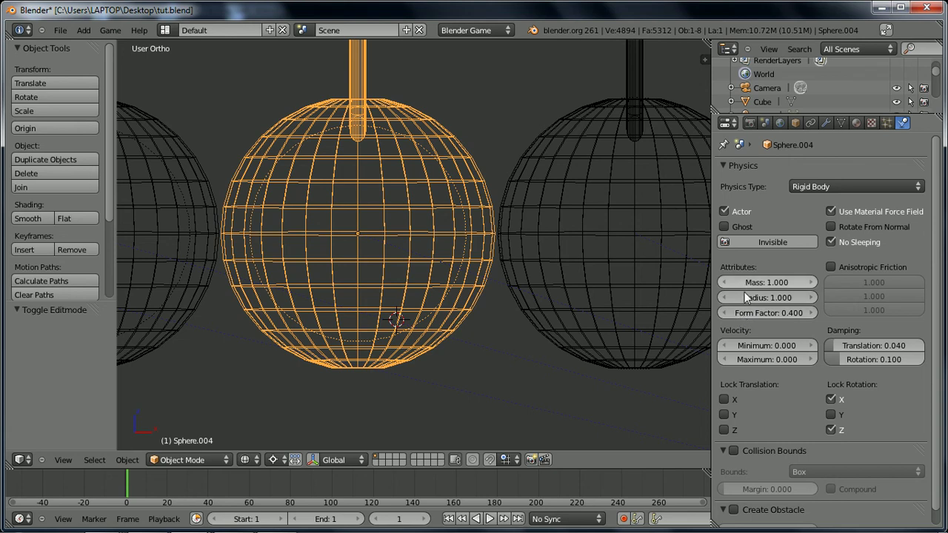
left_click_drag(744, 297, 754, 297)
middle_click_drag(277, 296, 516, 320, "shift")
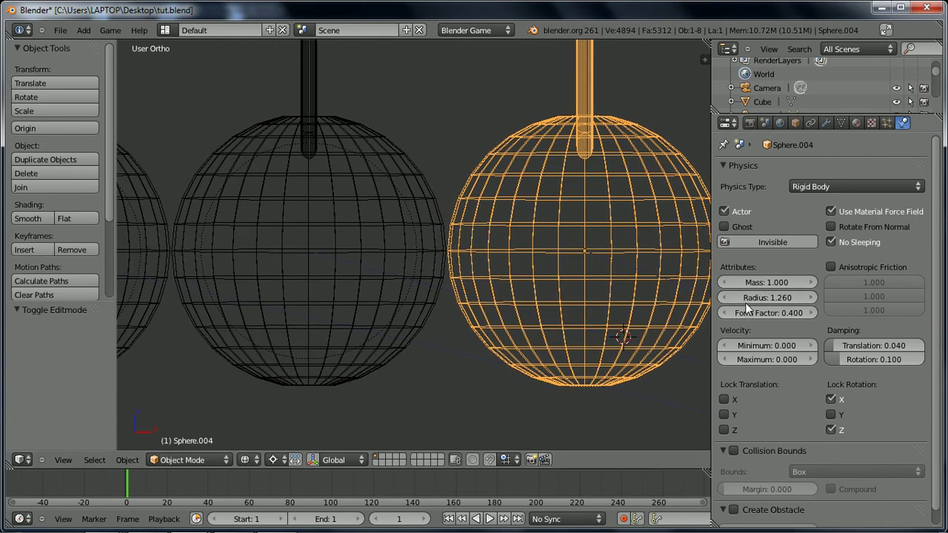
left_click_drag(747, 299, 745, 299)
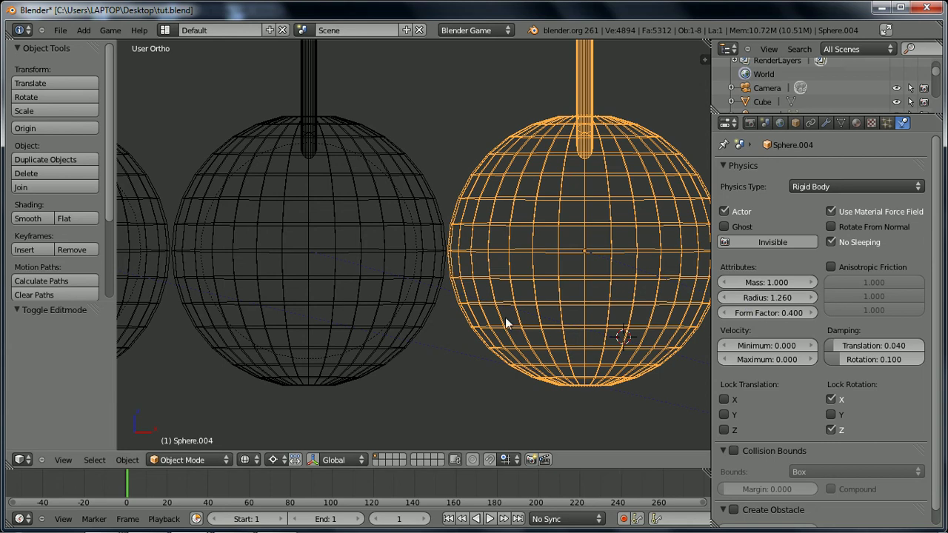
Select the second ball from the left and set its physics radius to 1.260.
key("z")
right_click(369, 252)
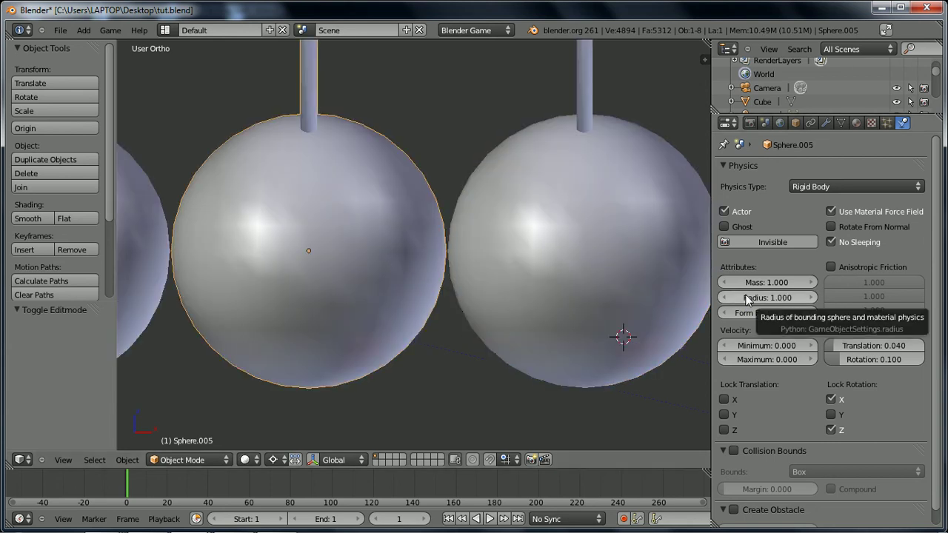
key("z")
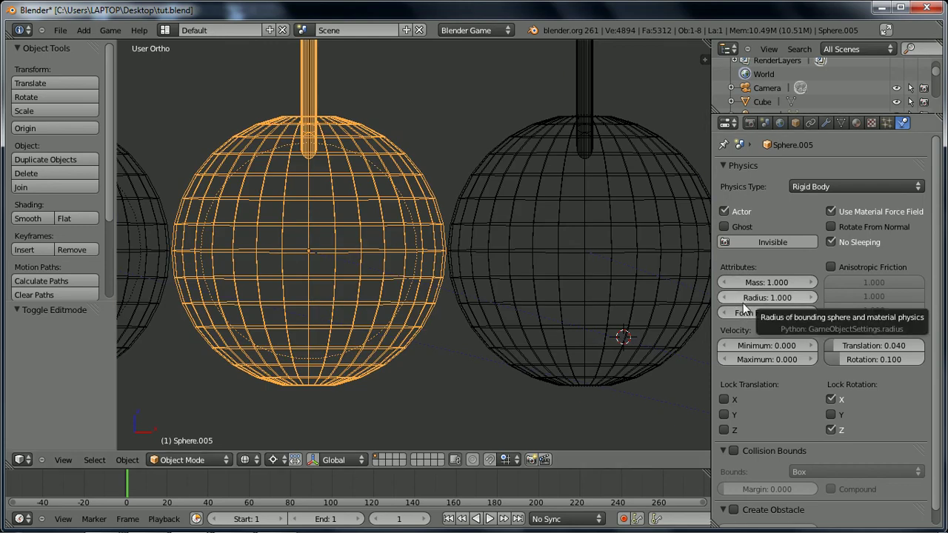
left_click_drag(760, 297, 769, 297)
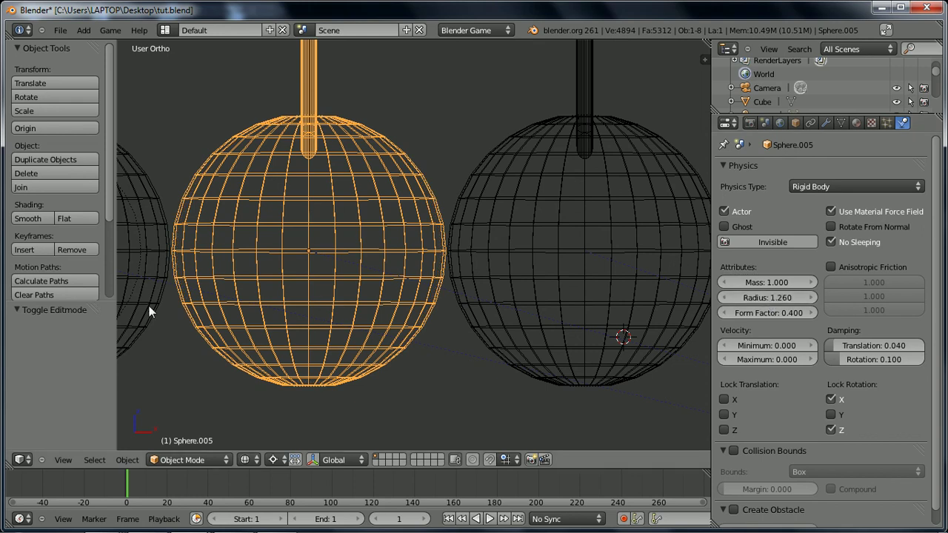
Select the leftmost ball and set its physics radius to 1.260, matching the radius outline to the wireframe.
middle_click_drag(263, 326, 500, 327, "shift")
key("Tab")
key("Tab")
key("z")
right_click(190, 282)
key("z")
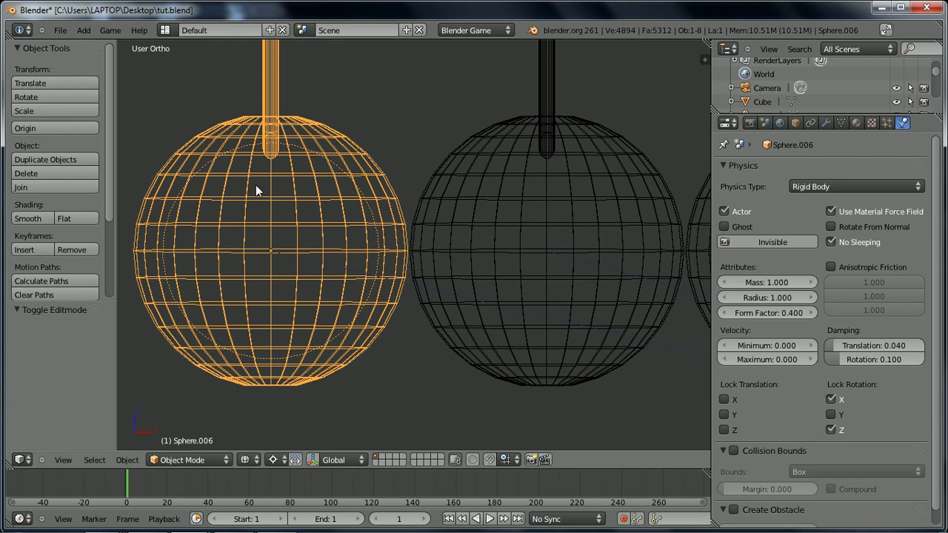
key("z")
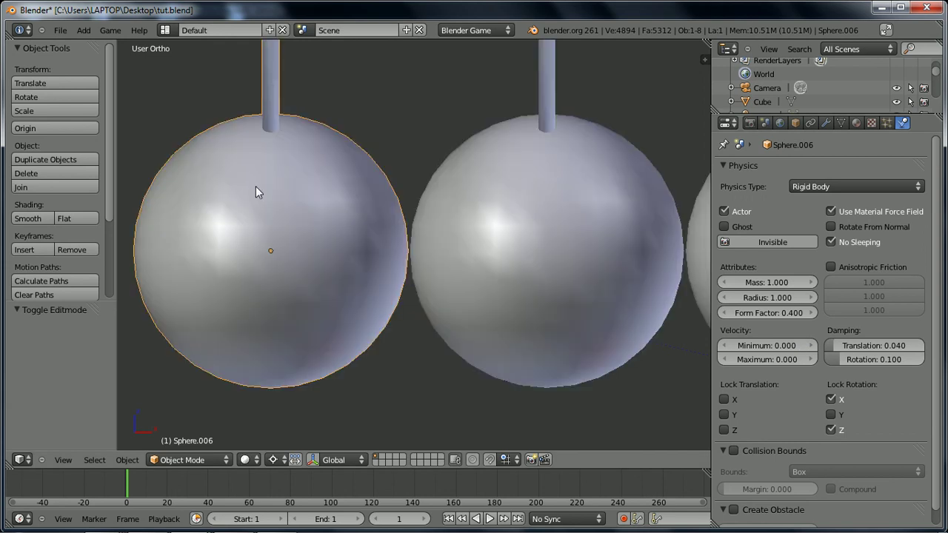
key("z")
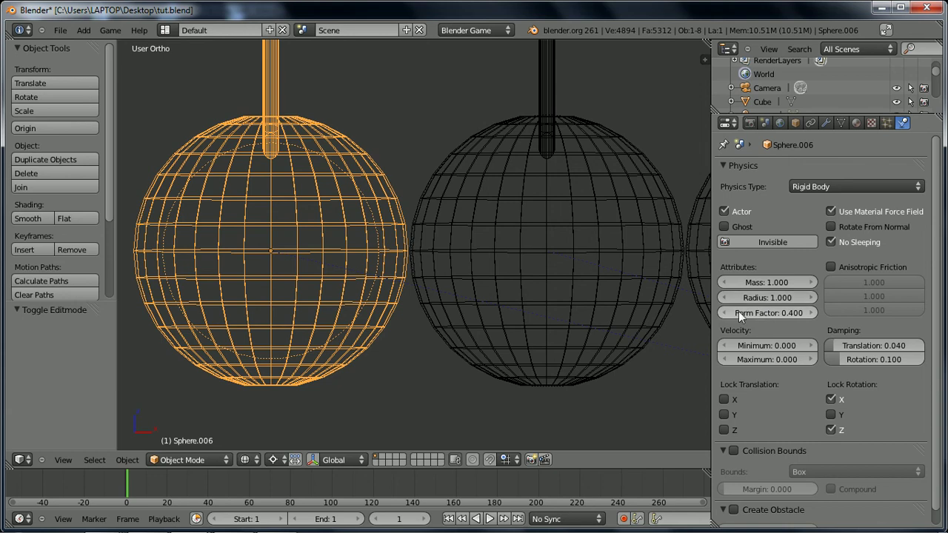
left_click_drag(752, 296, 757, 296)
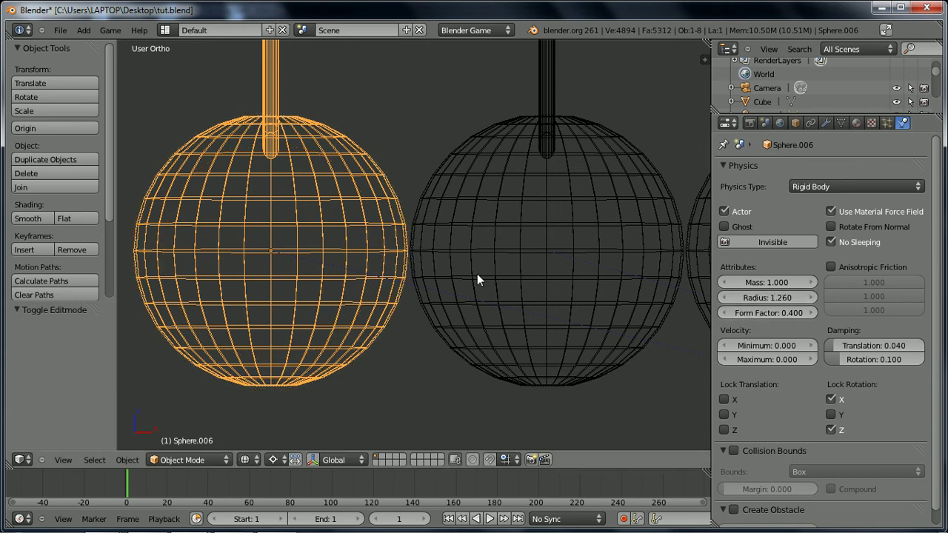
Run the game simulation in wireframe to test the whole cradle with all five physics radii adjusted.
scroll(477, 279, "down", 8)
middle_click_drag(541, 259, 425, 250, "shift")
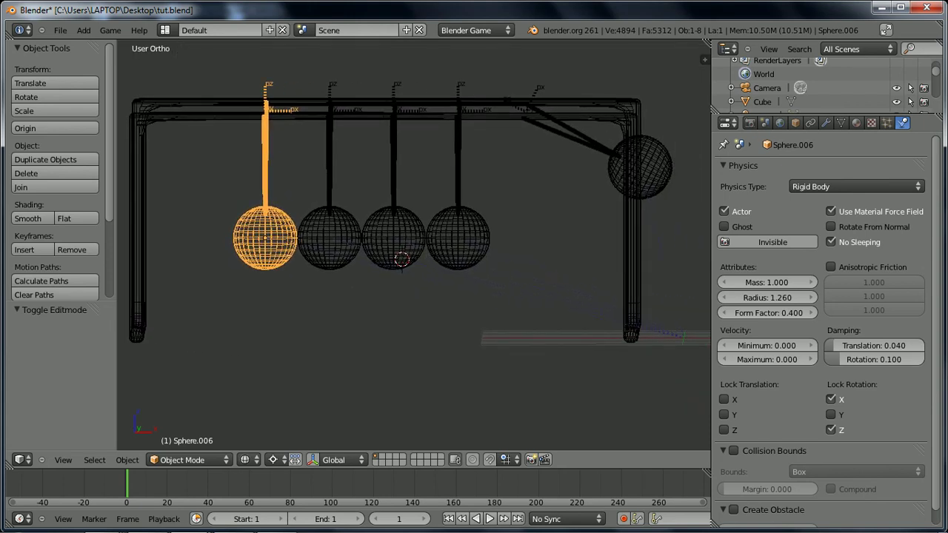
key("p")
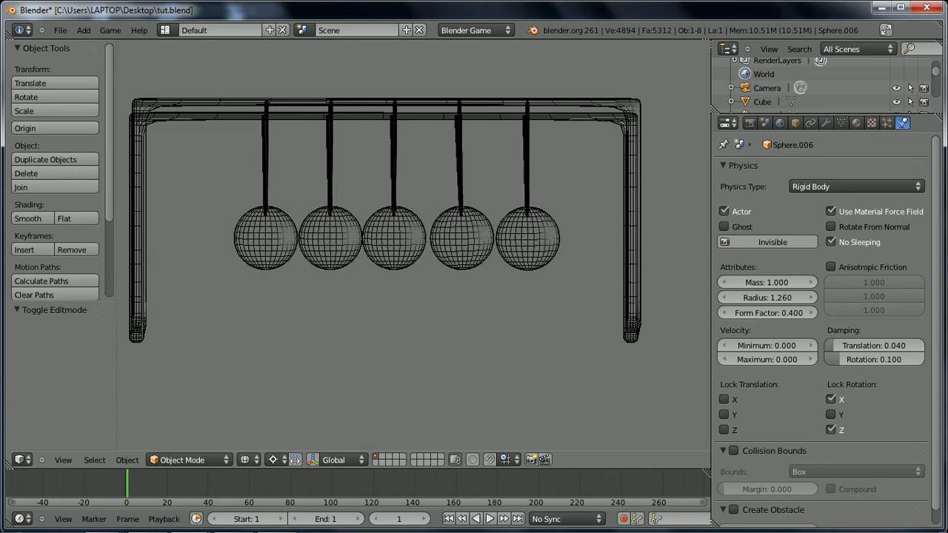
key("Escape")
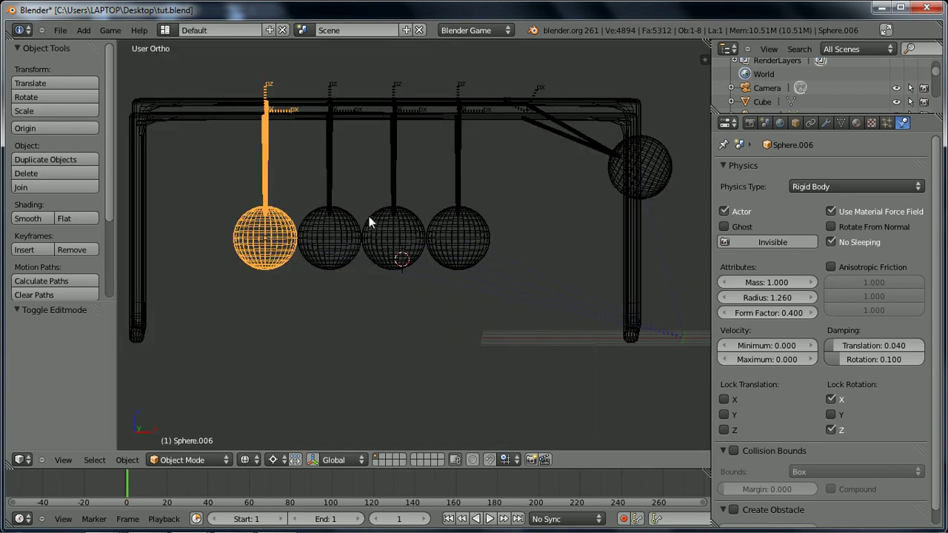
Return to solid shading and run the game simulation from an angled view of the whole cradle.
key("z")
middle_click_drag(297, 269, 273, 296)
scroll(323, 305, "down", 3)
key("p")
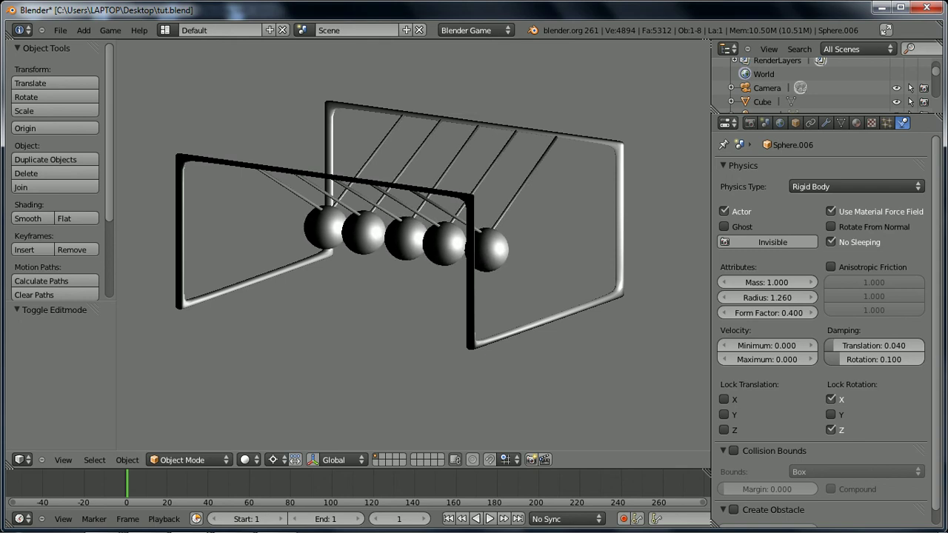
Stop the simulation and turn on animation recording for the game engine, viewing the cradle from a slightly different angle.
key("Escape")
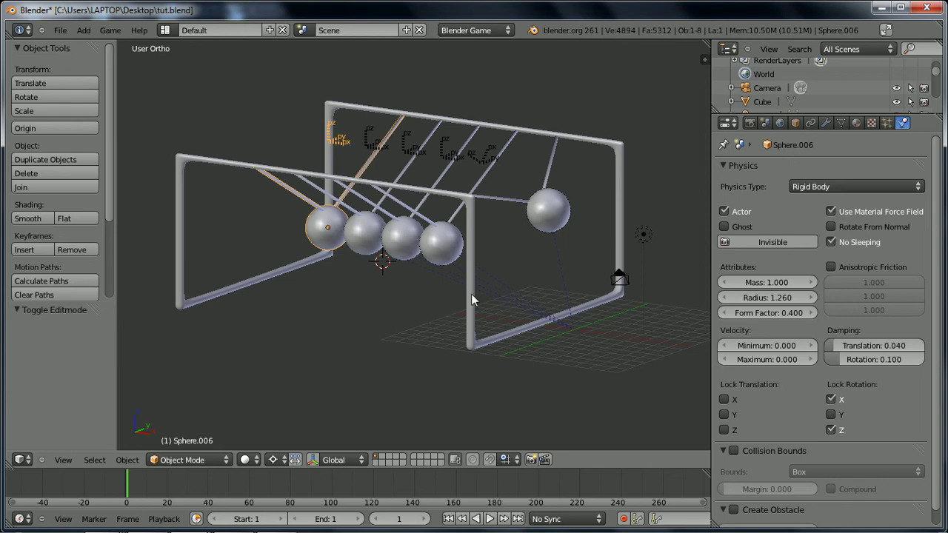
mouse_move(471, 299)
middle_mouse_down()
mouse_move(438, 319)
mouse_move(479, 314)
mouse_move(467, 307)
middle_mouse_up()
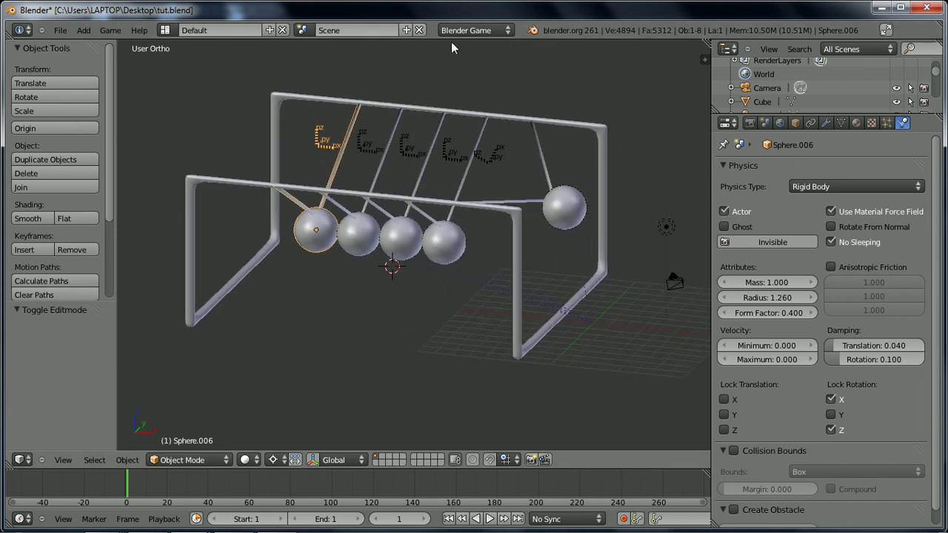
left_click(471, 31)
left_click(112, 32)
left_click(126, 119)
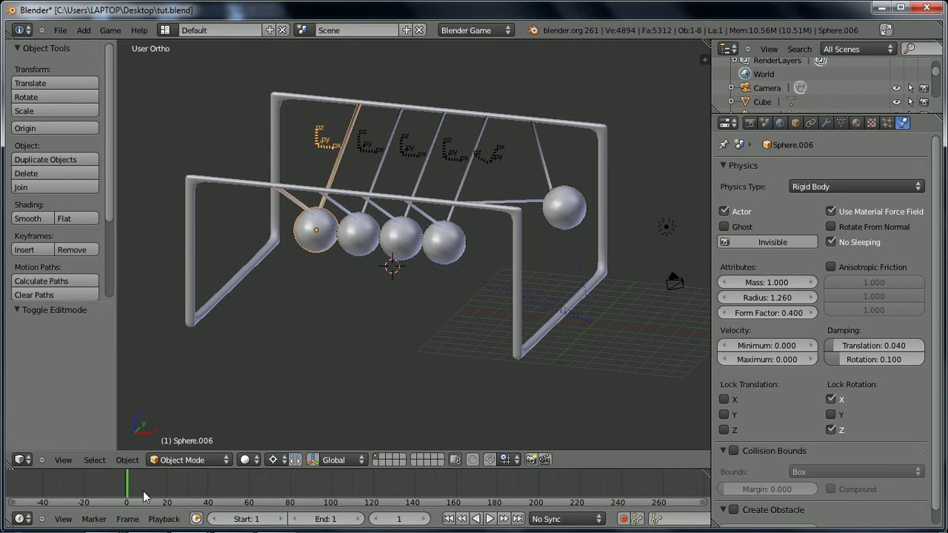
Run the game simulation to record the cradle's swing as keyframes, ending the run once enough motion is captured.
mouse_move(129, 493)
left_mouse_down()
mouse_move(288, 497)
mouse_move(122, 500)
left_mouse_up()
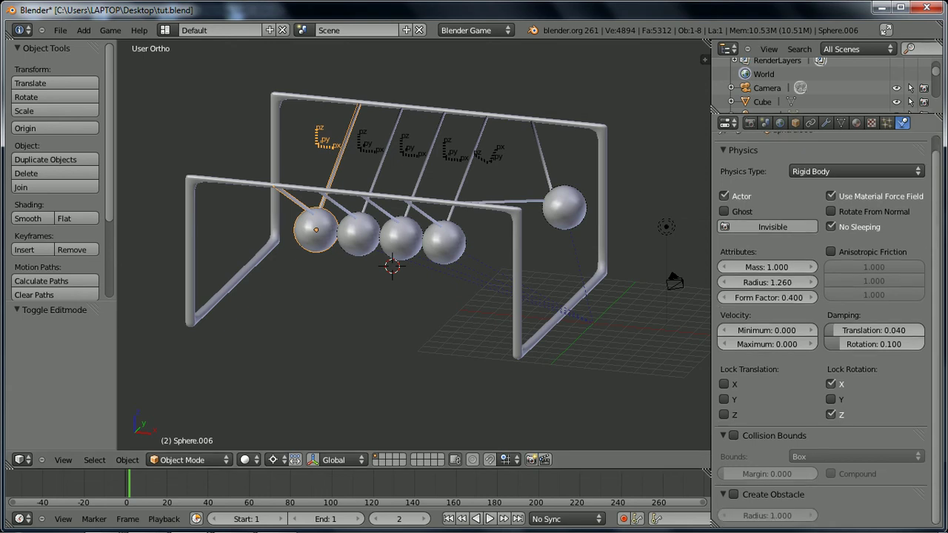
left_click(750, 123)
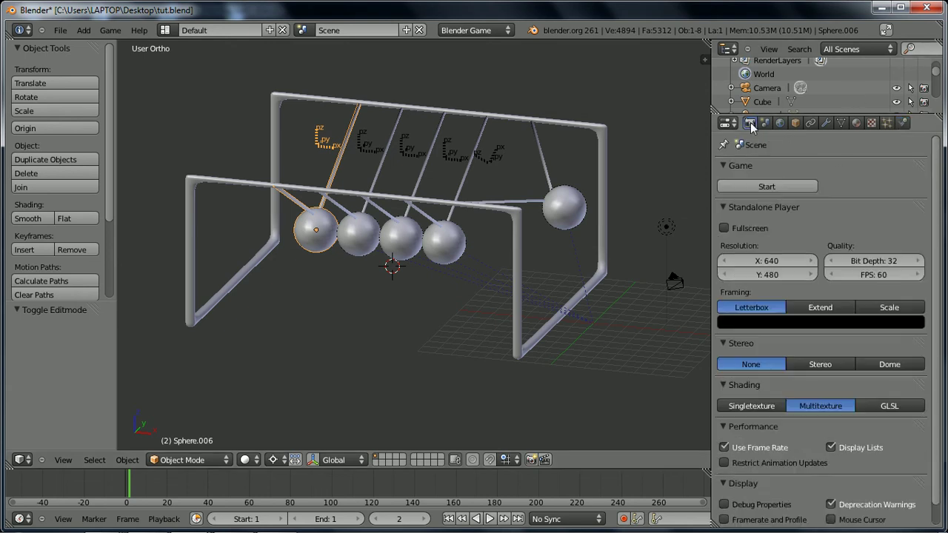
left_click(731, 190)
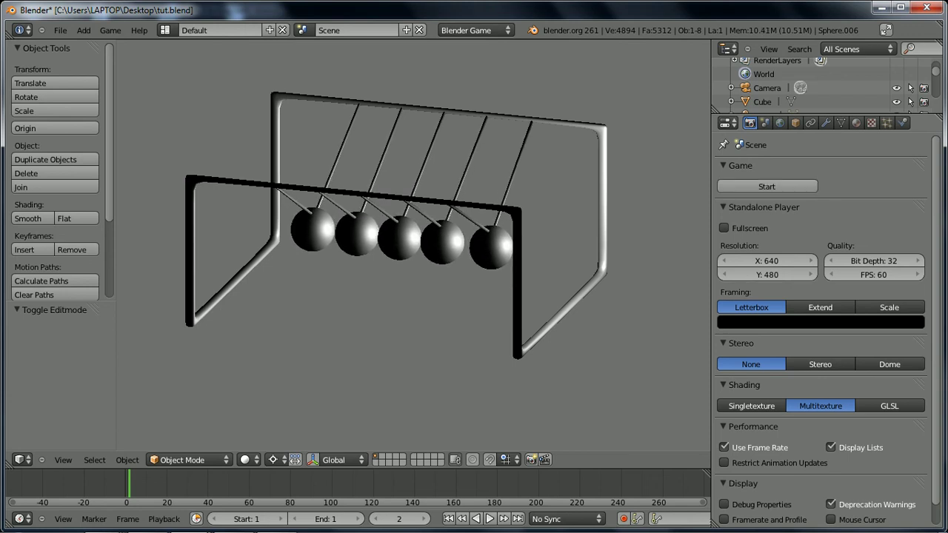
key("Escape")
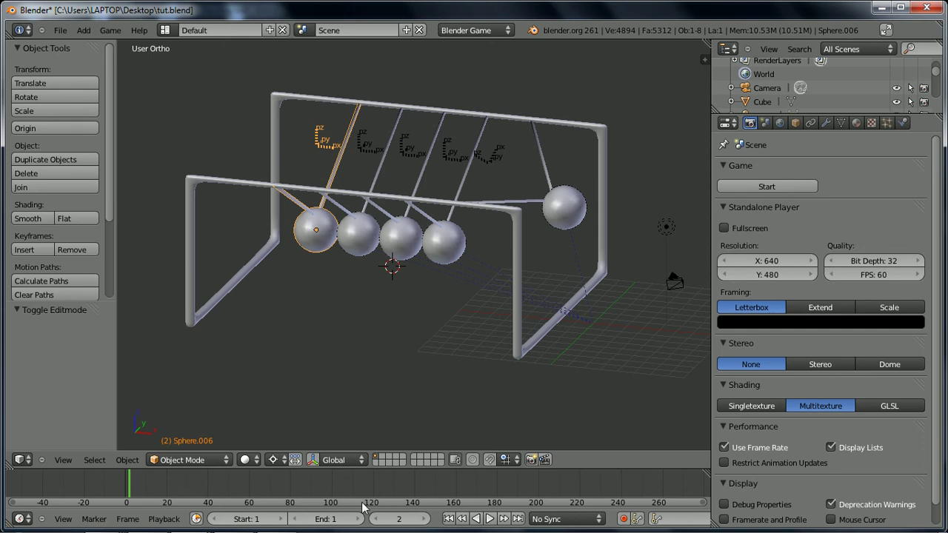
Switch the render engine to Blender Render and try playing the recorded animation.
left_click(457, 33)
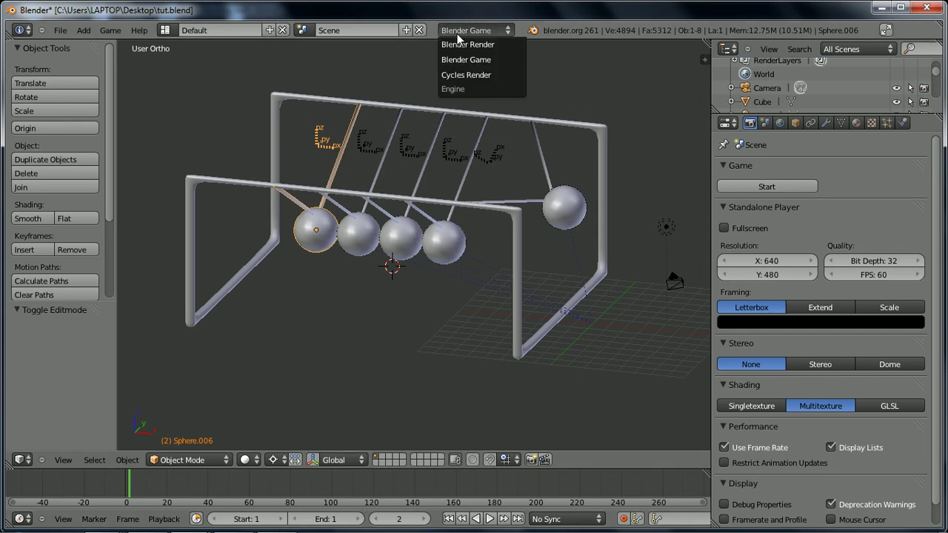
left_click(463, 44)
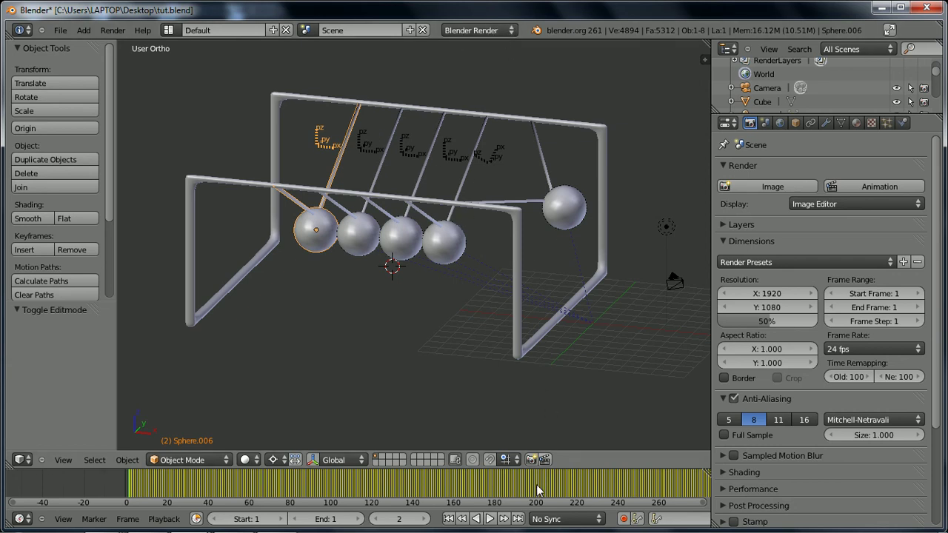
left_click(491, 519)
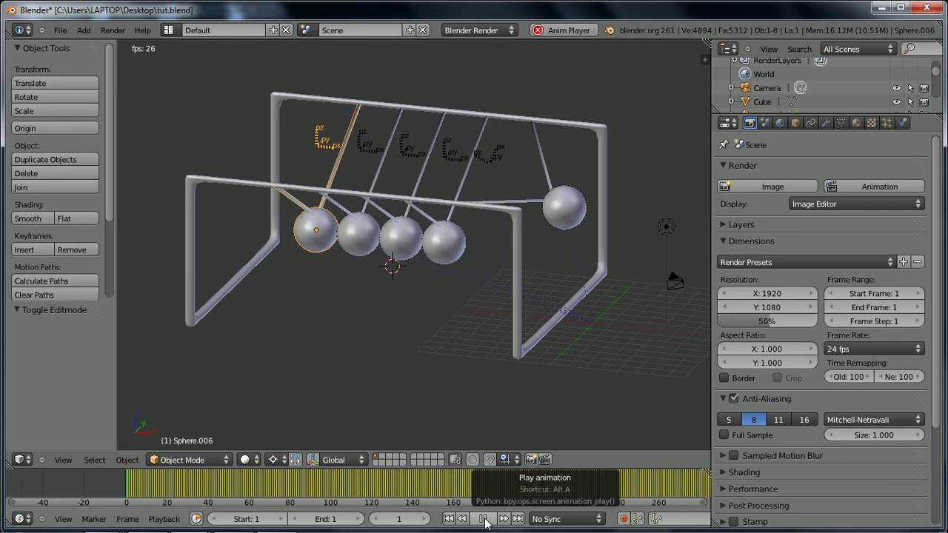
left_click(484, 519)
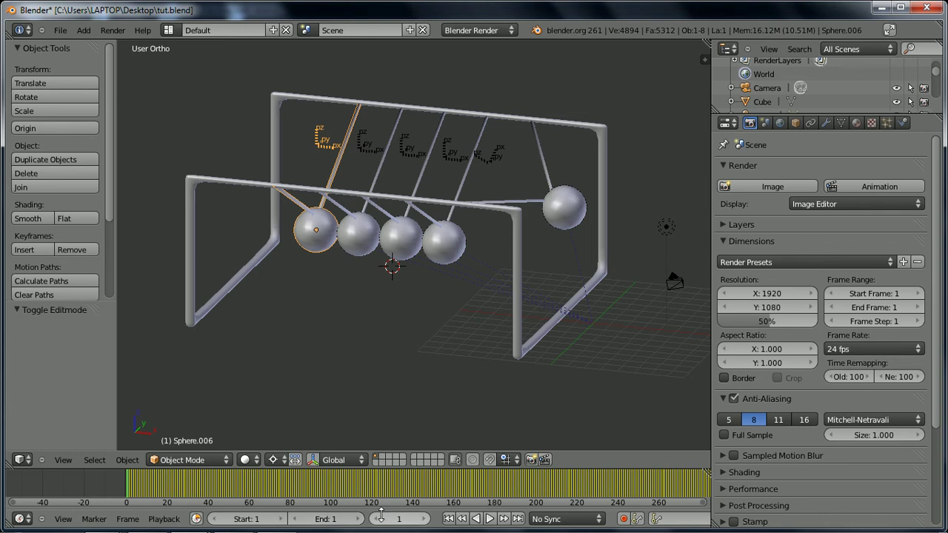
Find the last recorded keyframe in the timeline and set the animation's end frame to 1460.
scroll(607, 485, "down", 3)
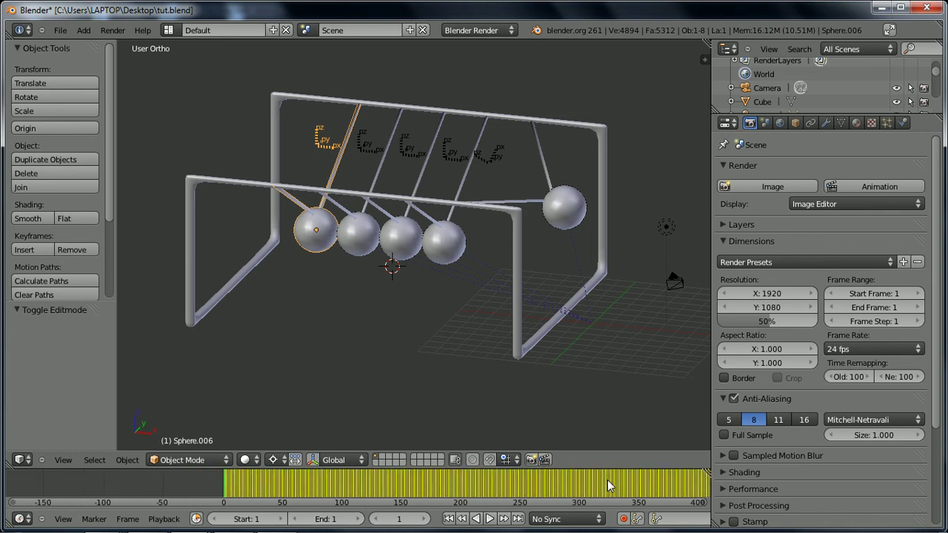
scroll(635, 483, "right", 10, "ctrl")
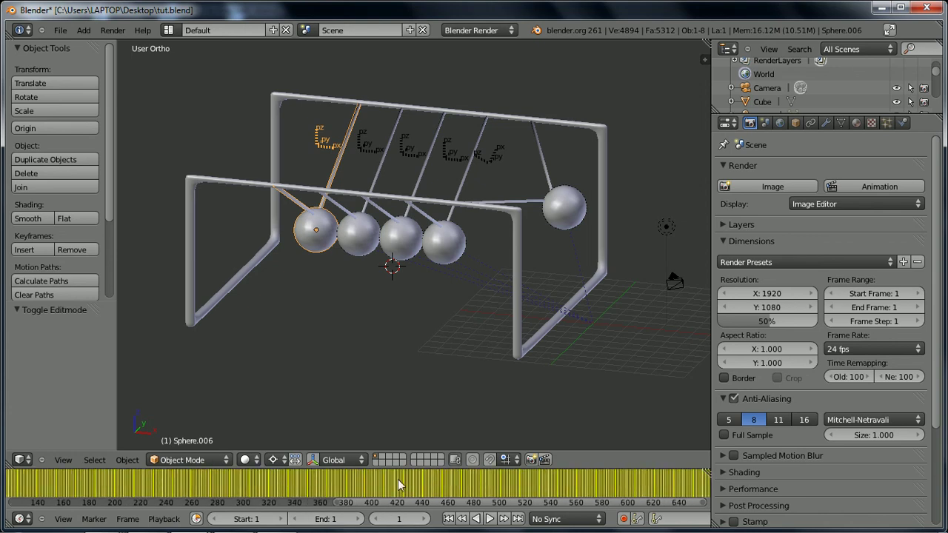
scroll(501, 480, "right", 5, "ctrl")
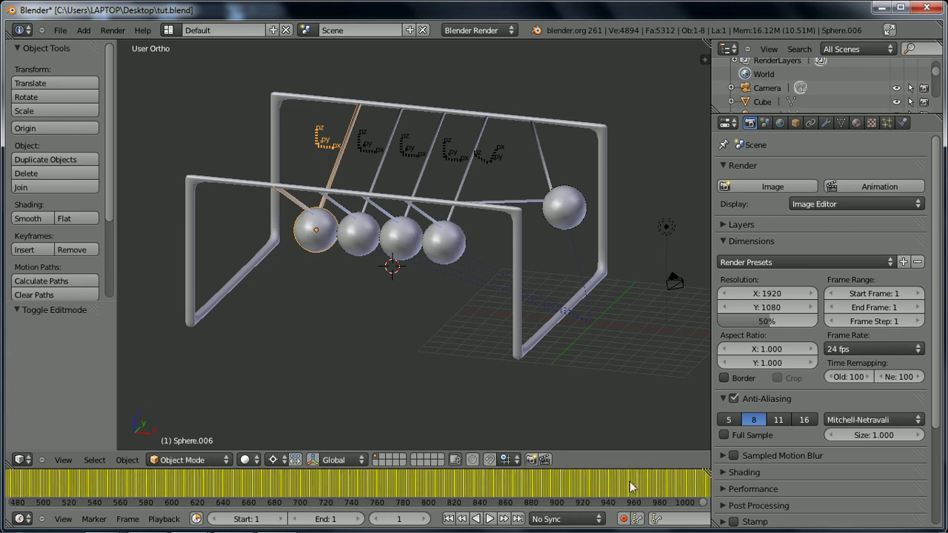
scroll(694, 489, "right", 5, "ctrl")
scroll(519, 485, "right", 3, "ctrl")
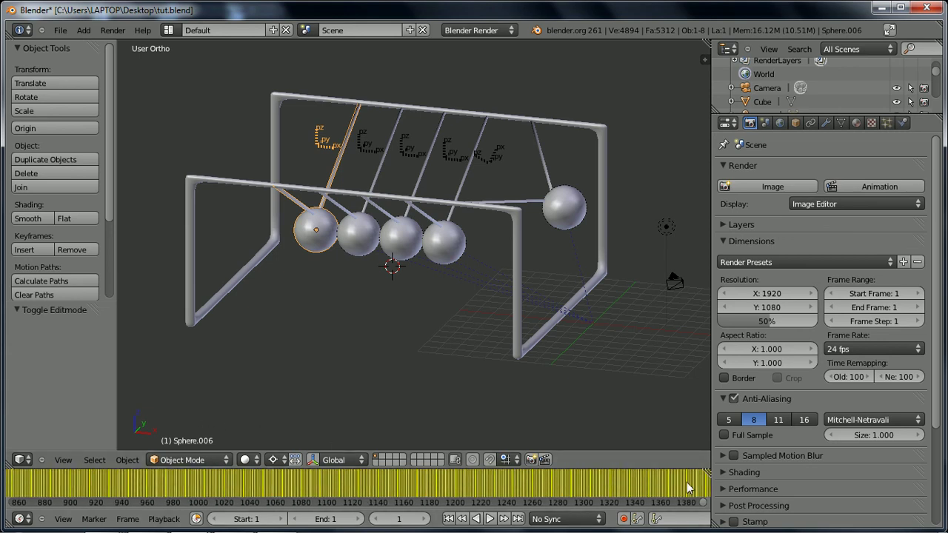
scroll(518, 485, "right", 10, "ctrl")
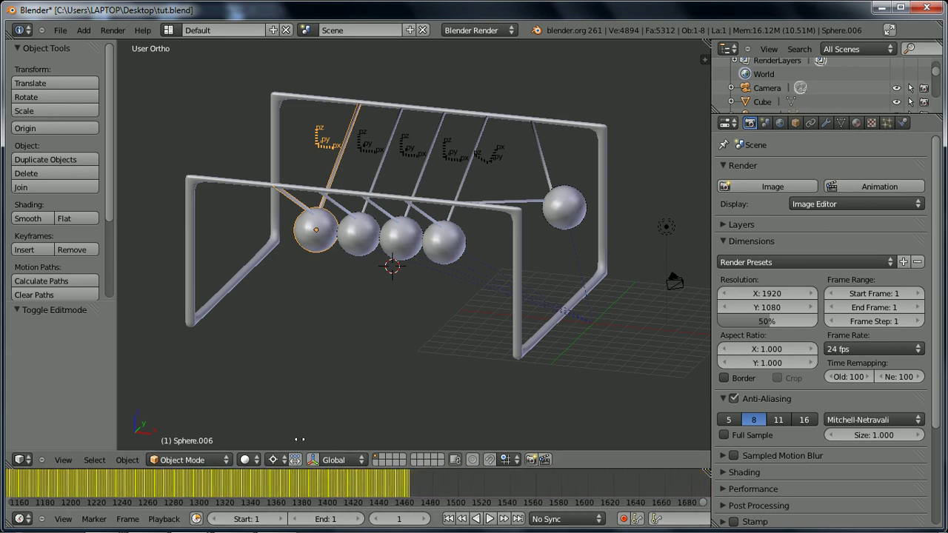
left_click(334, 520)
type("1460")
key("Return")
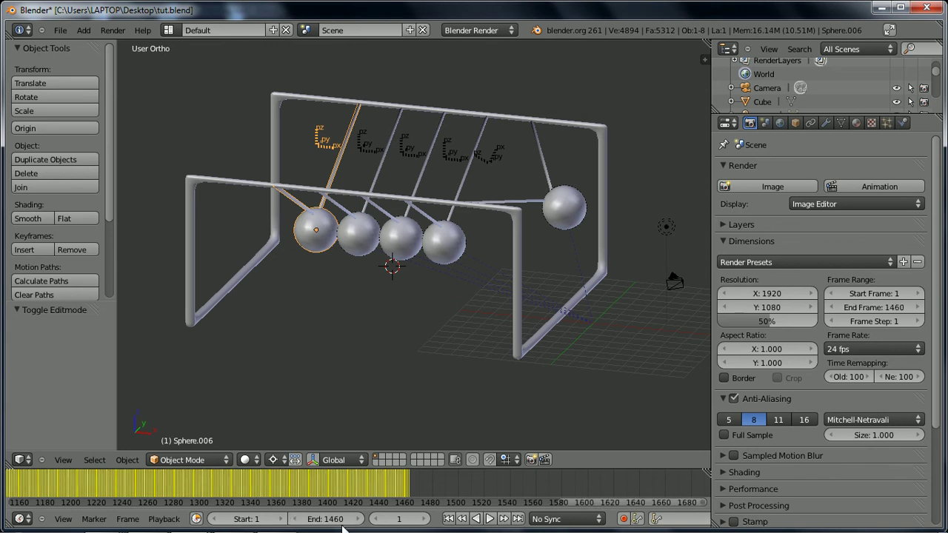
Play back the recorded cradle swing, stop it, and return to frame 1.
left_click(490, 519)
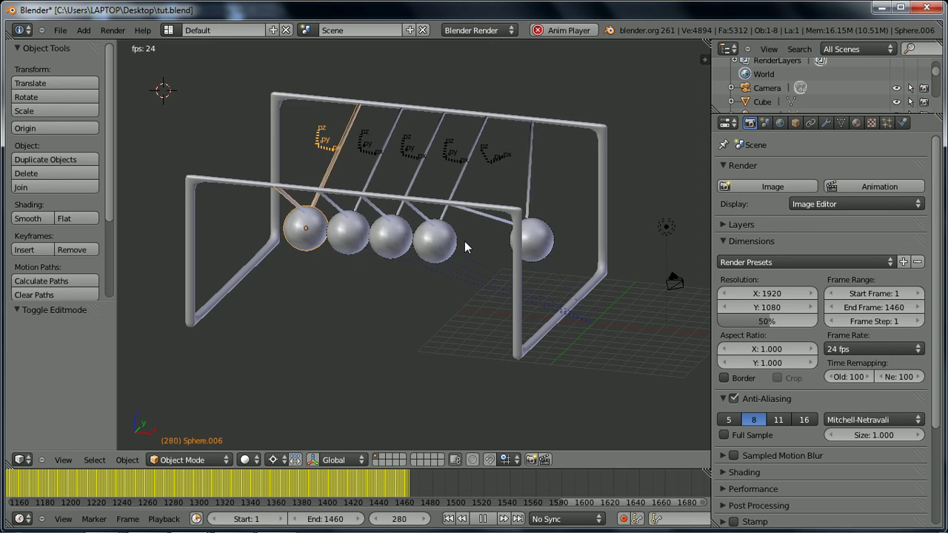
left_click(552, 29)
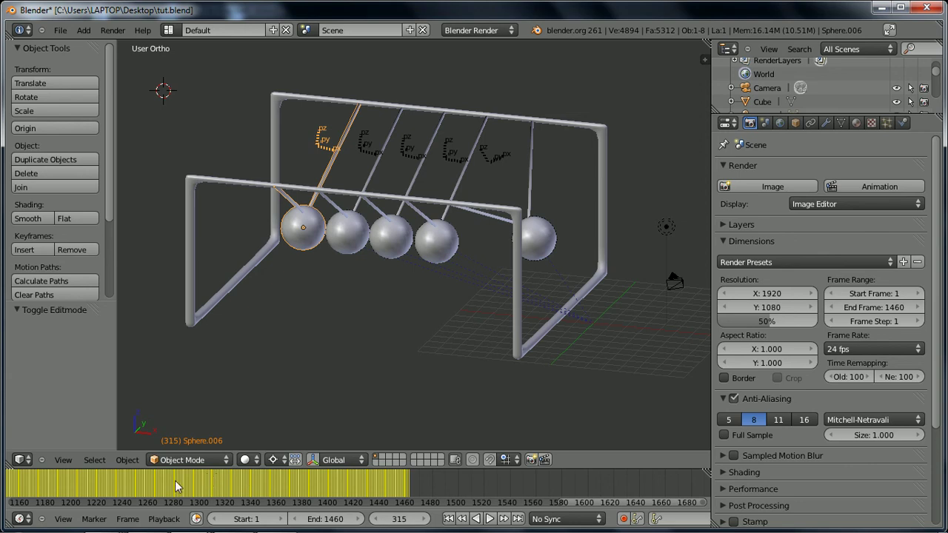
scroll(179, 487, "left", 2, "ctrl")
scroll(247, 474, "left", 10, "ctrl")
scroll(619, 474, "left", 10, "ctrl")
scroll(551, 480, "left", 12, "ctrl")
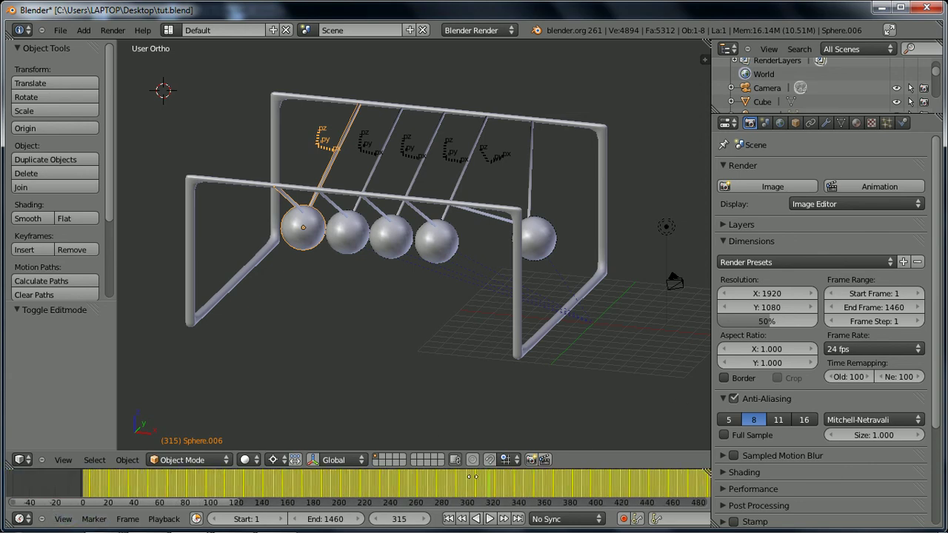
key("shift+Left")
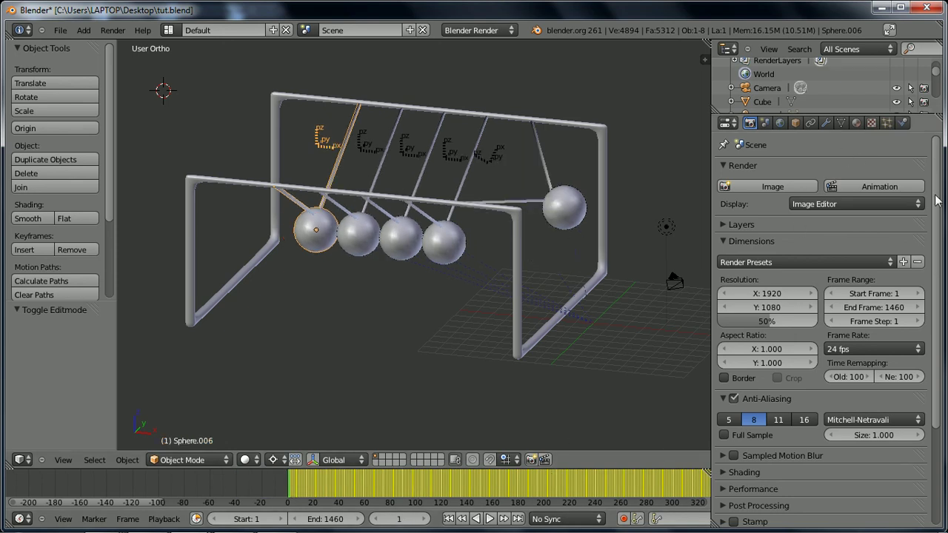
Set the render output path to a file named test1 on the Desktop.
scroll(937, 202, "down", 3)
scroll(843, 426, "down", 1)
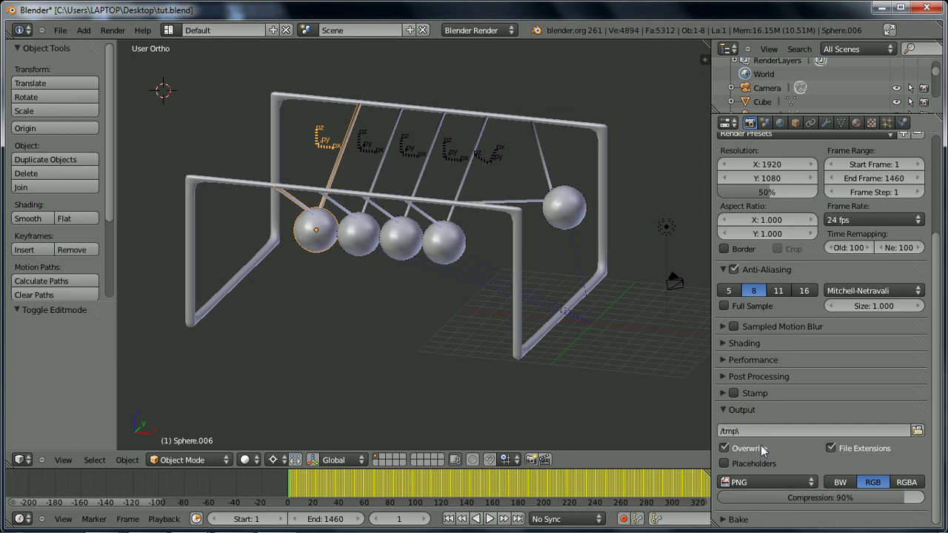
left_click(917, 430)
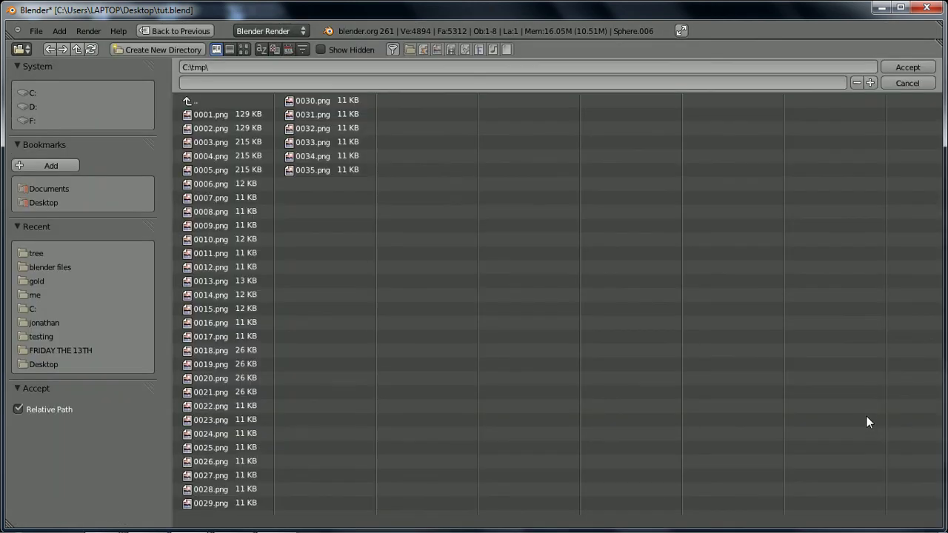
left_click(37, 202)
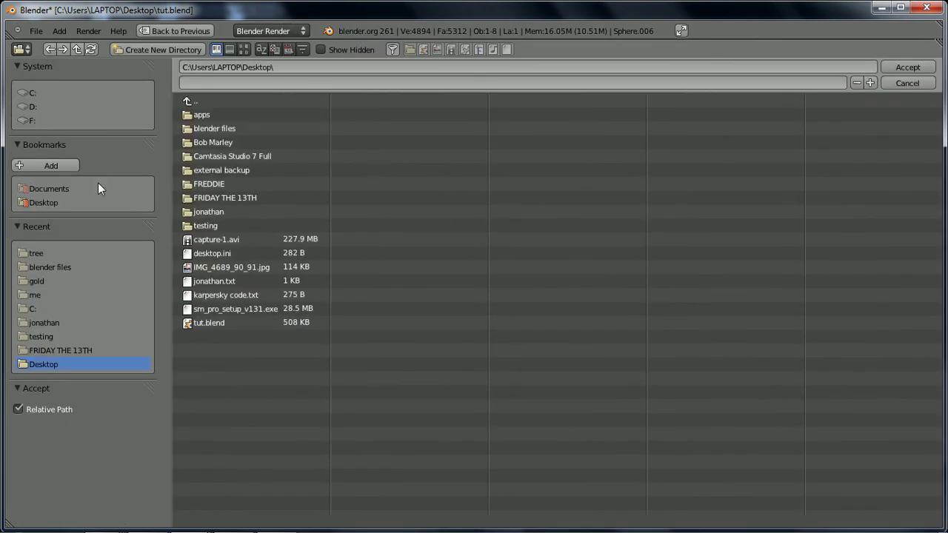
left_click(235, 83)
type("test1")
left_click(908, 67)
left_click(908, 67)
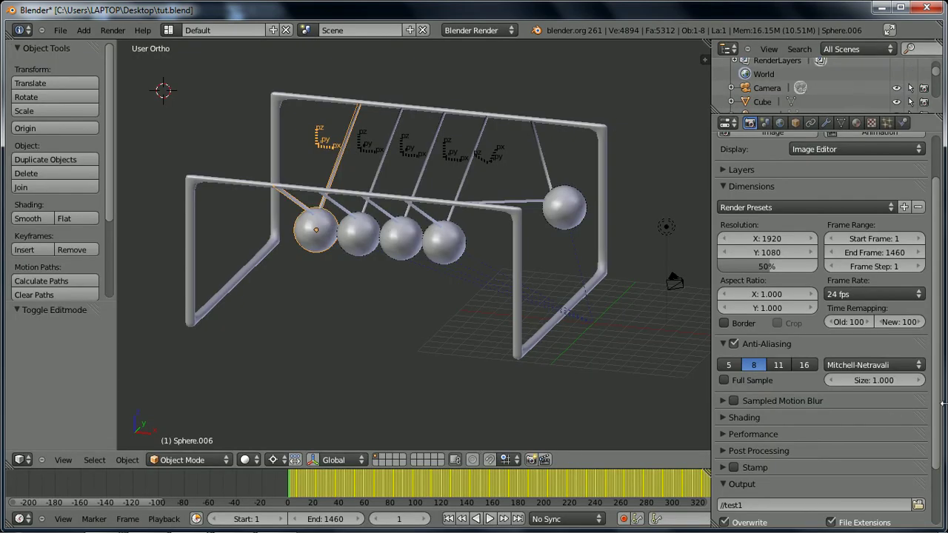
Set the render output file format to the AVI Codec movie format.
left_click_drag(936, 214, 936, 246)
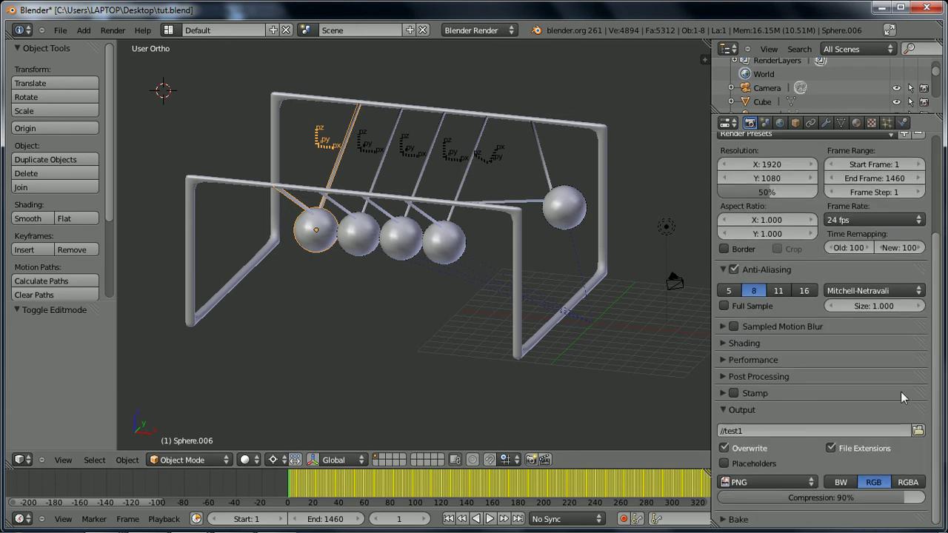
left_click(770, 485)
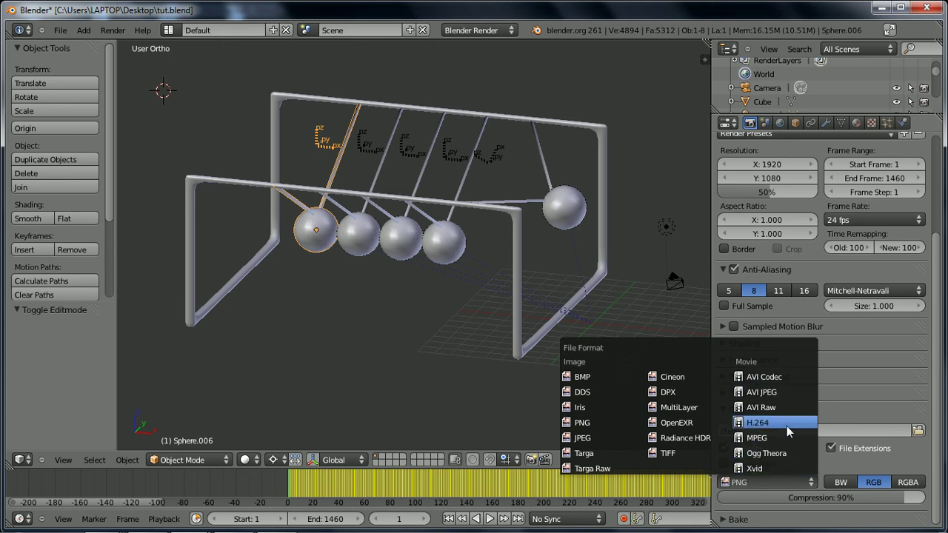
left_click(773, 379)
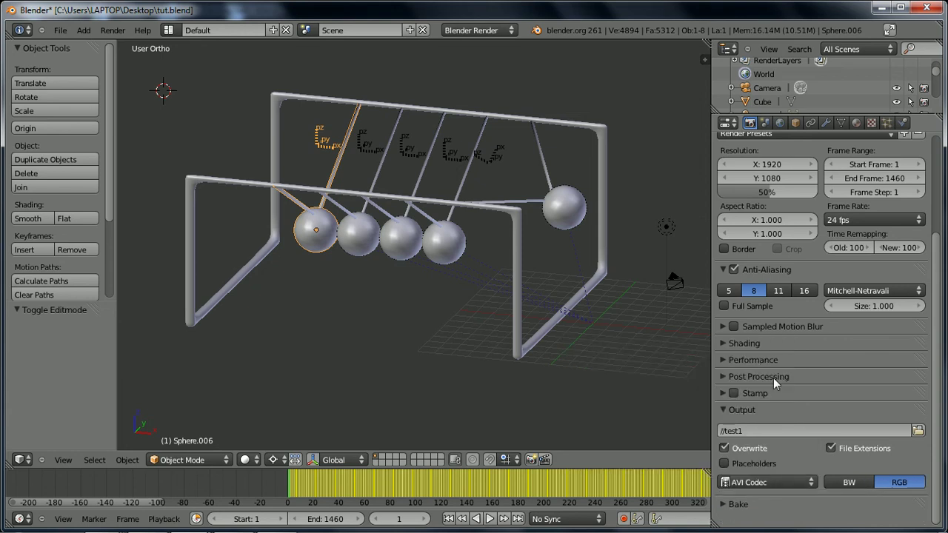
scroll(857, 152, "up", 5)
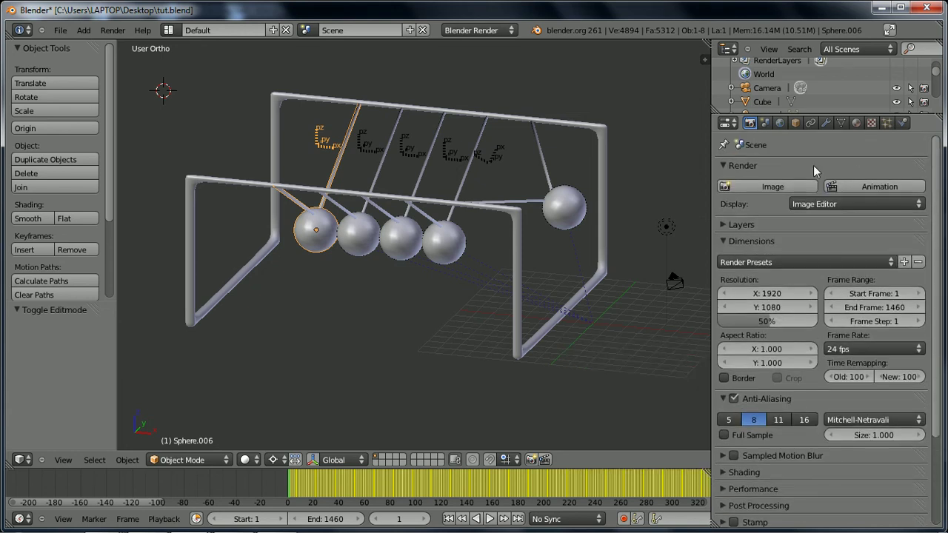